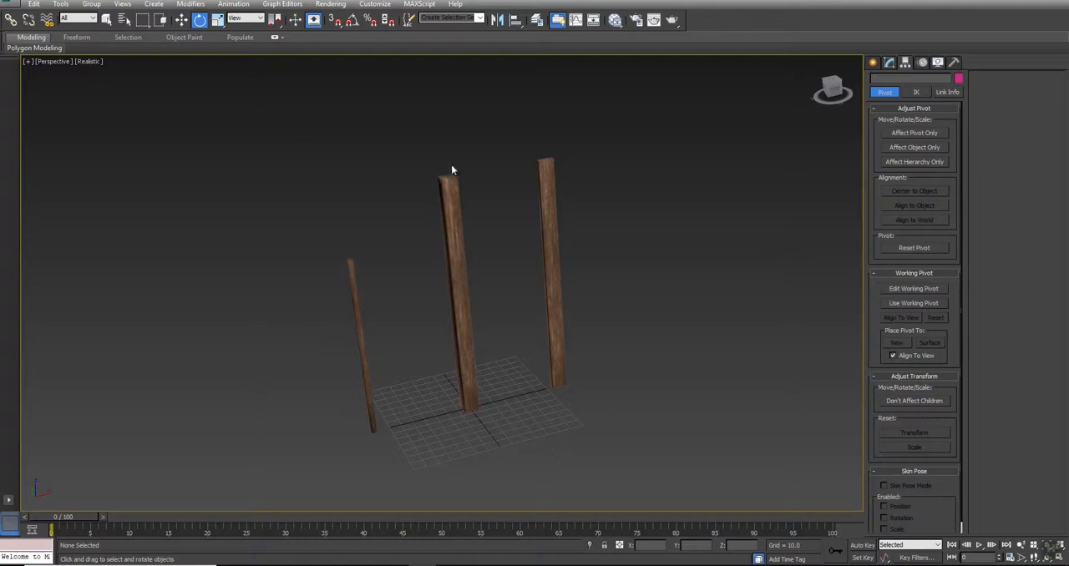
{"action": "left_click", "coordinate": [548, 187]}
{"action": "left_click_drag", "start_coordinate": [427, 262], "coordinate": [422, 266]}
{"action": "left_click_drag", "start_coordinate": [376, 306], "coordinate": [347, 344]}
{"action": "left_click", "coordinate": [732, 227]}
- Add a new Standard material in the Slate Material Editor and connect the weapon rack reference image as a bitmap to its Diffuse Color
{"action": "key", "text": "m"}
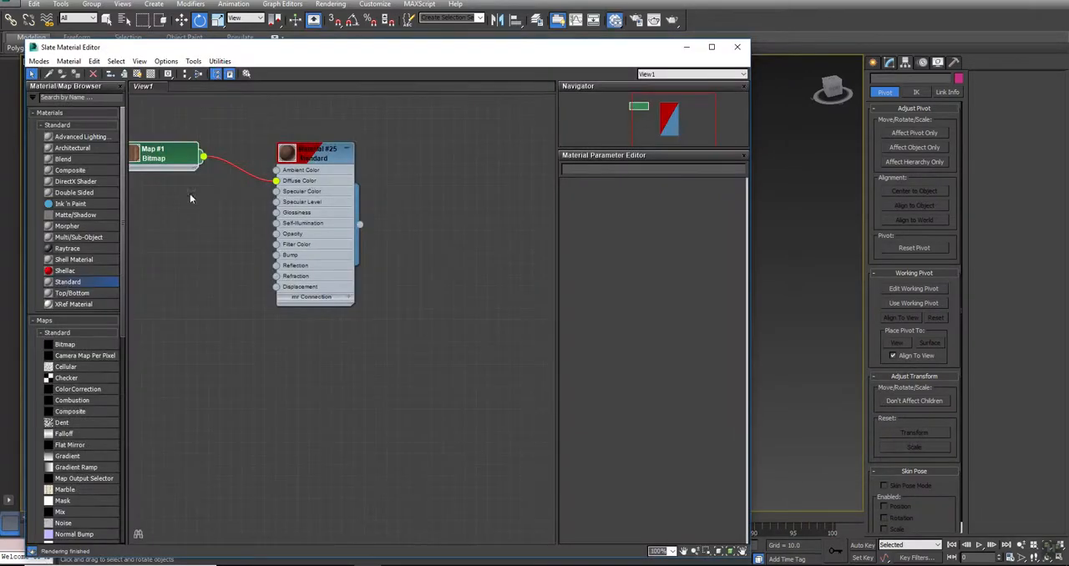
{"action": "middle_click_drag", "start_coordinate": [209, 381], "coordinate": [296, 309]}
{"action": "left_click_drag", "start_coordinate": [67, 285], "coordinate": [380, 307]}
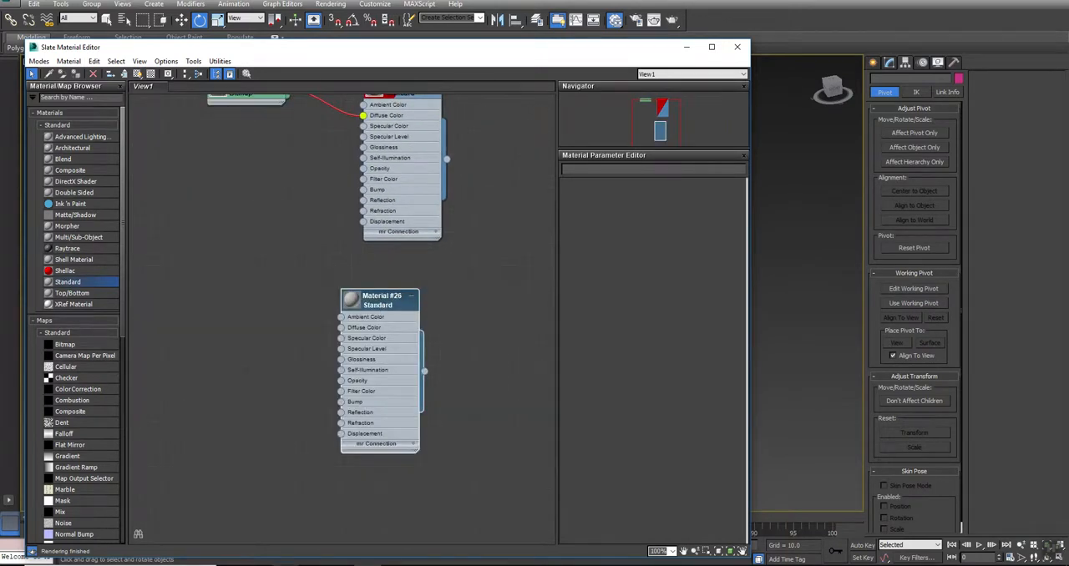
{"action": "key", "text": "alt+Tab"}
{"action": "left_click_drag", "start_coordinate": [828, 155], "coordinate": [342, 329]}
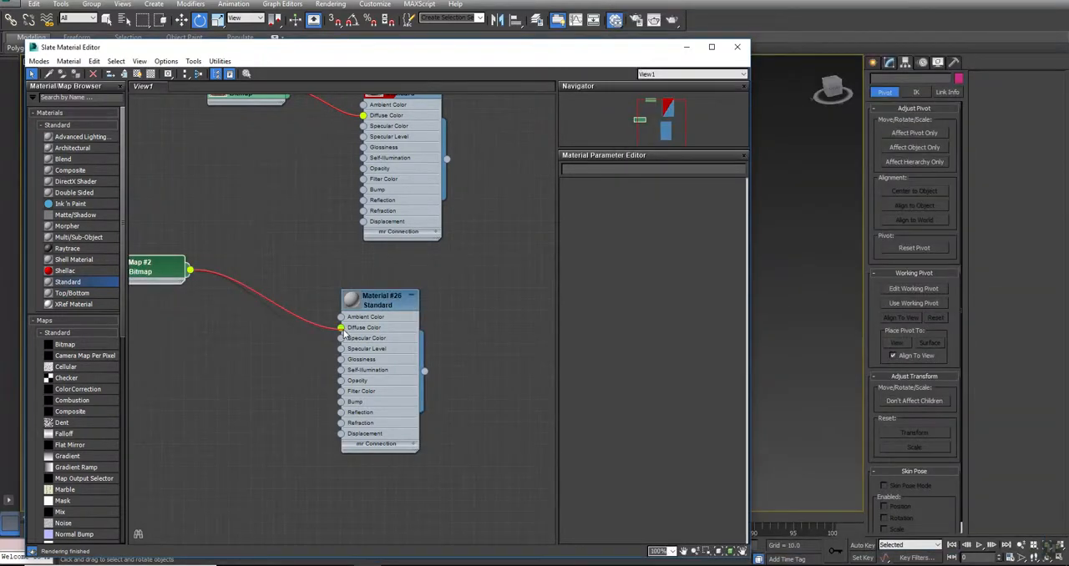
- Create a 100 by 100 plane at the origin with 1 length segment and 1 width segment
{"action": "left_click", "coordinate": [872, 64]}
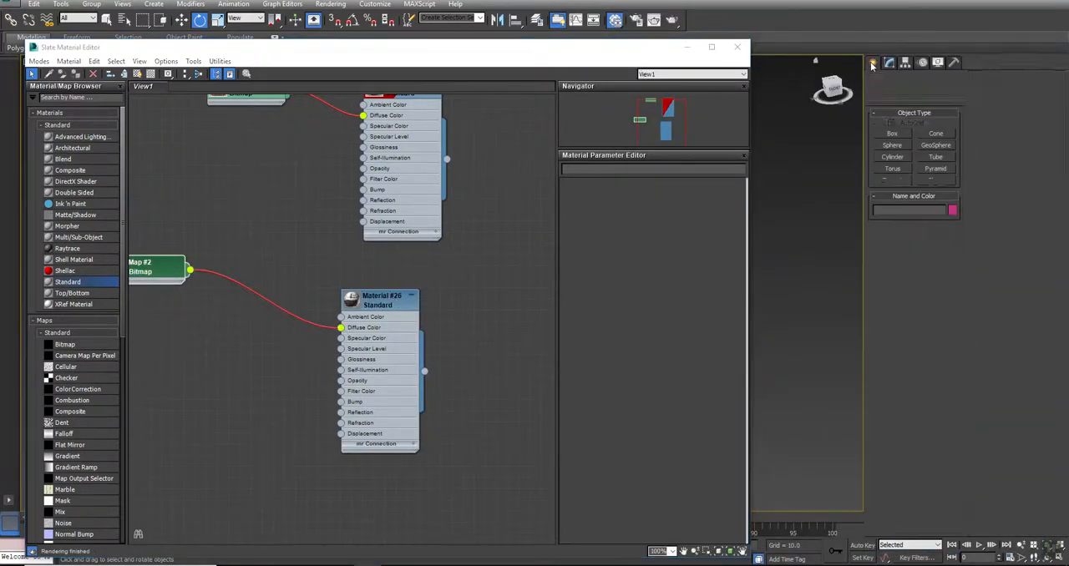
{"action": "left_click", "coordinate": [936, 180]}
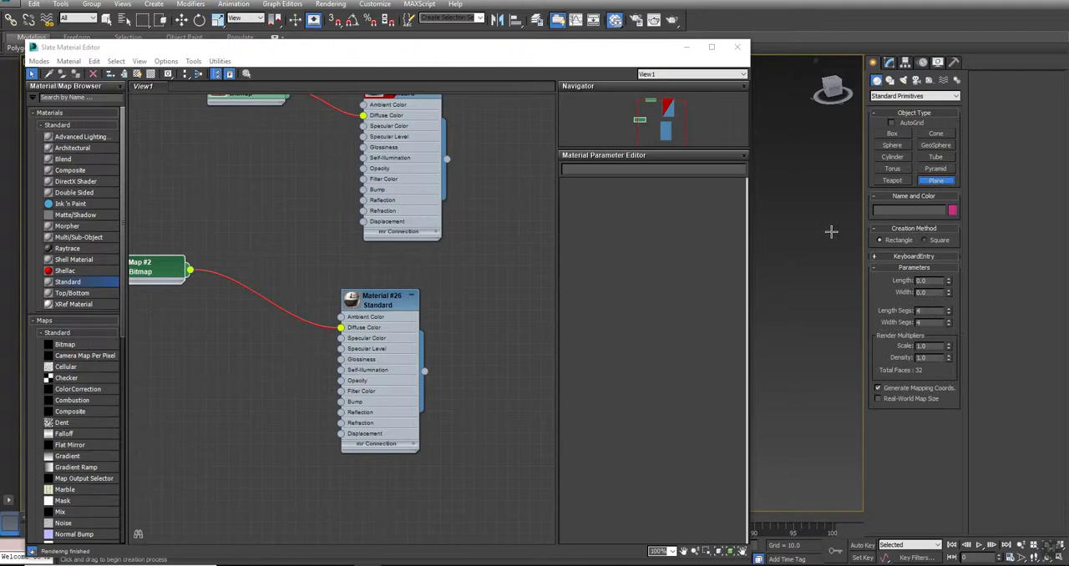
{"action": "left_click", "coordinate": [910, 257]}
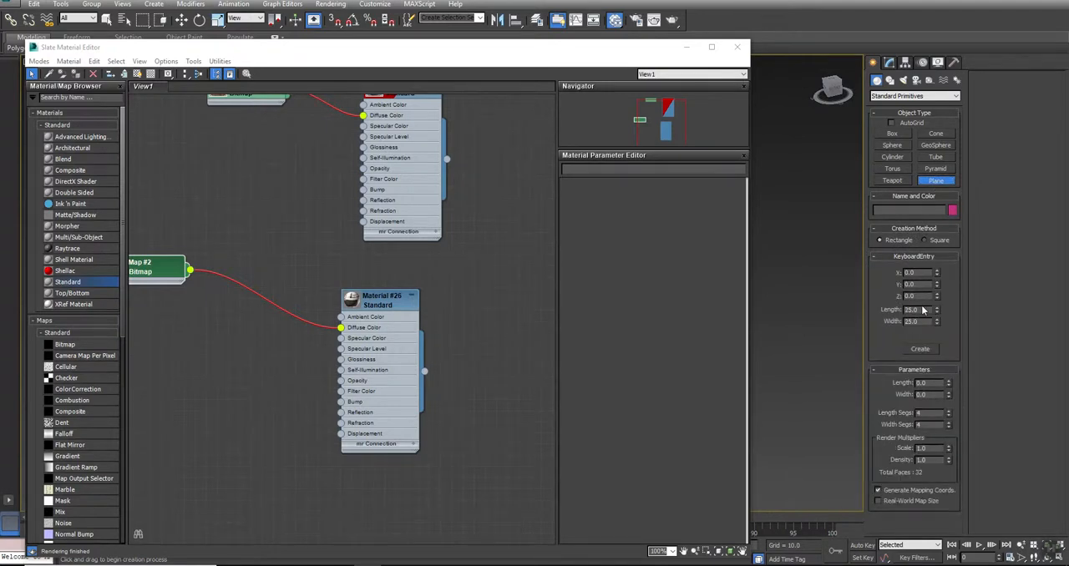
{"action": "left_click", "coordinate": [923, 310]}
{"action": "left_click", "coordinate": [926, 414]}
{"action": "right_click", "coordinate": [381, 298]}
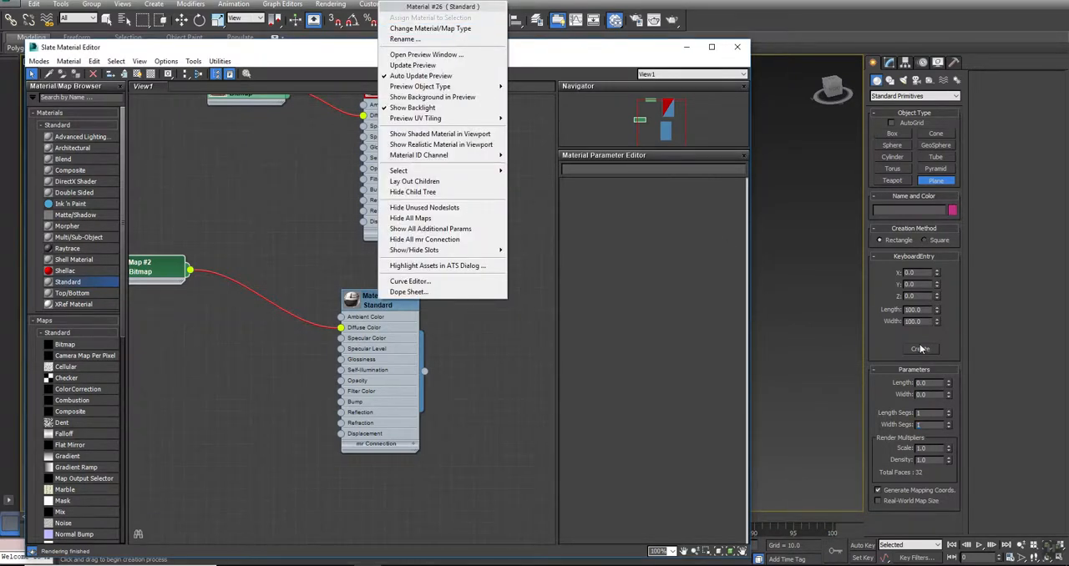
{"action": "left_click", "coordinate": [919, 349]}
- Assign the new reference image material to the plane, show it as realistic material in the viewport, and close the material editor
{"action": "left_click", "coordinate": [892, 64]}
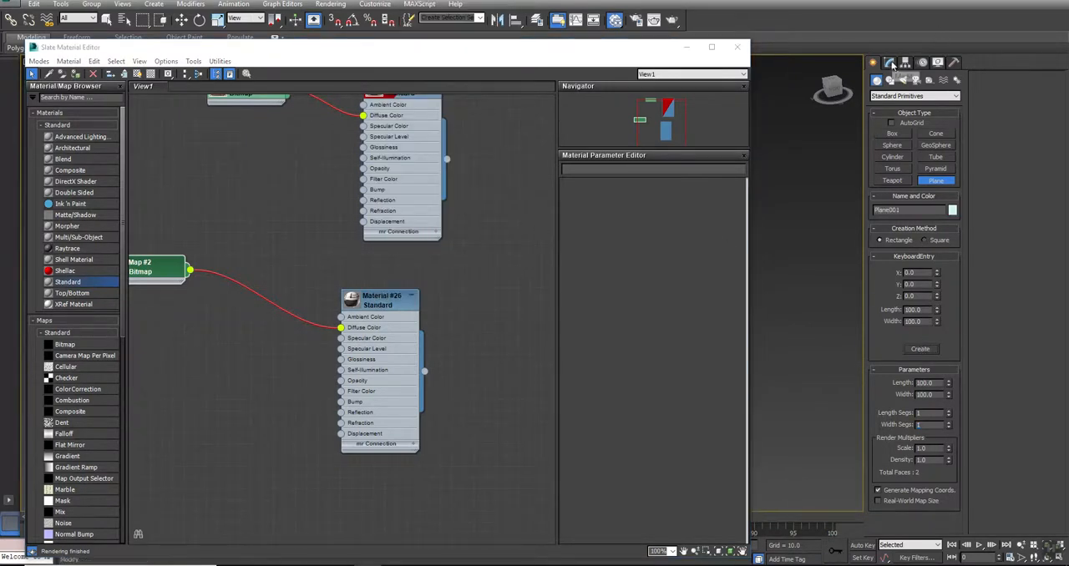
{"action": "right_click", "coordinate": [372, 300]}
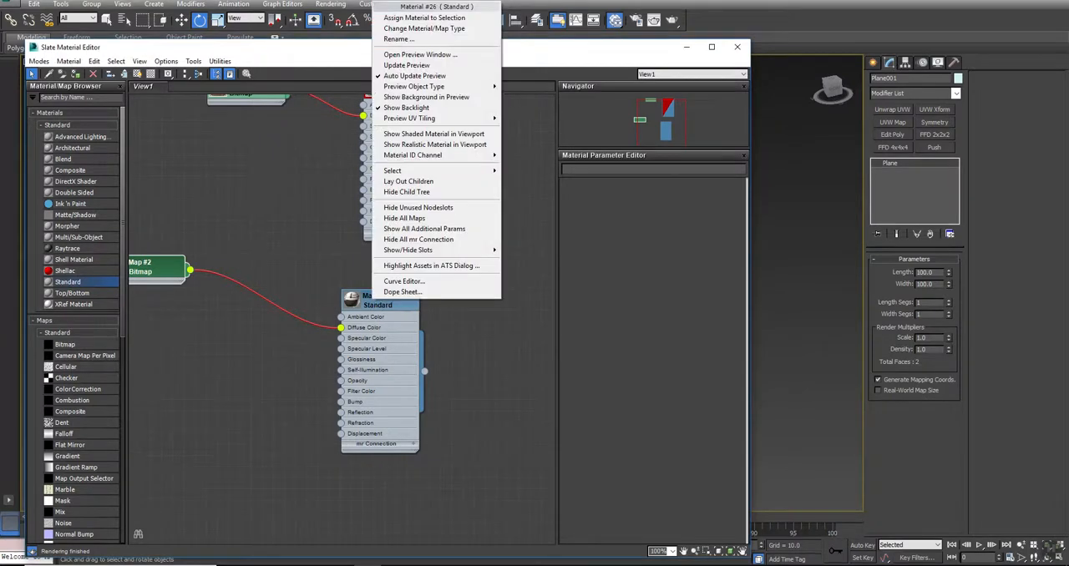
{"action": "left_click", "coordinate": [426, 21]}
{"action": "right_click", "coordinate": [384, 304]}
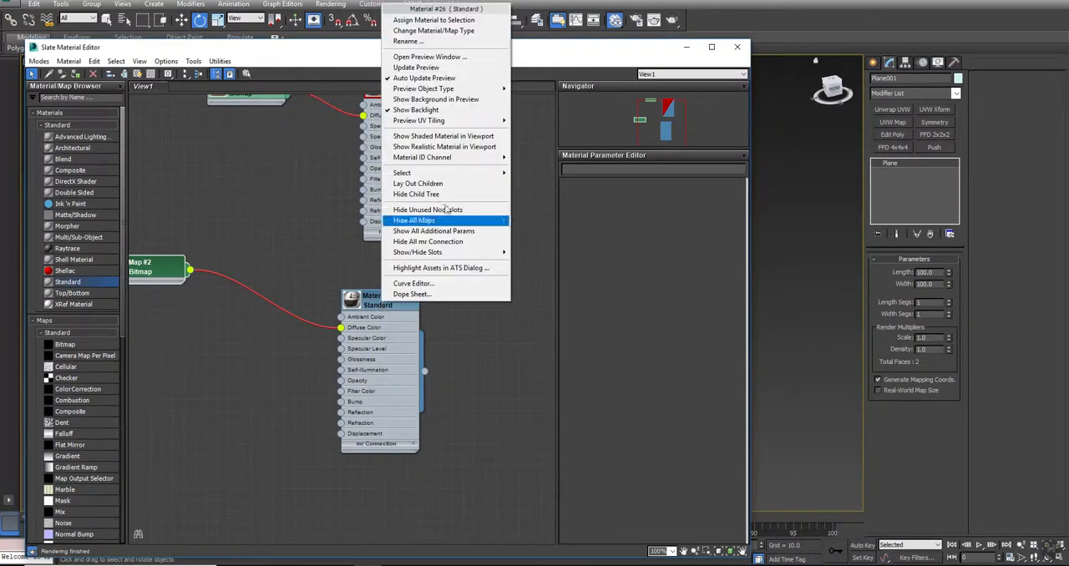
{"action": "left_click", "coordinate": [440, 147]}
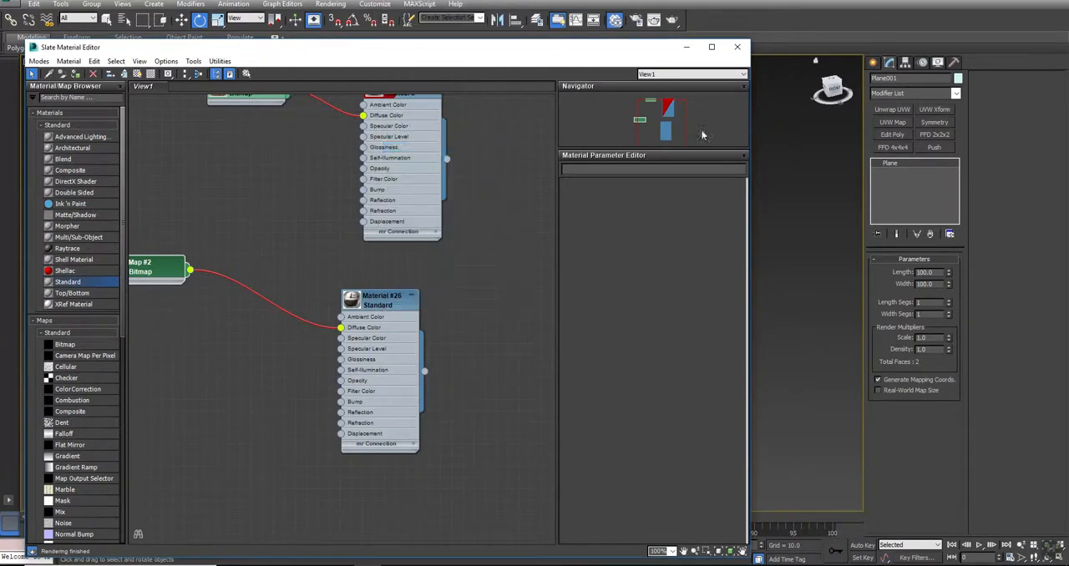
{"action": "left_click", "coordinate": [741, 46]}
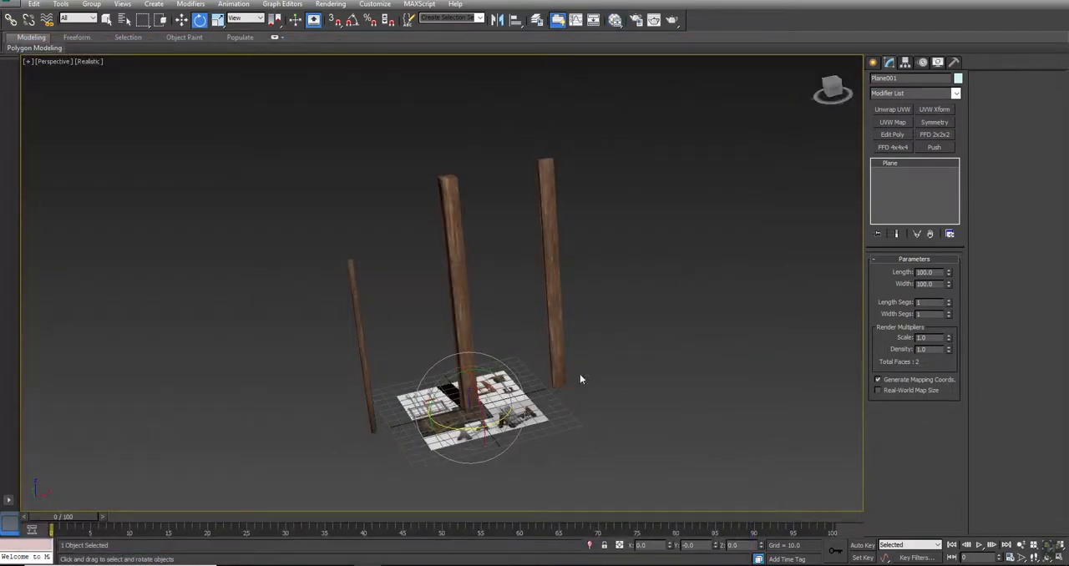
- Set the Perspective viewport to Shaded and restore the four-viewport layout
{"action": "left_click", "coordinate": [80, 61]}
{"action": "left_click", "coordinate": [109, 87]}
{"action": "key", "text": "alt+w"}
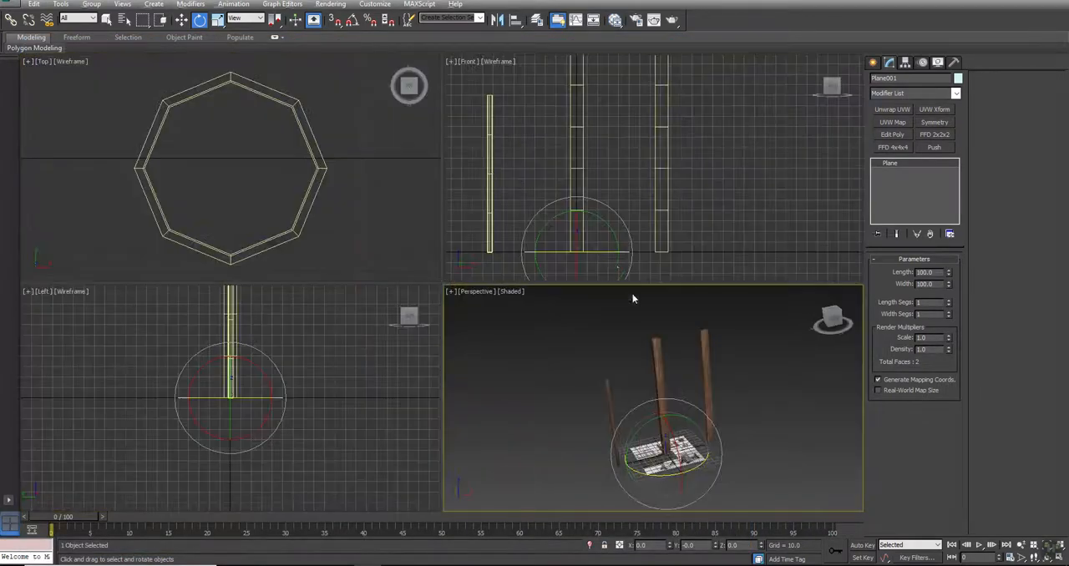
- Display the Front viewport as Realistic with Edged Faces and hide its grid
{"action": "middle_click", "coordinate": [722, 165]}
{"action": "scroll", "coordinate": [704, 161], "scroll_direction": "down", "scroll_amount": 5}
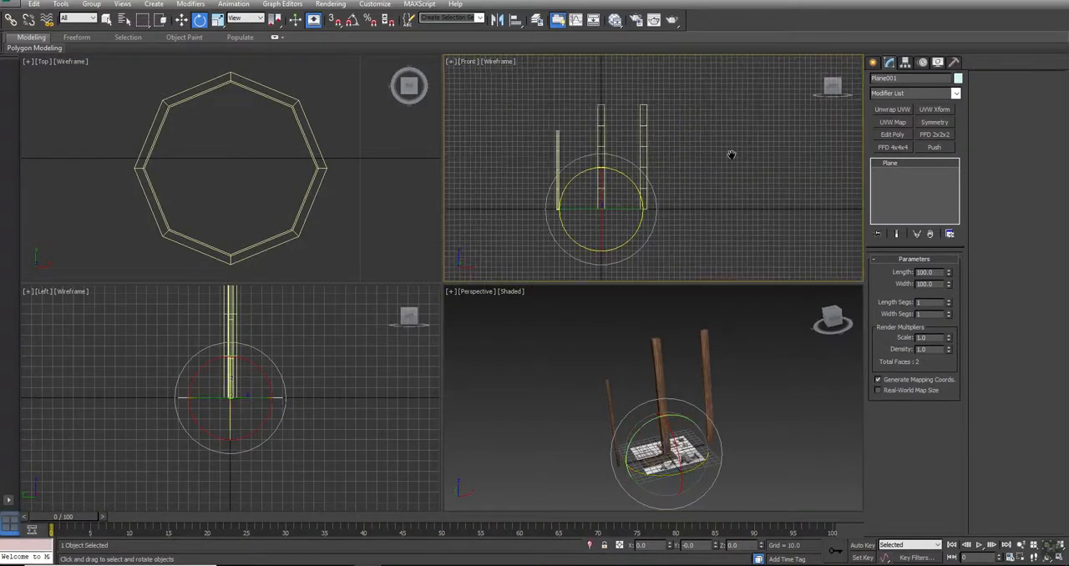
{"action": "key", "text": "F3"}
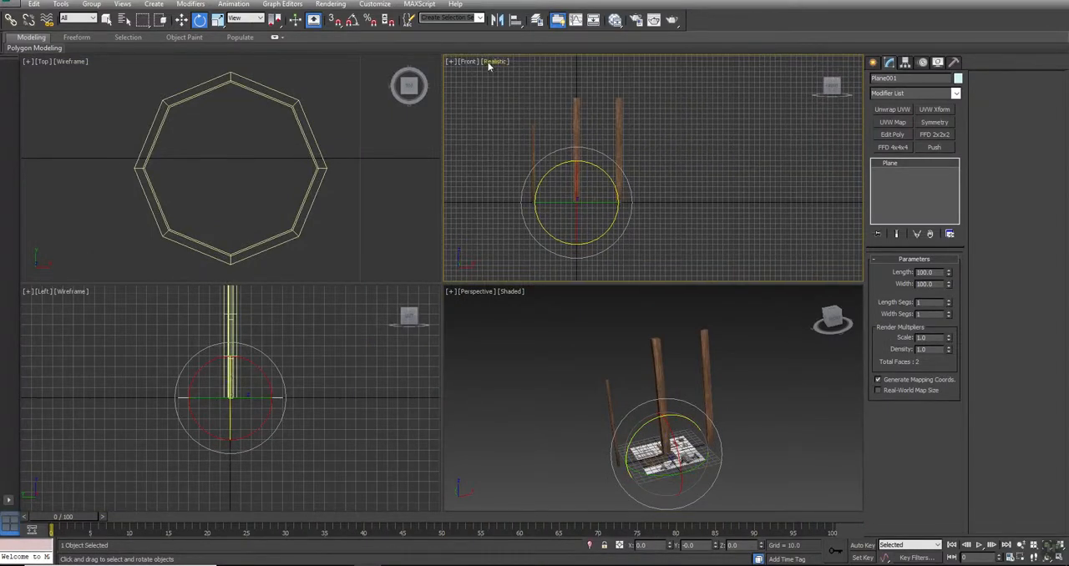
{"action": "key", "text": "F4"}
{"action": "key", "text": "g"}
{"action": "middle_click_drag", "start_coordinate": [651, 172], "coordinate": [633, 182]}
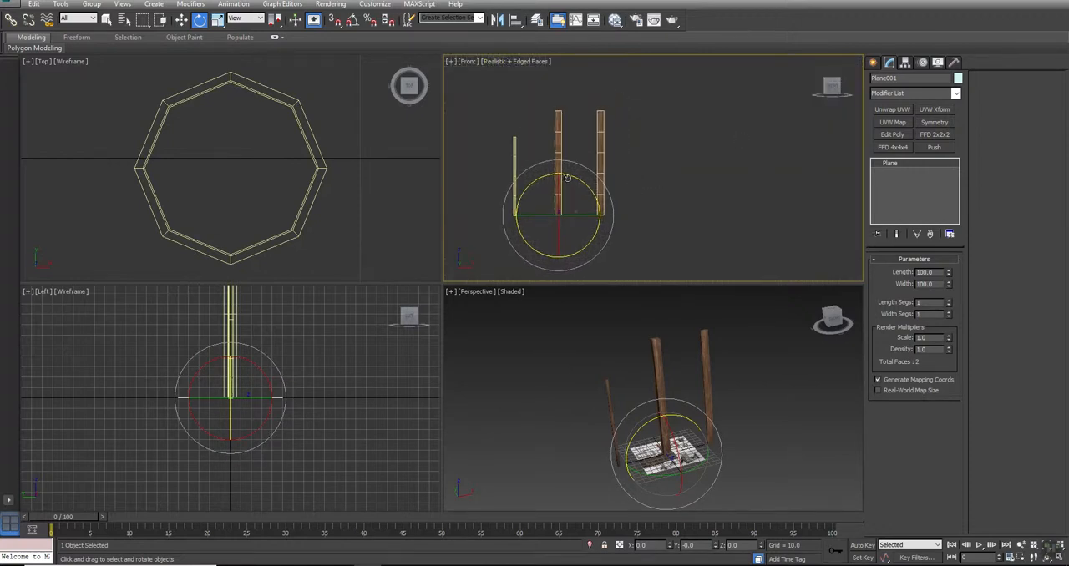
- Rotate the reference plane upright with angle snap on to face the Front view, and uniformly scale it up beside the wooden pieces
{"action": "key", "text": "a"}
{"action": "left_click_drag", "start_coordinate": [558, 186], "coordinate": [725, 60]}
{"action": "key", "text": "w"}
{"action": "key", "text": "r"}
{"action": "left_click_drag", "start_coordinate": [747, 3], "coordinate": [757, 12]}
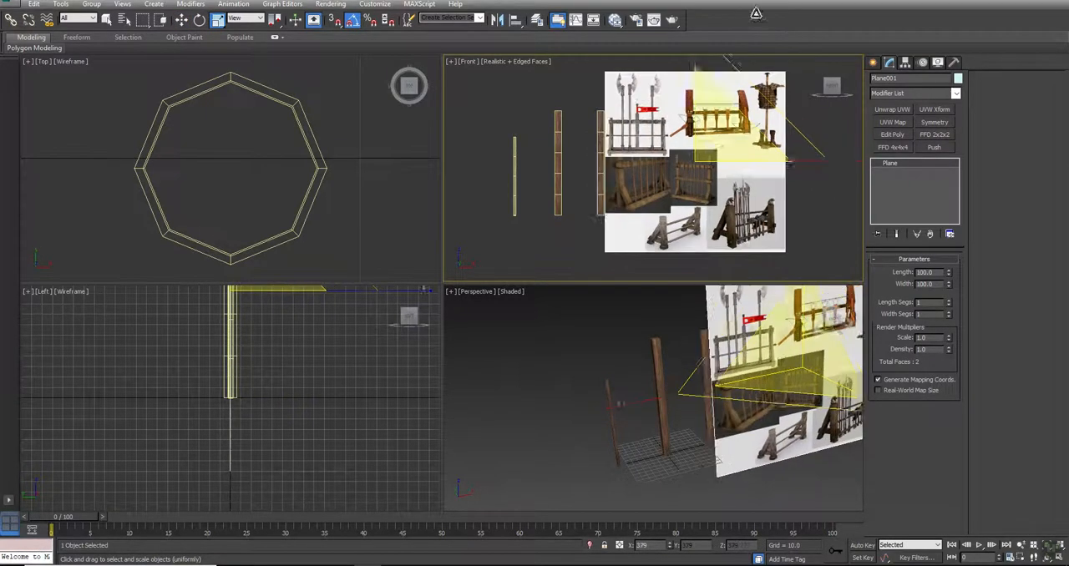
- Move the reference plane behind and to the right of the wooden pieces, at about X 307, Y 273, Z 102
{"action": "scroll", "coordinate": [203, 146], "scroll_direction": "down", "scroll_amount": 12}
{"action": "scroll", "coordinate": [310, 149], "scroll_direction": "up", "scroll_amount": 5}
{"action": "scroll", "coordinate": [217, 200], "scroll_direction": "down", "scroll_amount": 2}
{"action": "key", "text": "w"}
{"action": "left_click_drag", "start_coordinate": [294, 190], "coordinate": [289, 125]}
{"action": "left_click", "coordinate": [684, 100]}
{"action": "right_click", "coordinate": [716, 160]}
{"action": "left_click", "coordinate": [707, 159]}
{"action": "left_click_drag", "start_coordinate": [706, 161], "coordinate": [746, 160]}
- Turn off Show Frozen in Gray for the reference plane and freeze it
{"action": "right_click", "coordinate": [635, 123]}
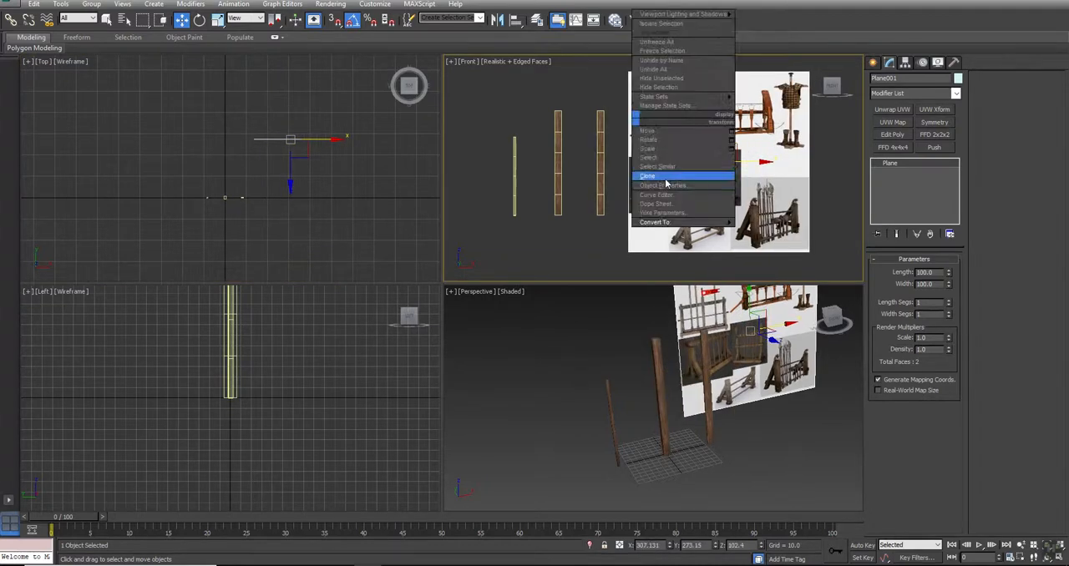
{"action": "left_click", "coordinate": [669, 194]}
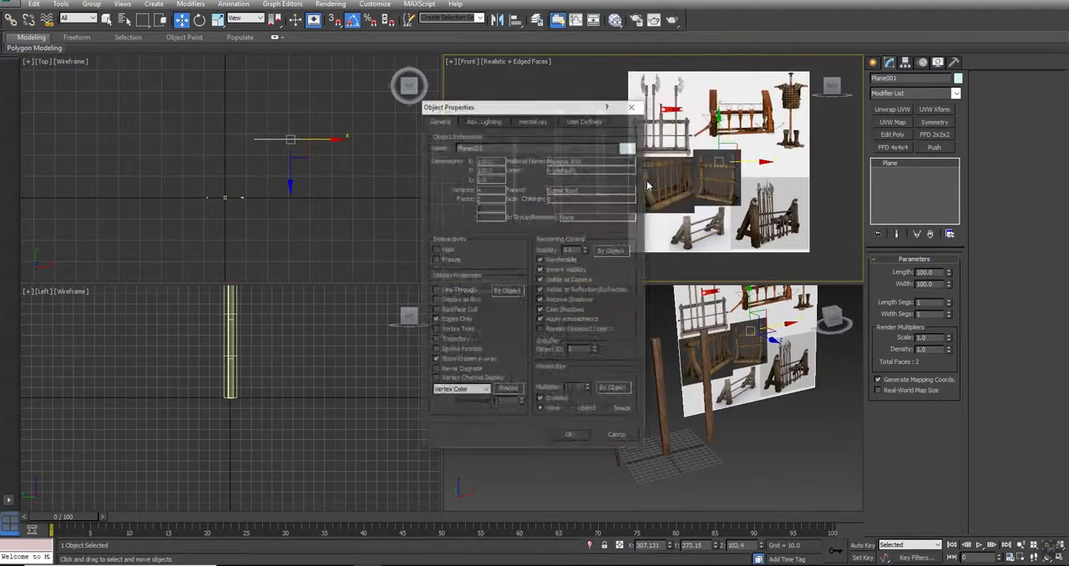
{"action": "left_click", "coordinate": [436, 360]}
{"action": "left_click", "coordinate": [568, 437]}
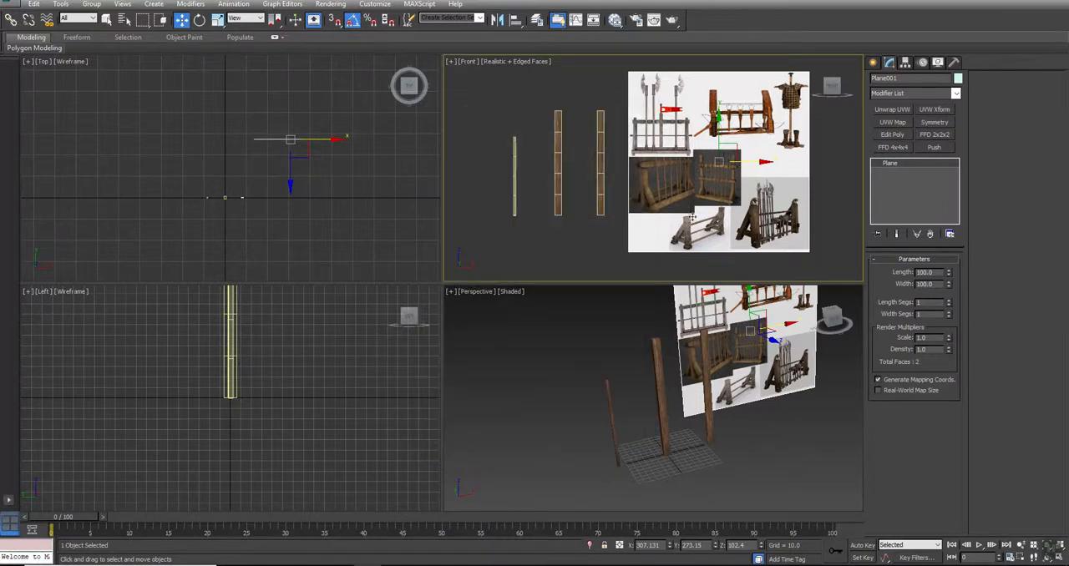
{"action": "right_click", "coordinate": [693, 126]}
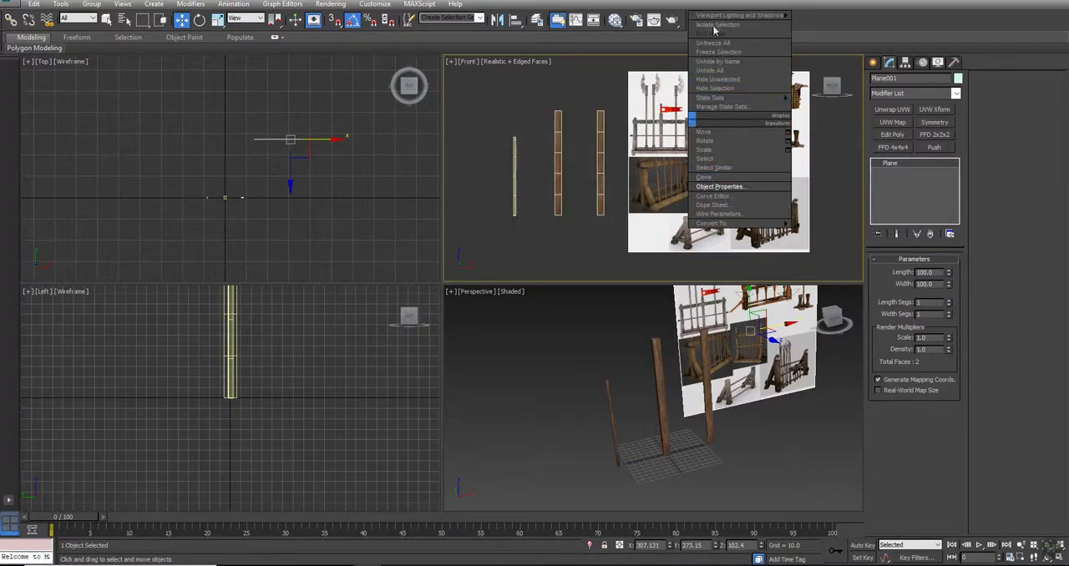
{"action": "left_click", "coordinate": [717, 52]}
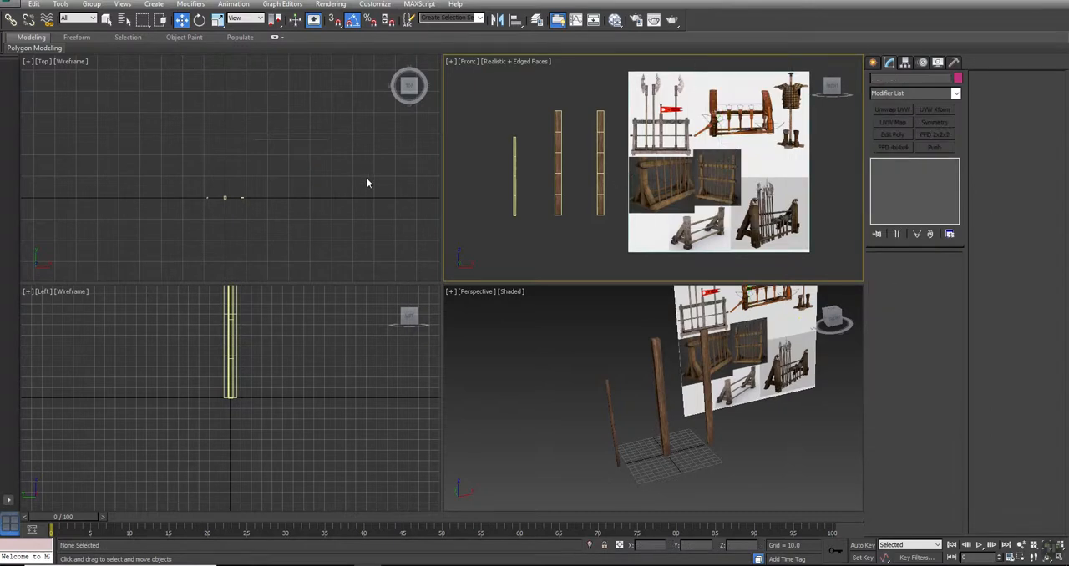
- Maximize the Front viewport and move the pole, beam and plank together to the left, away from the reference images
{"action": "middle_click_drag", "start_coordinate": [650, 197], "coordinate": [651, 207]}
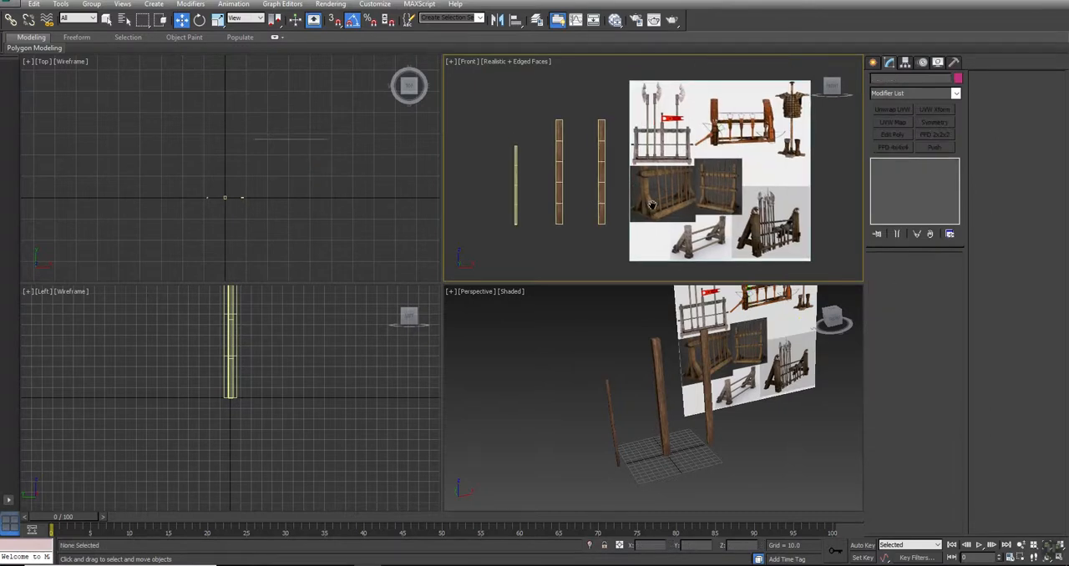
{"action": "left_click", "coordinate": [559, 165]}
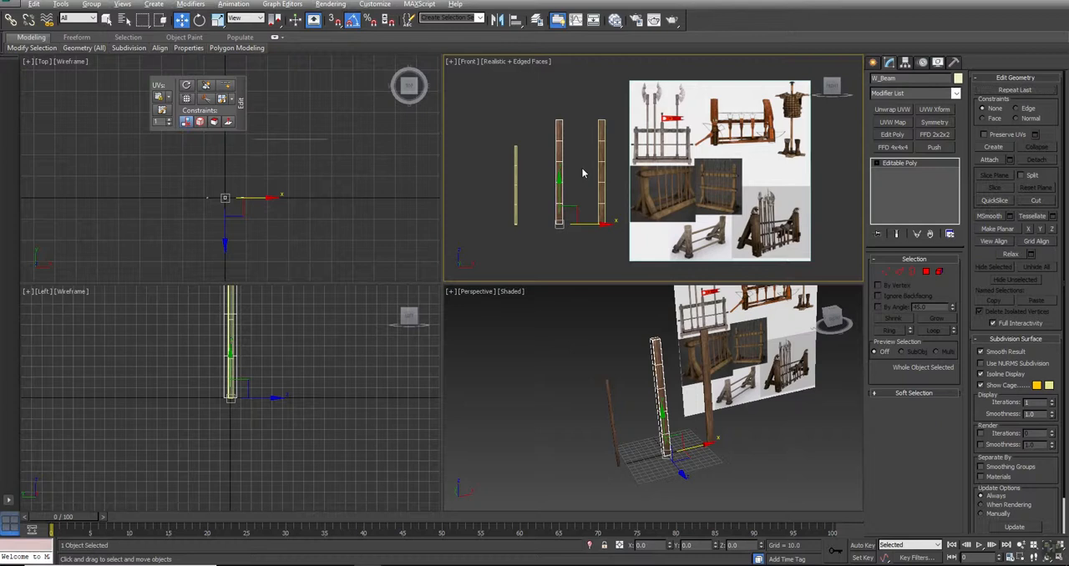
{"action": "key", "text": "alt+w"}
{"action": "middle_click_drag", "start_coordinate": [426, 317], "coordinate": [490, 292]}
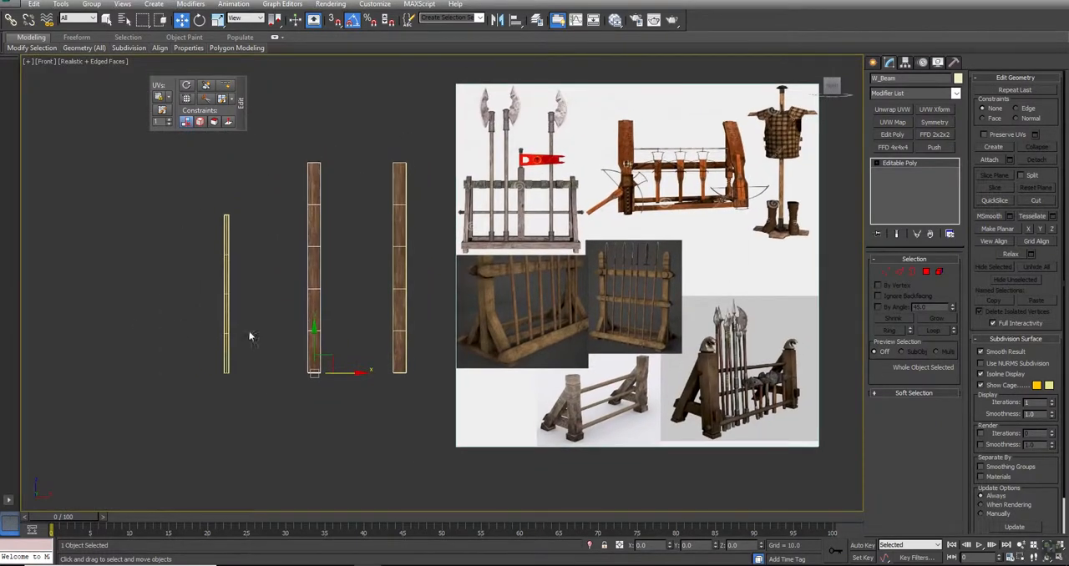
{"action": "left_click_drag", "start_coordinate": [369, 269], "coordinate": [368, 269]}
{"action": "left_click_drag", "start_coordinate": [253, 248], "coordinate": [165, 275], "text": "ctrl"}
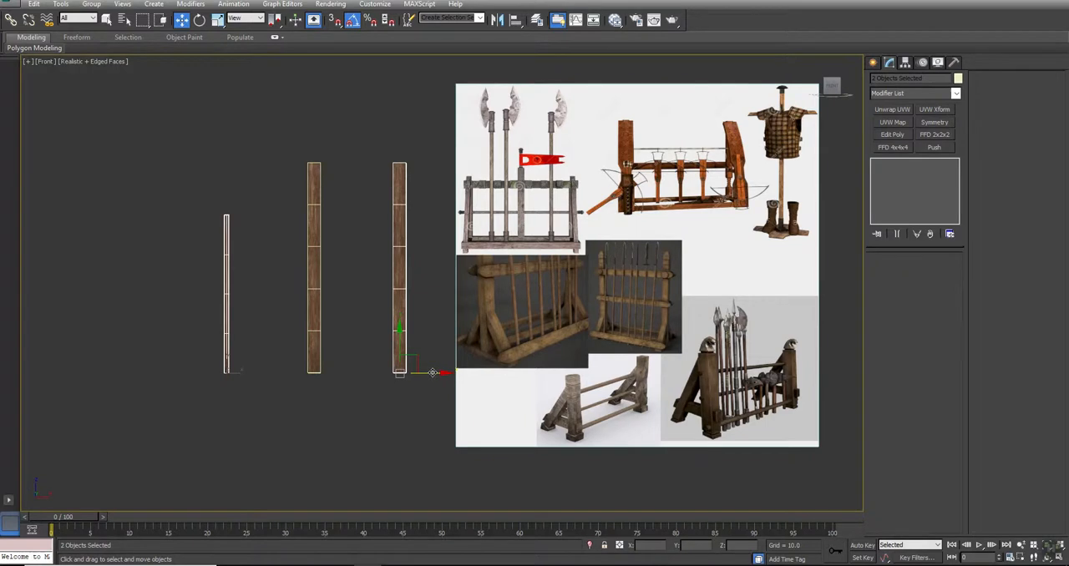
{"action": "left_click_drag", "start_coordinate": [422, 272], "coordinate": [311, 279], "text": "ctrl"}
{"action": "left_click_drag", "start_coordinate": [432, 373], "coordinate": [259, 364]}
- Move the beam and the plank left along X so they stand close beside the thin pole
{"action": "left_click_drag", "start_coordinate": [310, 258], "coordinate": [91, 342]}
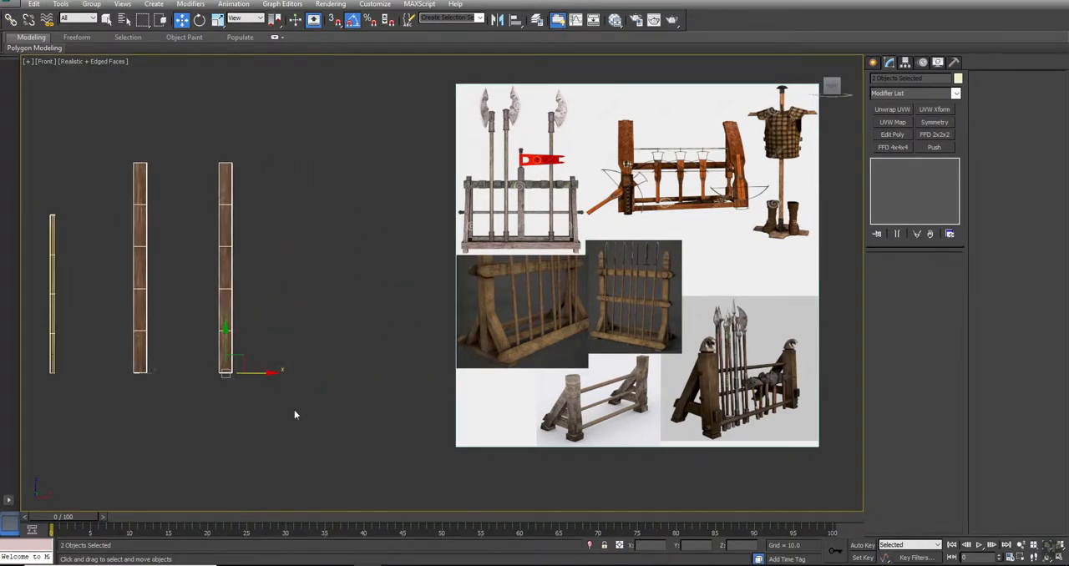
{"action": "left_click_drag", "start_coordinate": [260, 374], "coordinate": [187, 364]}
{"action": "left_click_drag", "start_coordinate": [219, 254], "coordinate": [118, 304]}
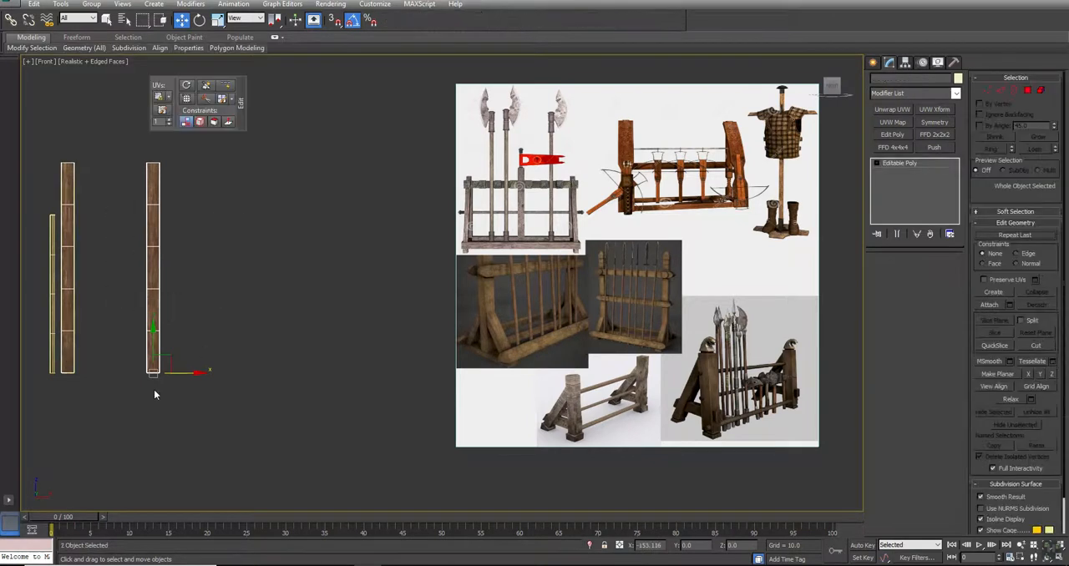
{"action": "mouse_move", "coordinate": [172, 373]}
{"action": "left_mouse_down"}
{"action": "mouse_move", "coordinate": [115, 370]}
{"action": "mouse_move", "coordinate": [297, 379]}
{"action": "left_mouse_up"}
- Clone W_Beam twice as copies along X, placing the uprights at about X -45 and X 106
{"action": "left_click", "coordinate": [68, 236]}
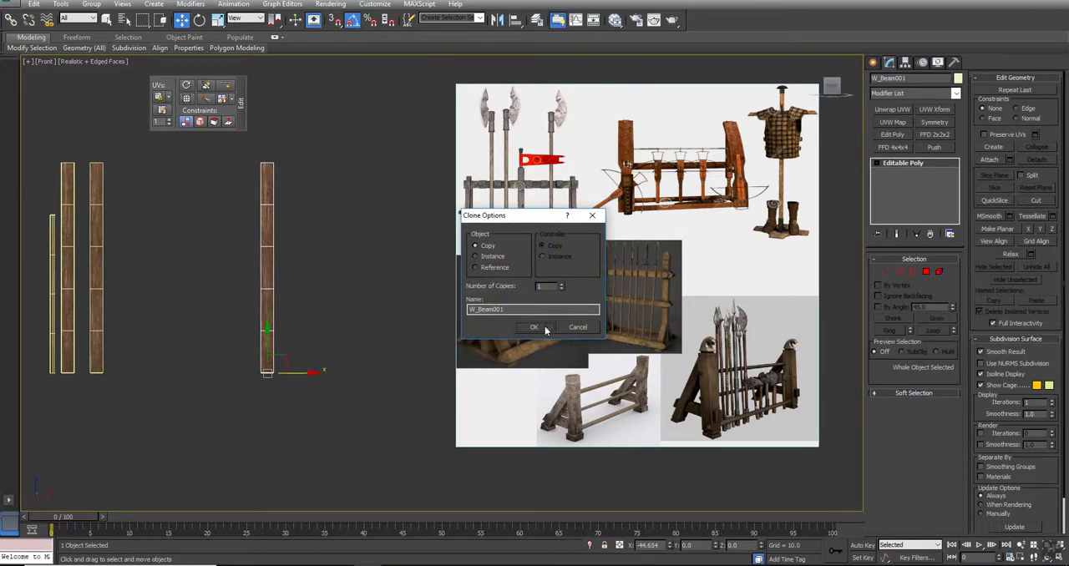
{"action": "left_click", "coordinate": [535, 328]}
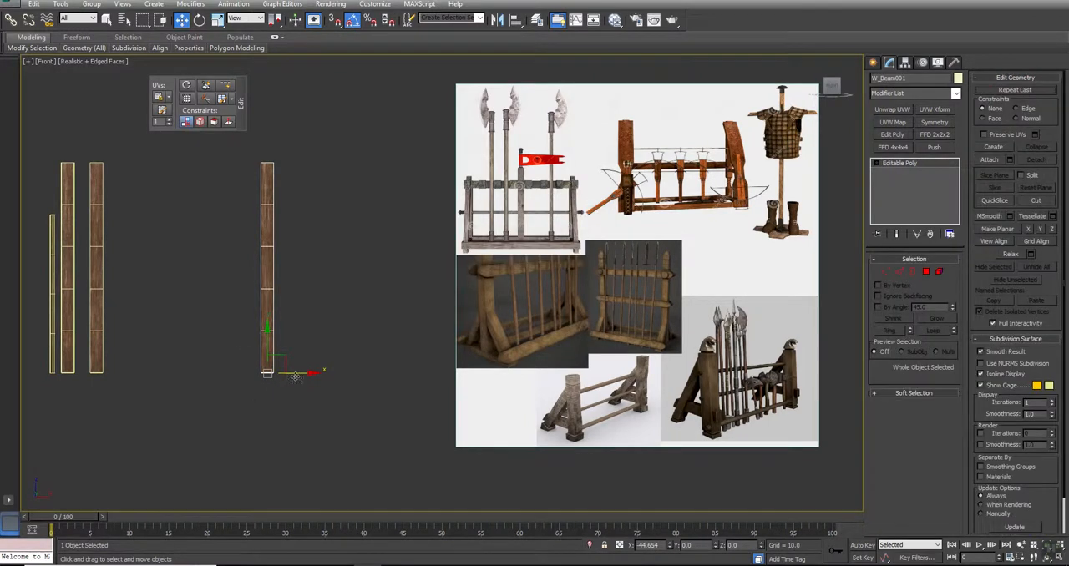
{"action": "left_click_drag", "start_coordinate": [334, 376], "coordinate": [452, 382], "text": "shift"}
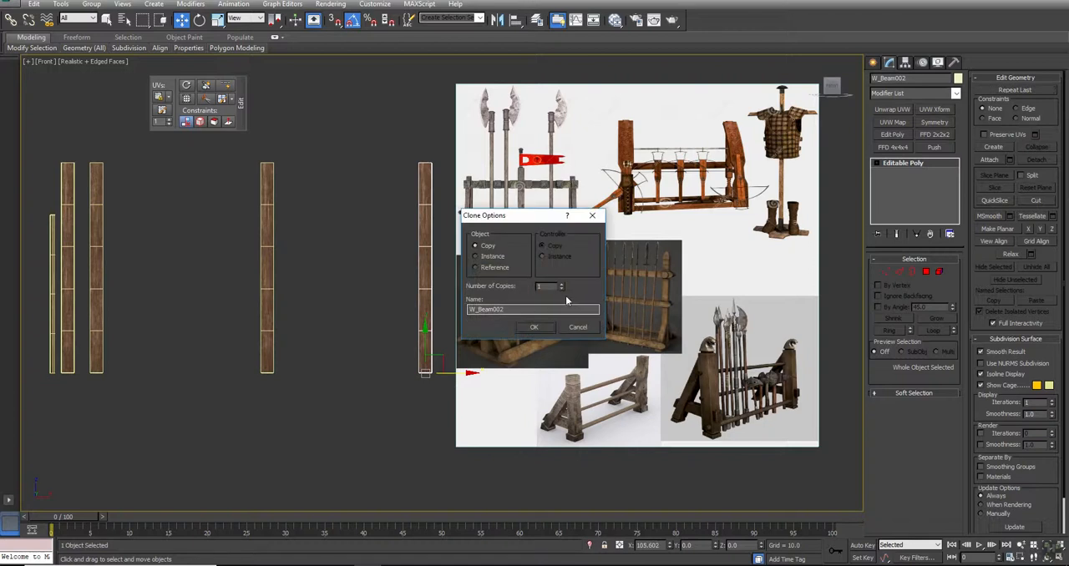
{"action": "left_click", "coordinate": [534, 327]}
- Make a copy of W_Plank rotated 90 degrees so that it lies horizontally
{"action": "left_click", "coordinate": [96, 215]}
{"action": "key", "text": "e"}
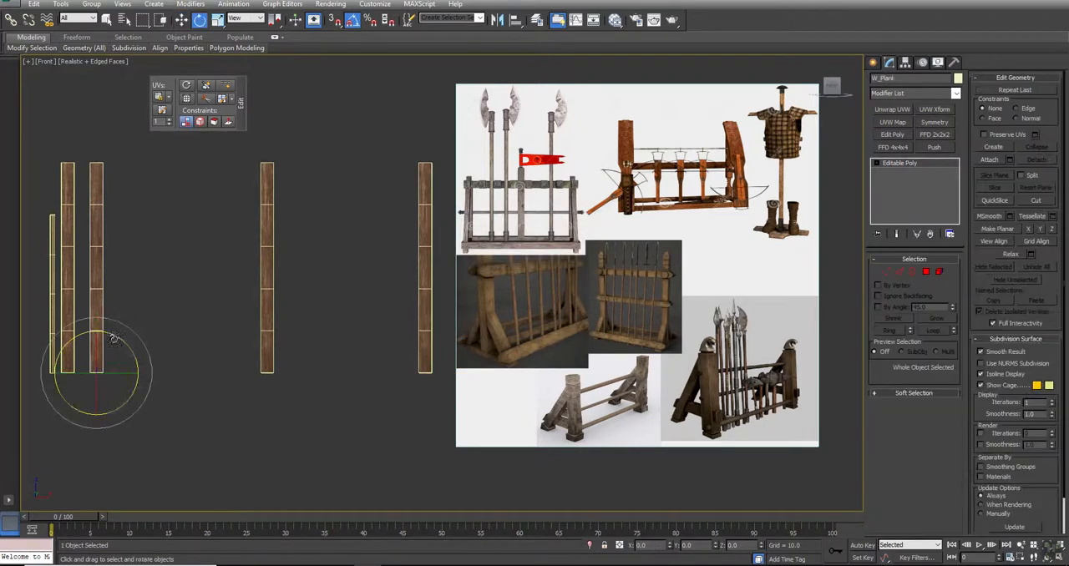
{"action": "mouse_move", "coordinate": [116, 336]}
{"action": "left_mouse_down"}
{"action": "mouse_move", "coordinate": [167, 349]}
{"action": "mouse_move", "coordinate": [278, 227]}
{"action": "mouse_move", "coordinate": [248, 273]}
{"action": "left_mouse_up"}
{"action": "left_click", "coordinate": [528, 328]}
- Place the horizontal plank across the two upright beams and set its Z position to 80
{"action": "key", "text": "w"}
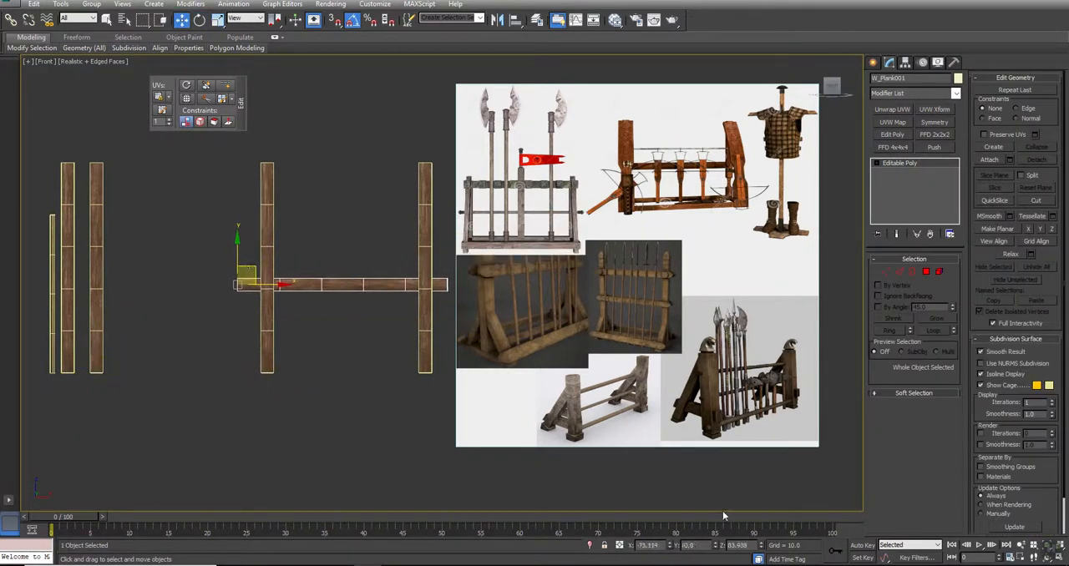
{"action": "double_click", "coordinate": [737, 546]}
{"action": "type", "text": "80"}
{"action": "key", "text": "Return"}
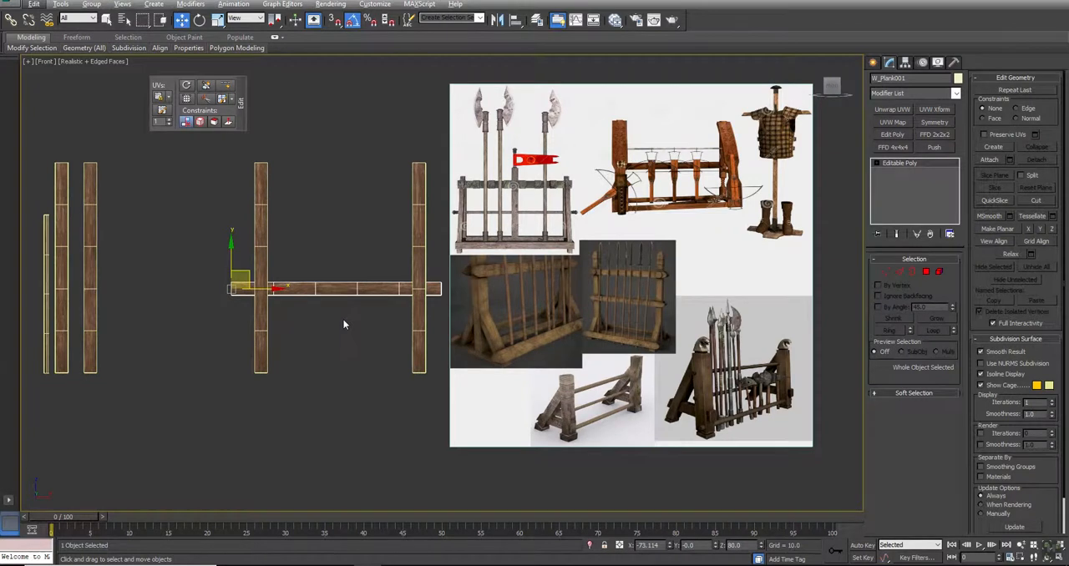
- In the Top view, move the horizontal plank along Y to about -7.8 so it sits against the front of the beams
{"action": "key", "text": "alt+w"}
{"action": "middle_click_drag", "start_coordinate": [270, 188], "coordinate": [232, 290]}
{"action": "scroll", "coordinate": [264, 234], "scroll_direction": "up", "scroll_amount": 7}
{"action": "mouse_move", "coordinate": [88, 185]}
{"action": "left_mouse_down"}
{"action": "mouse_move", "coordinate": [89, 210]}
{"action": "mouse_move", "coordinate": [87, 200]}
{"action": "left_mouse_up"}
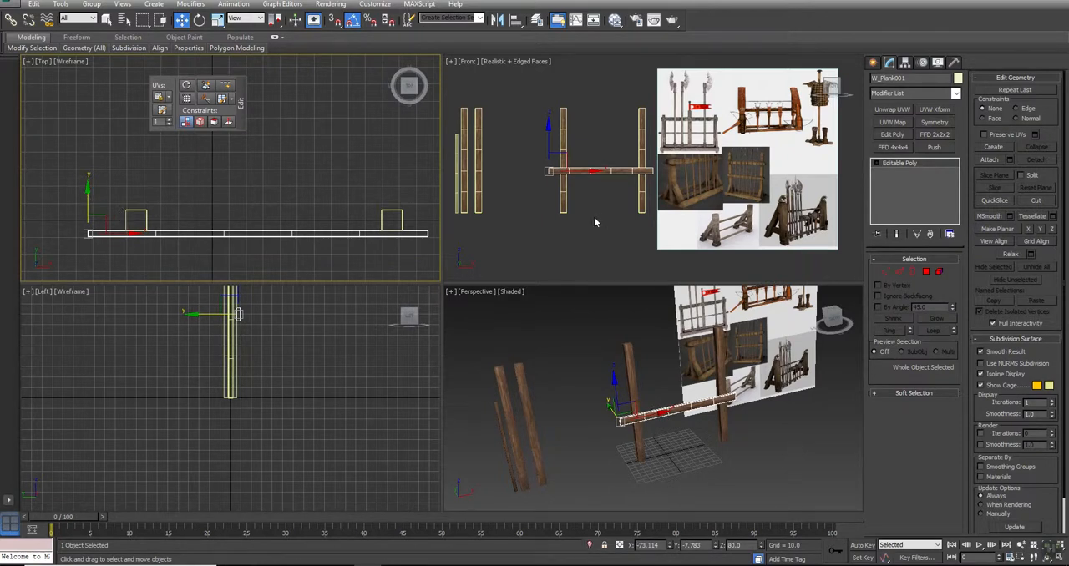
- In the Front view, clone the horizontal plank upward as one copy at a Z position of about 140
{"action": "middle_click_drag", "start_coordinate": [771, 210], "coordinate": [767, 215]}
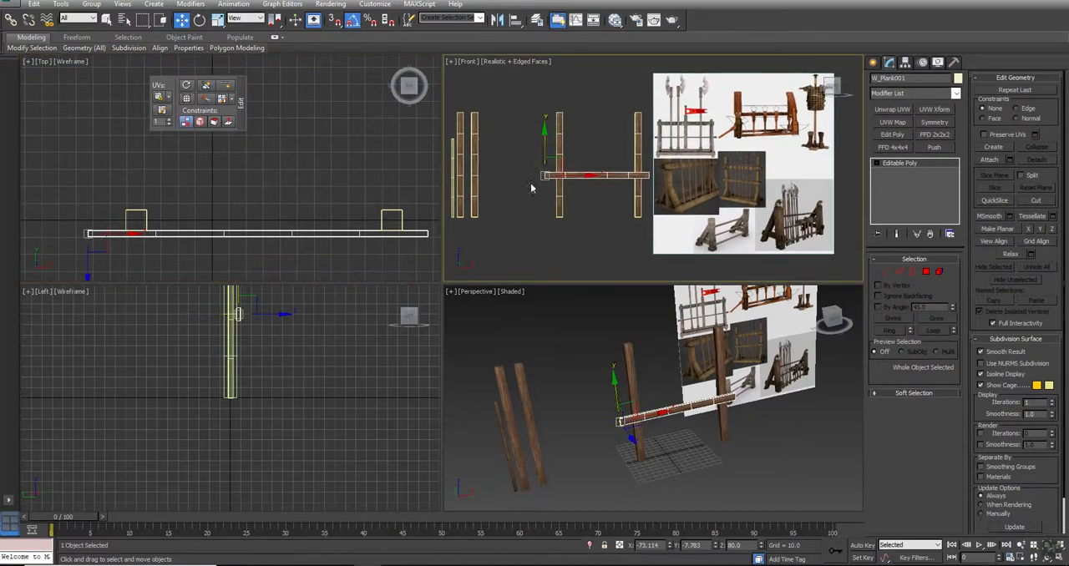
{"action": "middle_click_drag", "start_coordinate": [527, 198], "coordinate": [526, 212]}
{"action": "key", "text": "alt+w"}
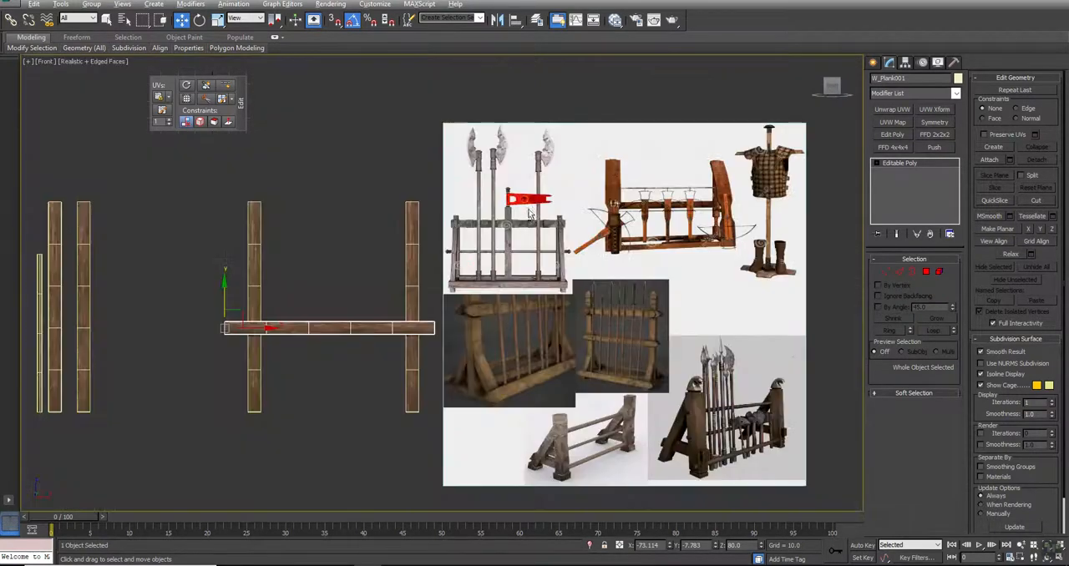
{"action": "scroll", "coordinate": [346, 305], "scroll_direction": "up", "scroll_amount": 5}
{"action": "middle_click_drag", "start_coordinate": [315, 281], "coordinate": [367, 258]}
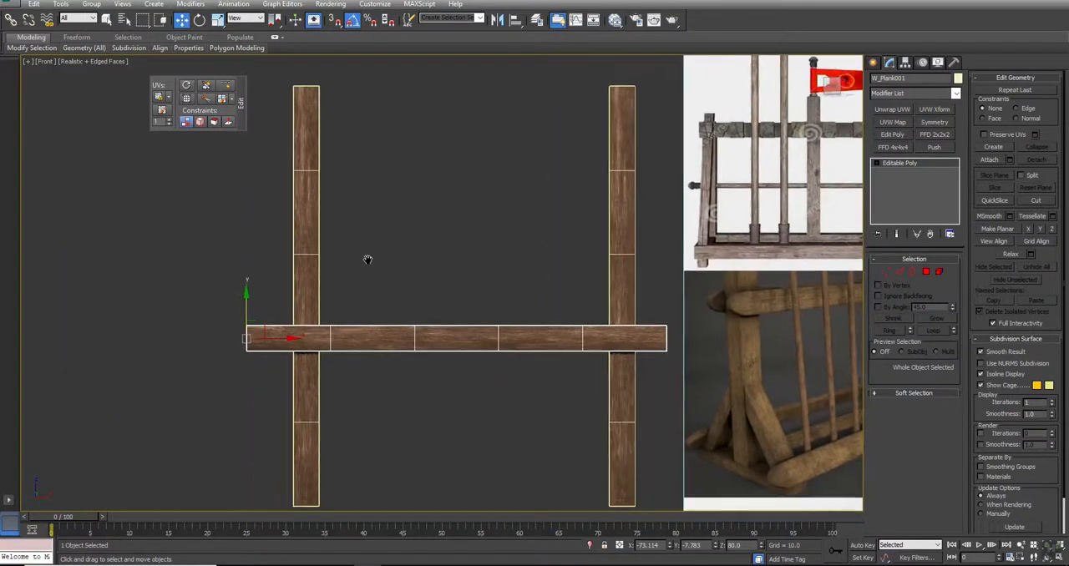
{"action": "left_click_drag", "start_coordinate": [244, 308], "coordinate": [245, 180], "text": "shift"}
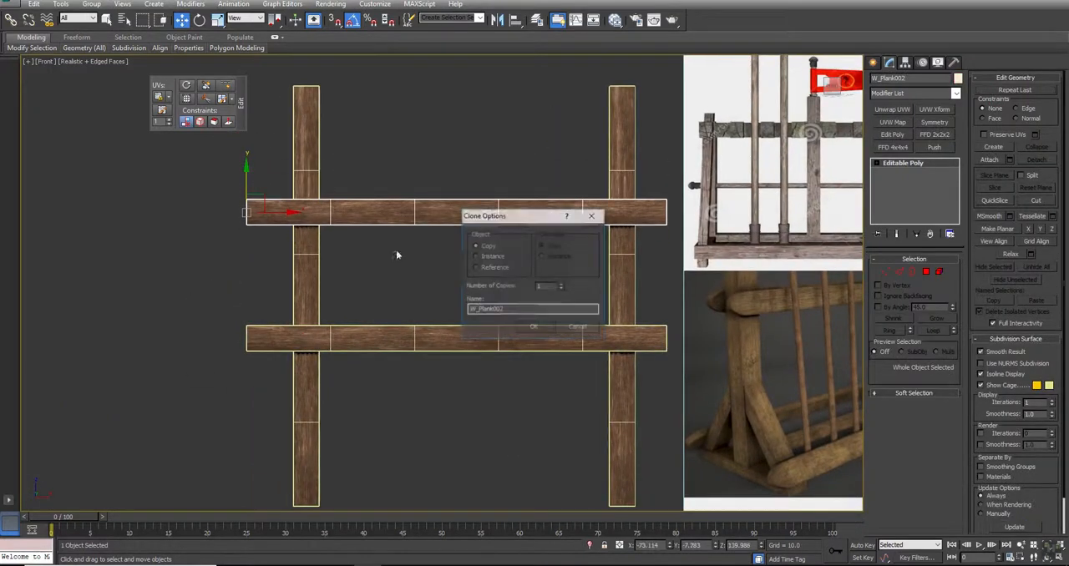
{"action": "left_click", "coordinate": [534, 326]}
- Hide the edged faces in the Front view and rotate the upper plank 180 degrees about its length to vary the wood grain
{"action": "key", "text": "F4"}
{"action": "left_click", "coordinate": [485, 288]}
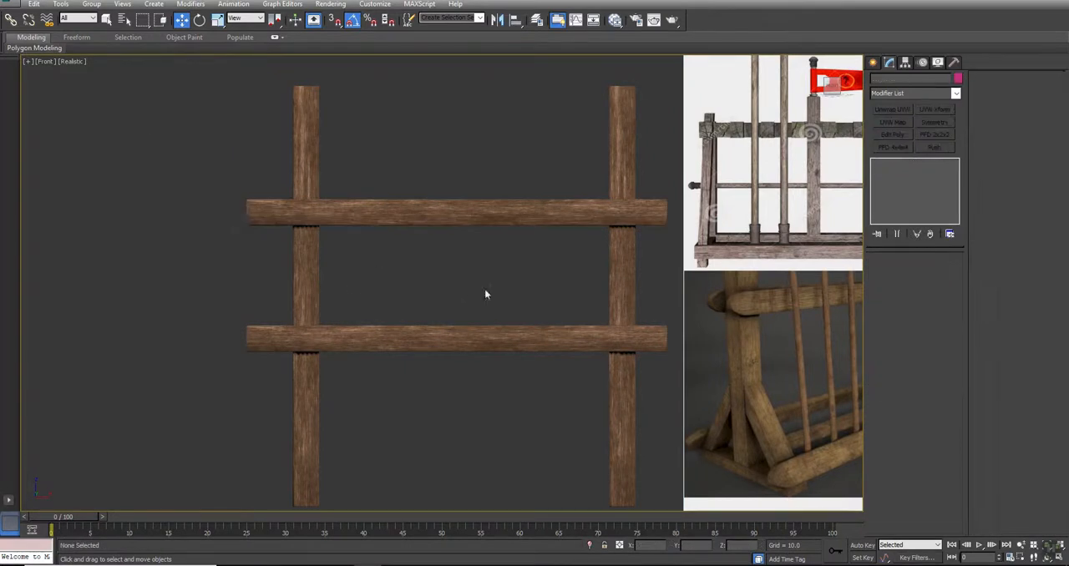
{"action": "left_click", "coordinate": [372, 211]}
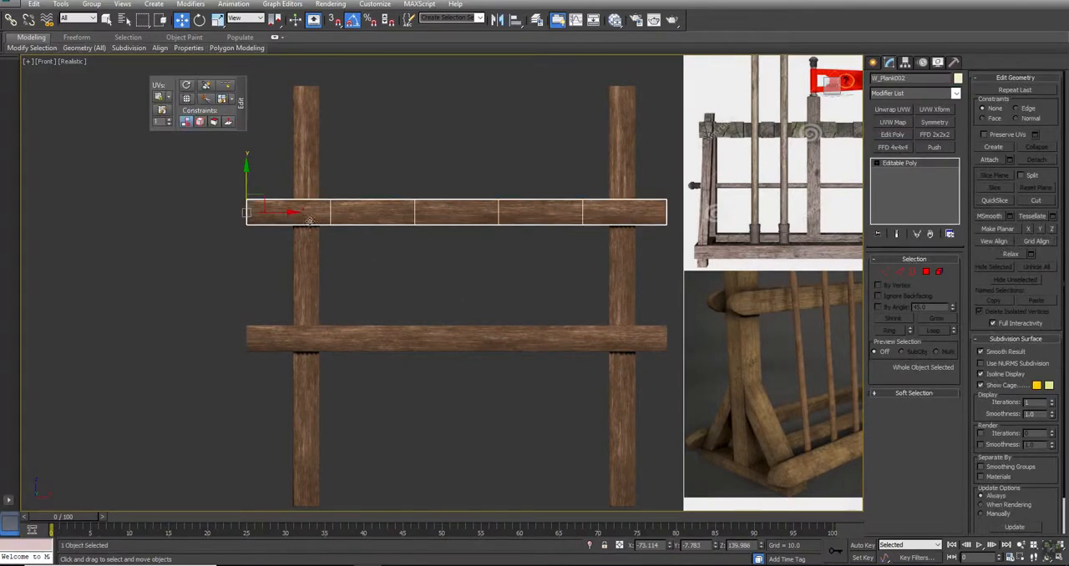
{"action": "key", "text": "e"}
{"action": "left_click_drag", "start_coordinate": [245, 182], "coordinate": [234, 283]}
{"action": "left_click", "coordinate": [521, 289]}
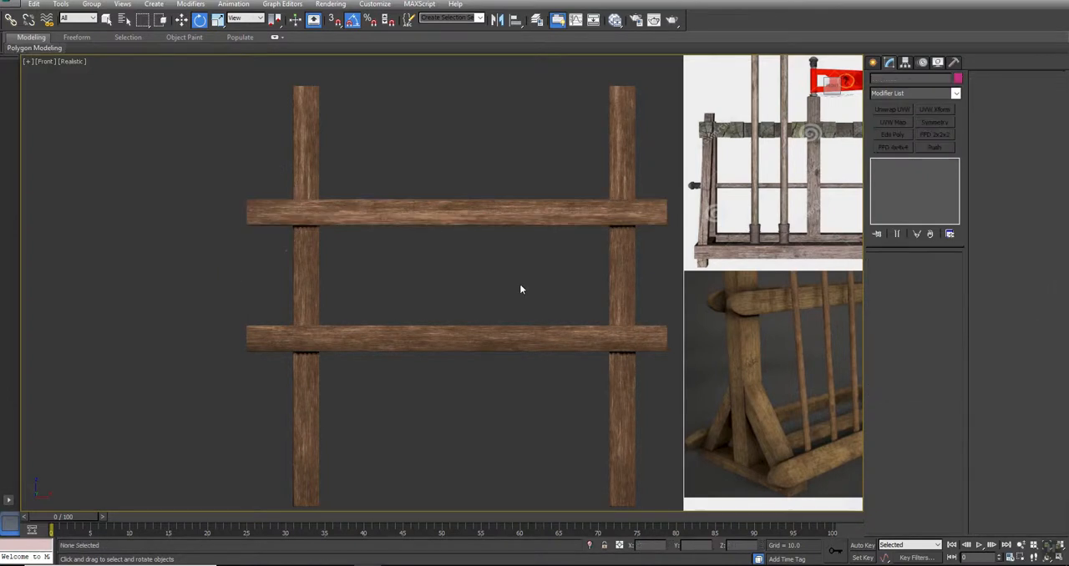
- In the Perspective view, rotate the upright beam nearest the reference image about its vertical axis to vary its texture
{"action": "left_click", "coordinate": [386, 214]}
{"action": "key", "text": "alt+w"}
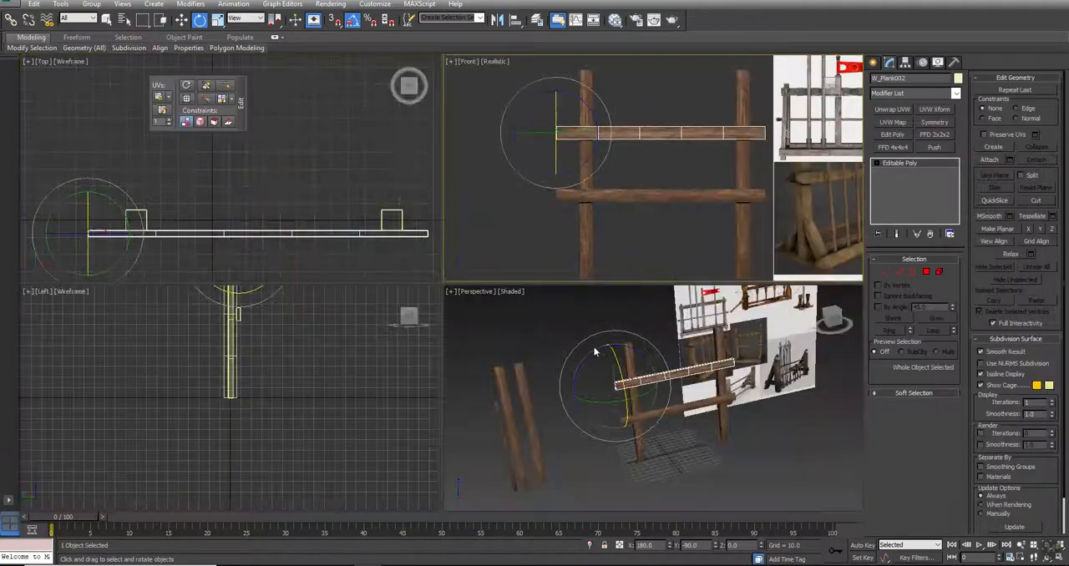
{"action": "key", "text": "alt+w"}
{"action": "middle_click_drag", "start_coordinate": [573, 381], "coordinate": [578, 190], "text": "alt"}
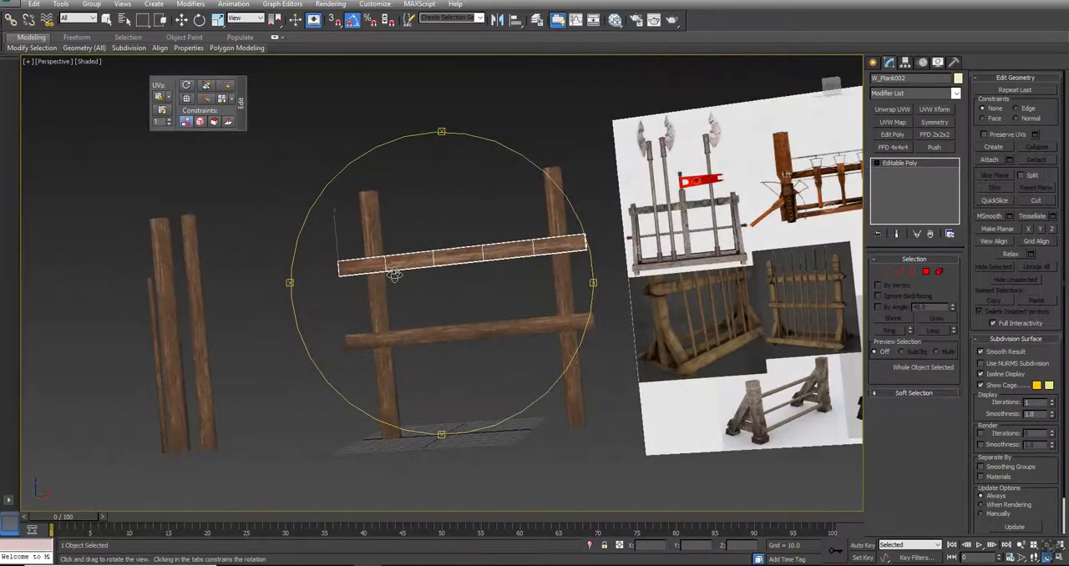
{"action": "left_click", "coordinate": [553, 212]}
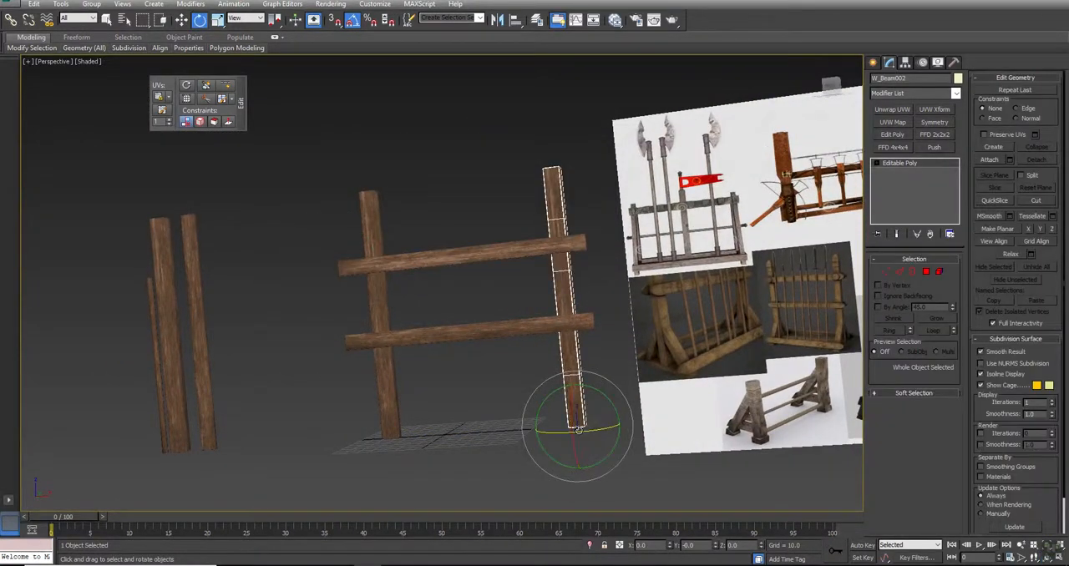
{"action": "left_click_drag", "start_coordinate": [591, 431], "coordinate": [487, 431]}
{"action": "left_click", "coordinate": [490, 426]}
{"action": "middle_click_drag", "start_coordinate": [544, 321], "coordinate": [430, 328]}
{"action": "middle_click_drag", "start_coordinate": [456, 351], "coordinate": [449, 398]}
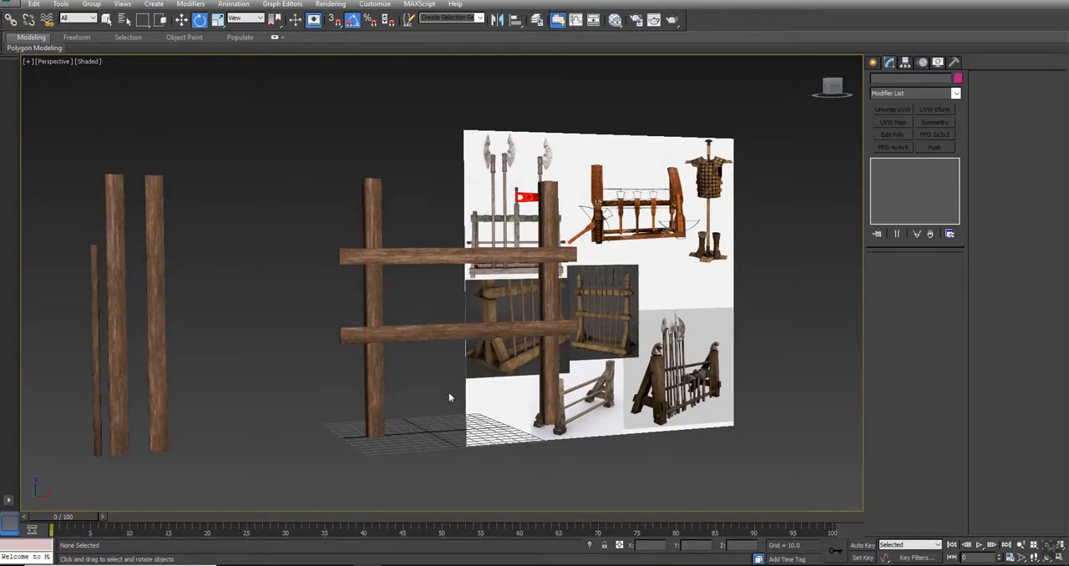
- Select both horizontal planks and clone them as copies along Y in the Top view, against the back of the upright beams
{"action": "left_click", "coordinate": [471, 261]}
{"action": "left_click", "coordinate": [442, 328], "text": "ctrl"}
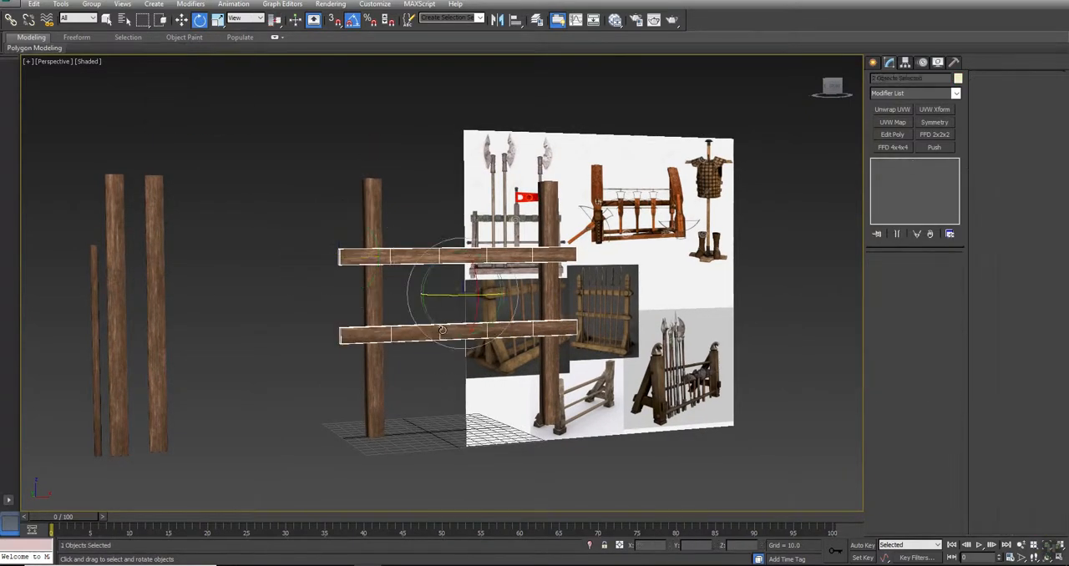
{"action": "key", "text": "alt+w"}
{"action": "right_click", "coordinate": [339, 172]}
{"action": "key", "text": "alt+w"}
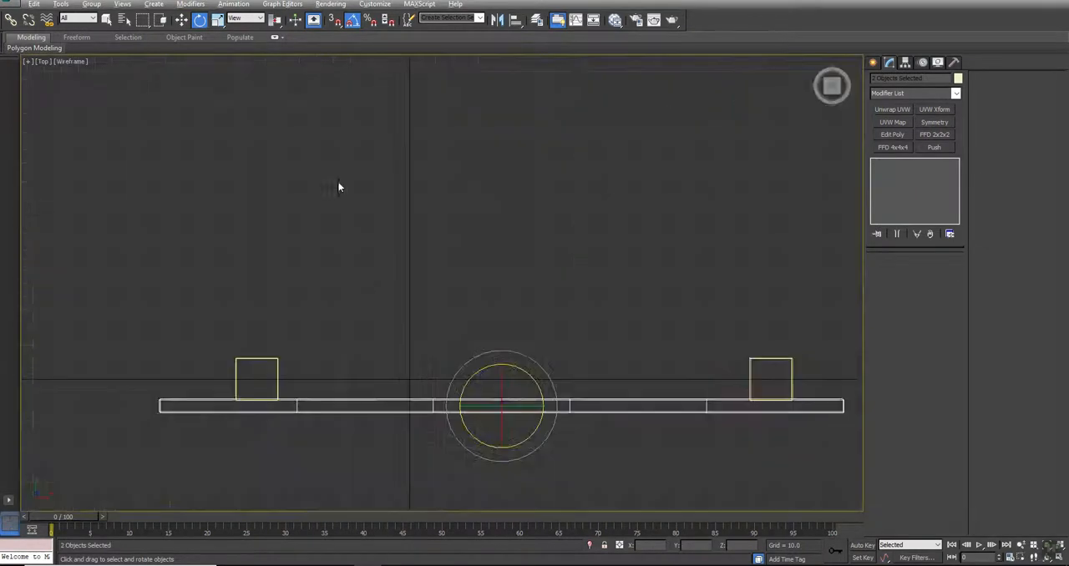
{"action": "key", "text": "w"}
{"action": "left_click_drag", "start_coordinate": [164, 385], "coordinate": [164, 326], "text": "shift"}
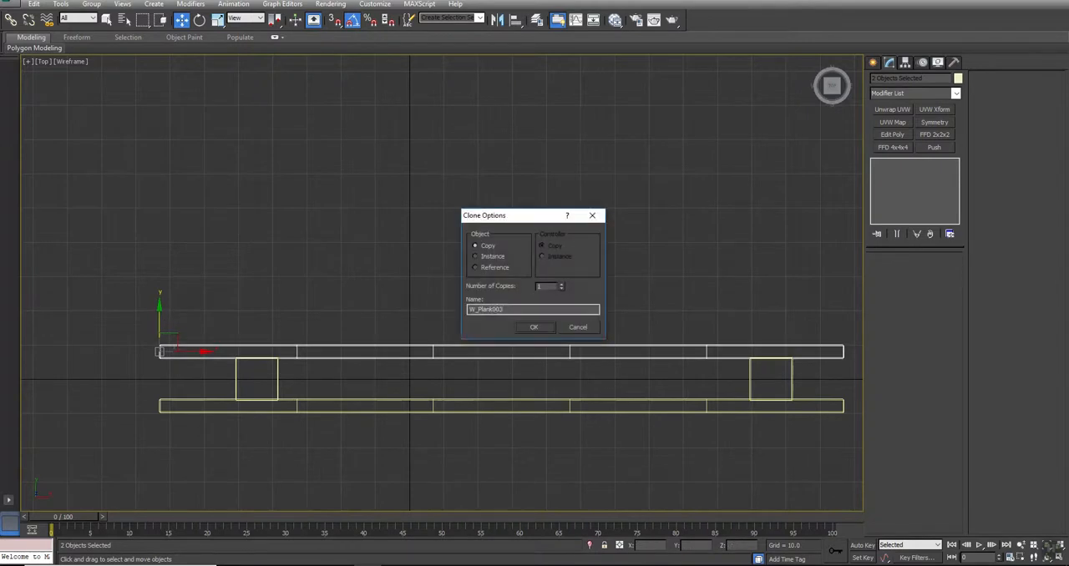
{"action": "left_click", "coordinate": [537, 327]}
- Rotate the two copied back planks about the vertical axis in the Top view
{"action": "key", "text": "e"}
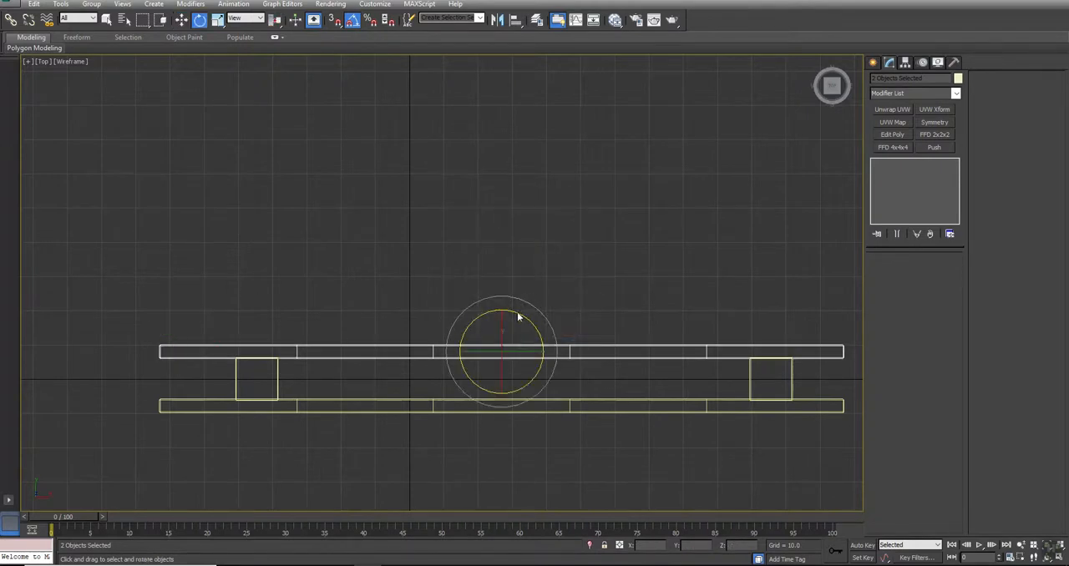
{"action": "left_click_drag", "start_coordinate": [520, 315], "coordinate": [624, 327]}
- Examine the rack in the Perspective view, checking the front and back planks and comparing the frame with the reference image
{"action": "key", "text": "alt+w"}
{"action": "middle_click", "coordinate": [603, 362]}
{"action": "key", "text": "alt+w"}
{"action": "middle_click_drag", "start_coordinate": [501, 333], "coordinate": [452, 378], "text": "alt"}
{"action": "key", "text": "e"}
{"action": "scroll", "coordinate": [418, 322], "scroll_direction": "up", "scroll_amount": 5}
{"action": "scroll", "coordinate": [481, 313], "scroll_direction": "up", "scroll_amount": 1}
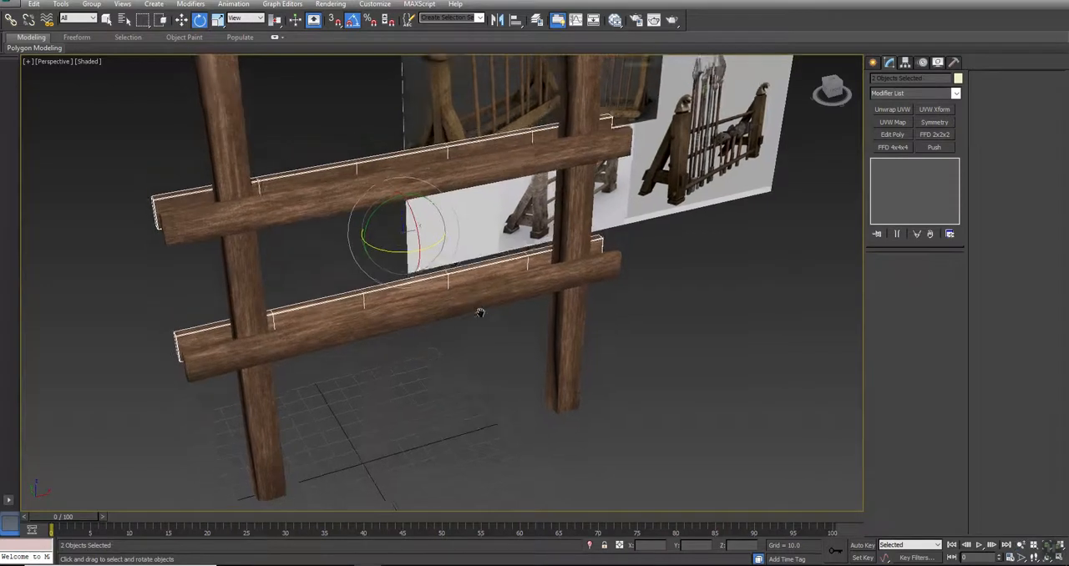
{"action": "scroll", "coordinate": [481, 313], "scroll_direction": "down", "scroll_amount": 3}
{"action": "middle_click_drag", "start_coordinate": [437, 337], "coordinate": [361, 333], "text": "alt"}
{"action": "left_click", "coordinate": [359, 268]}
{"action": "scroll", "coordinate": [359, 268], "scroll_direction": "down", "scroll_amount": 3}
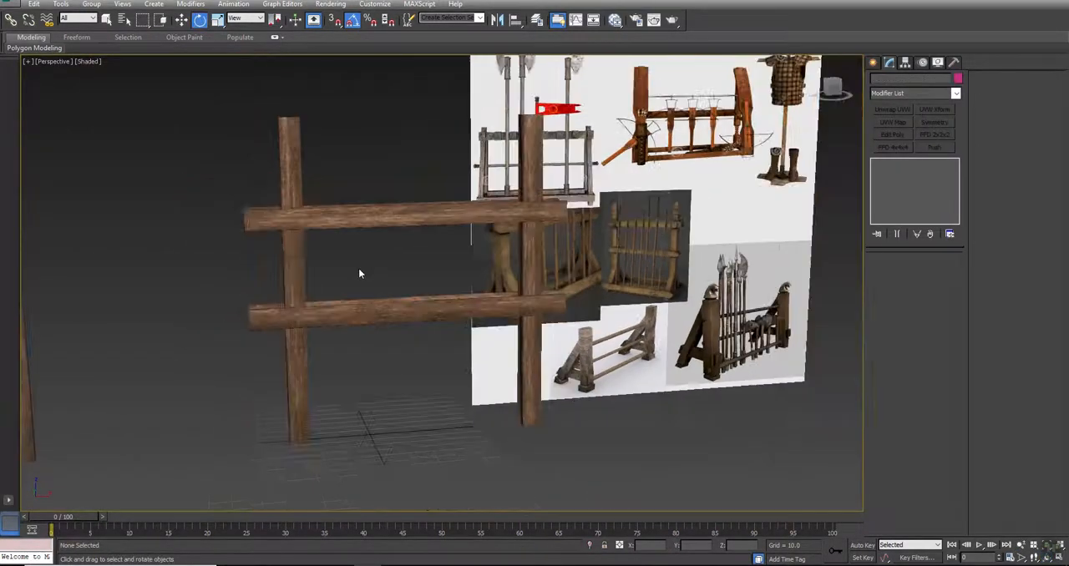
{"action": "scroll", "coordinate": [359, 273], "scroll_direction": "down", "scroll_amount": 4}
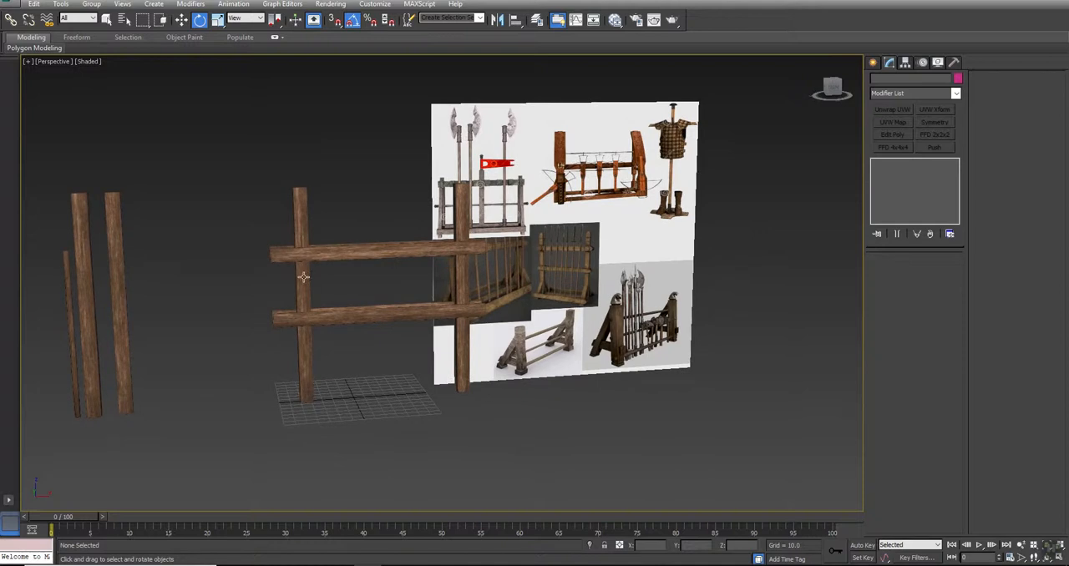
{"action": "left_click", "coordinate": [303, 276]}
{"action": "left_click", "coordinate": [79, 247]}
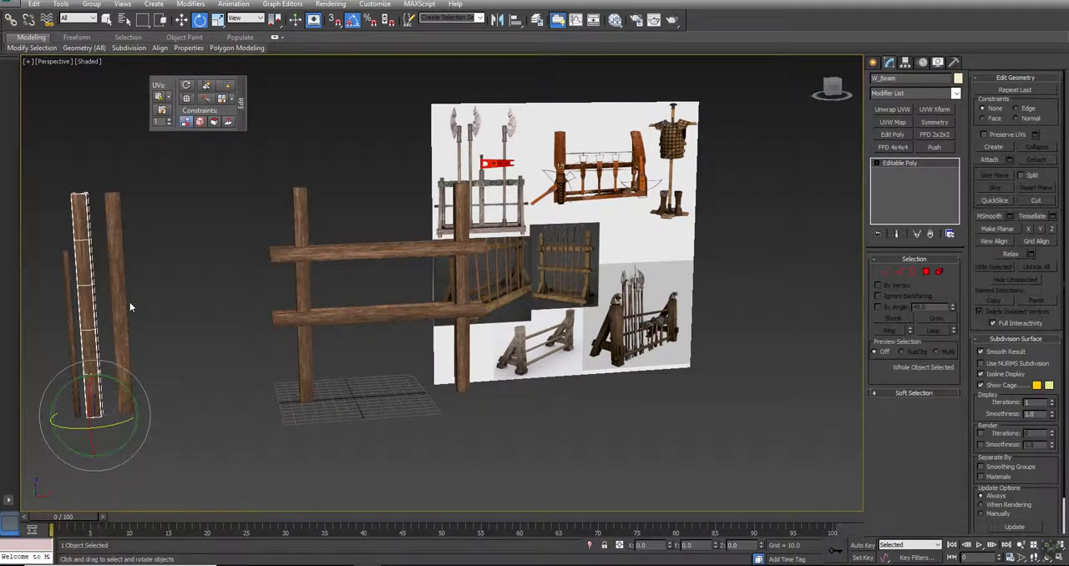
{"action": "key", "text": "alt+w"}
{"action": "scroll", "coordinate": [270, 187], "scroll_direction": "down", "scroll_amount": 6}
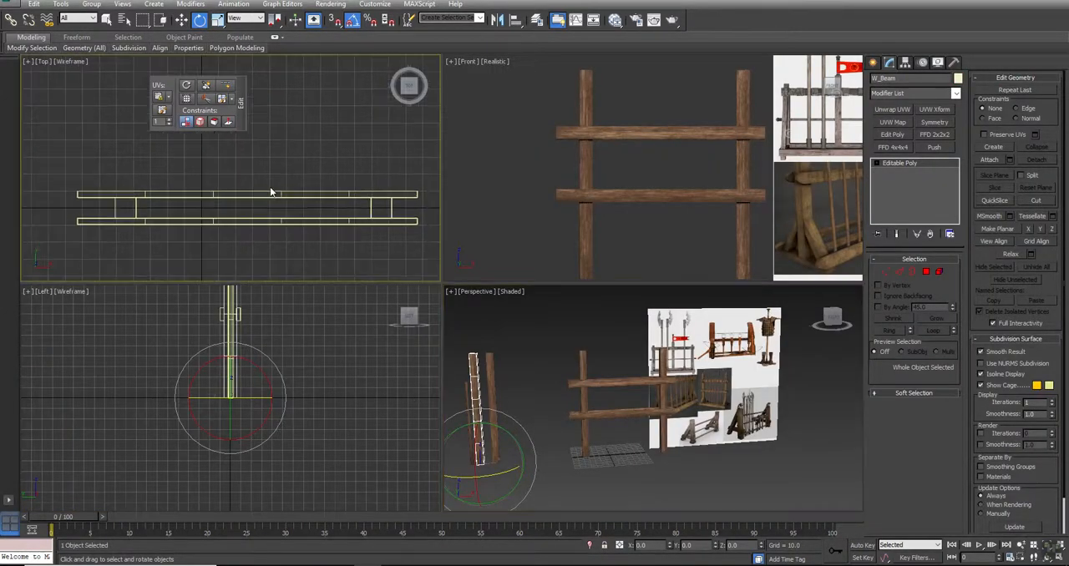
{"action": "middle_click_drag", "start_coordinate": [202, 212], "coordinate": [215, 219]}
{"action": "key", "text": "w"}
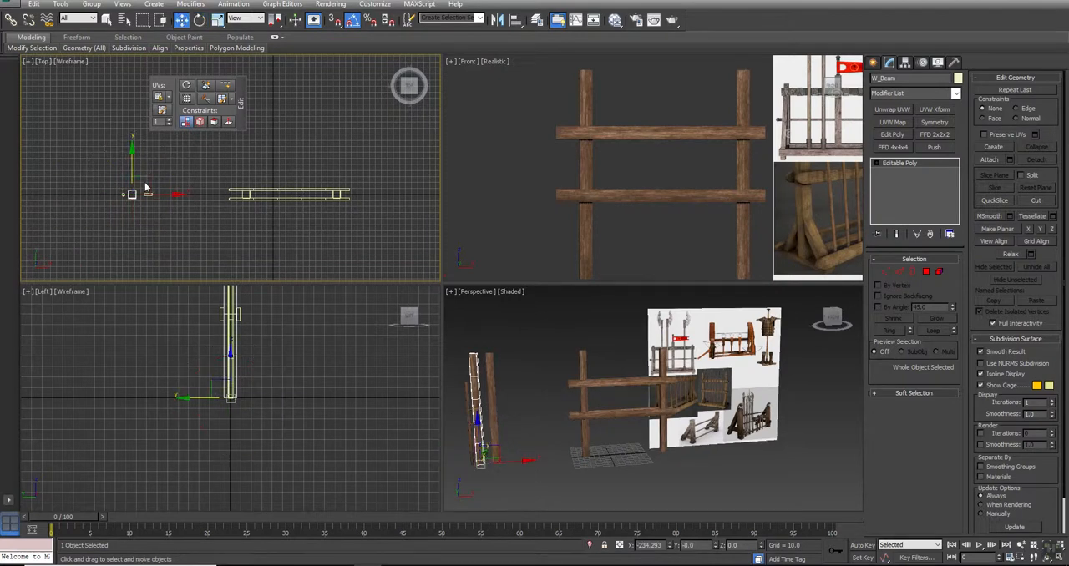
{"action": "mouse_move", "coordinate": [146, 188]}
{"action": "left_mouse_down", "text": "shift"}
{"action": "mouse_move", "coordinate": [288, 196]}
{"action": "mouse_move", "coordinate": [261, 199]}
{"action": "left_mouse_up", "text": "shift"}
{"action": "left_click", "coordinate": [577, 330]}
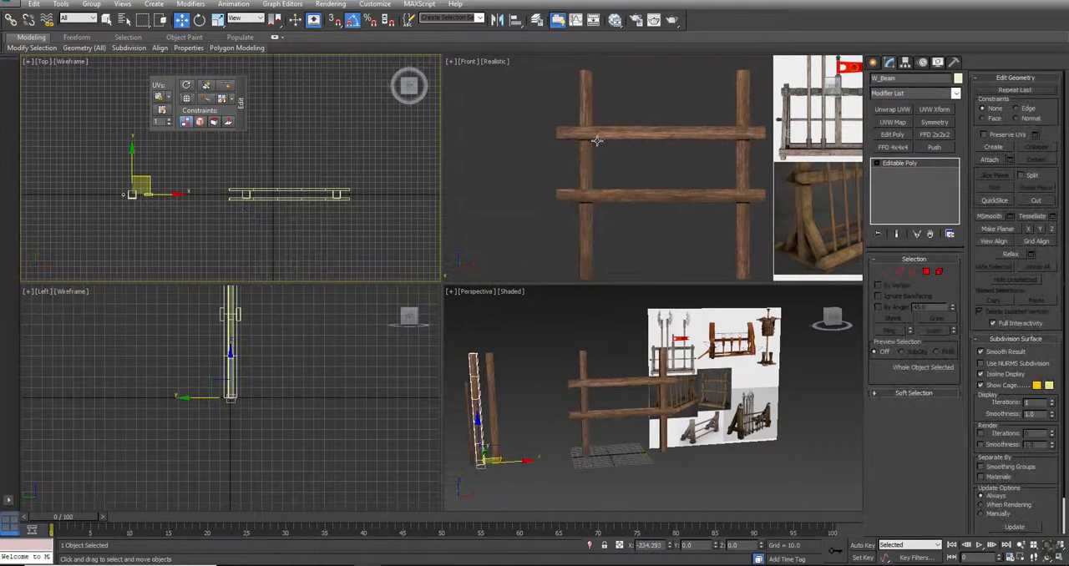
- Clone the W_Beam001 upright as one copy in the Left view, in front of the rack at about Y -37.8
{"action": "left_click", "coordinate": [588, 157]}
{"action": "middle_click_drag", "start_coordinate": [301, 422], "coordinate": [325, 432]}
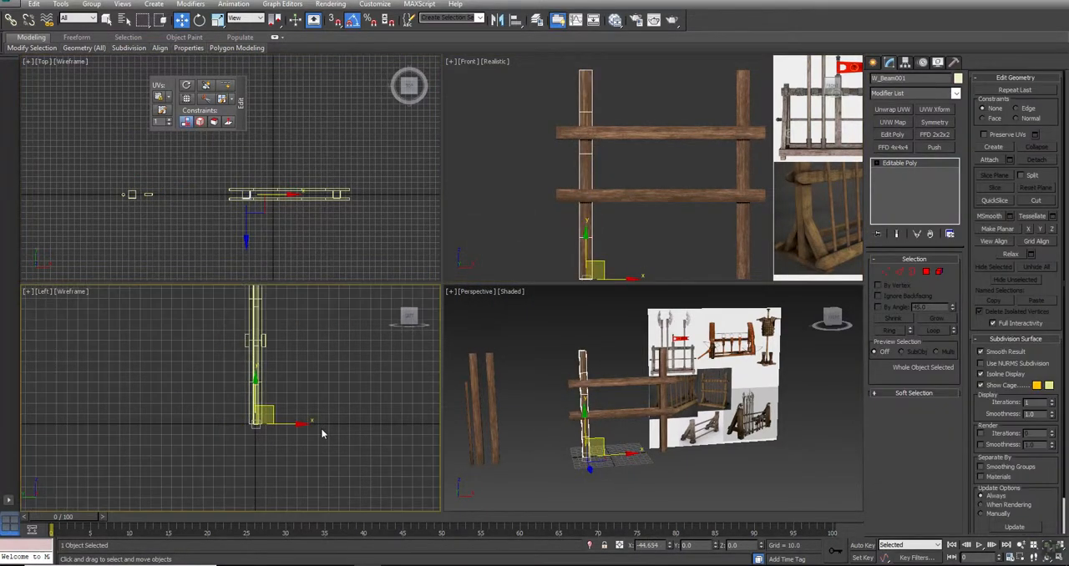
{"action": "left_click_drag", "start_coordinate": [303, 427], "coordinate": [343, 424], "text": "shift"}
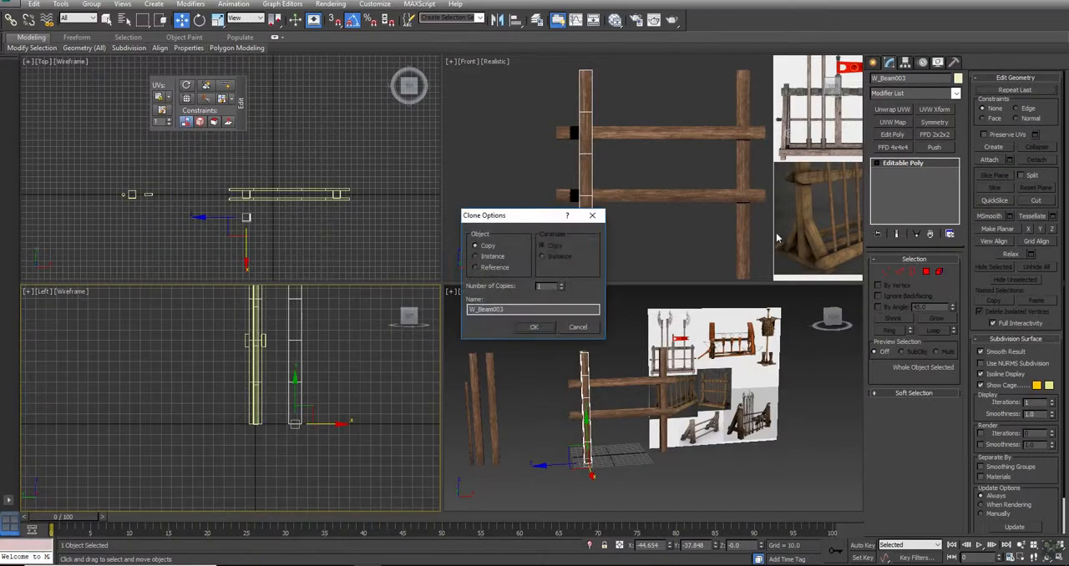
{"action": "left_click", "coordinate": [532, 328]}
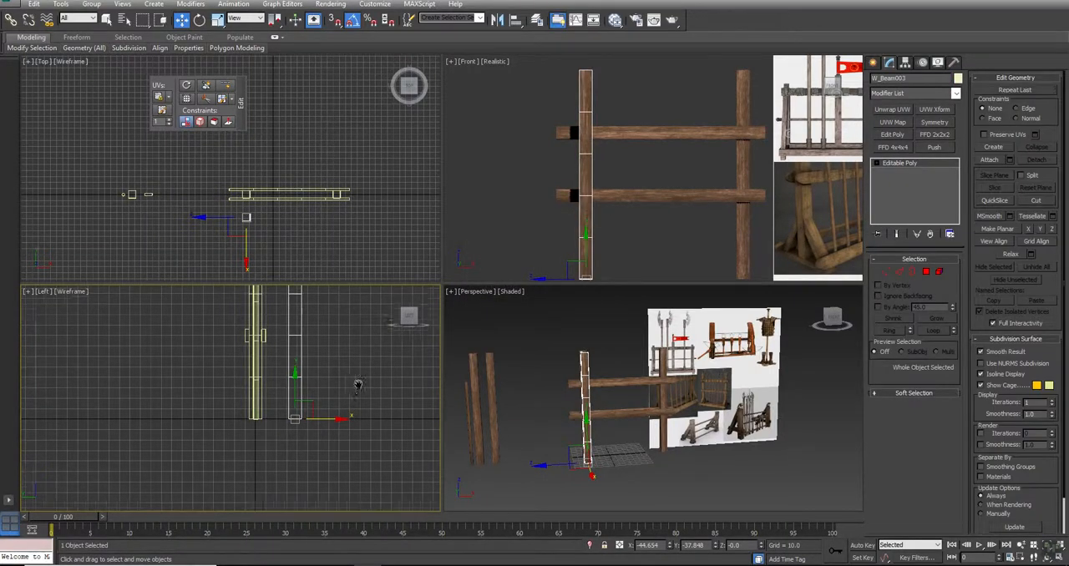
- Rotate the cloned beam to -35 degrees about X in the Left view so it leans diagonally across the upright
{"action": "key", "text": "alt+w"}
{"action": "key", "text": "e"}
{"action": "left_click_drag", "start_coordinate": [623, 285], "coordinate": [599, 277]}
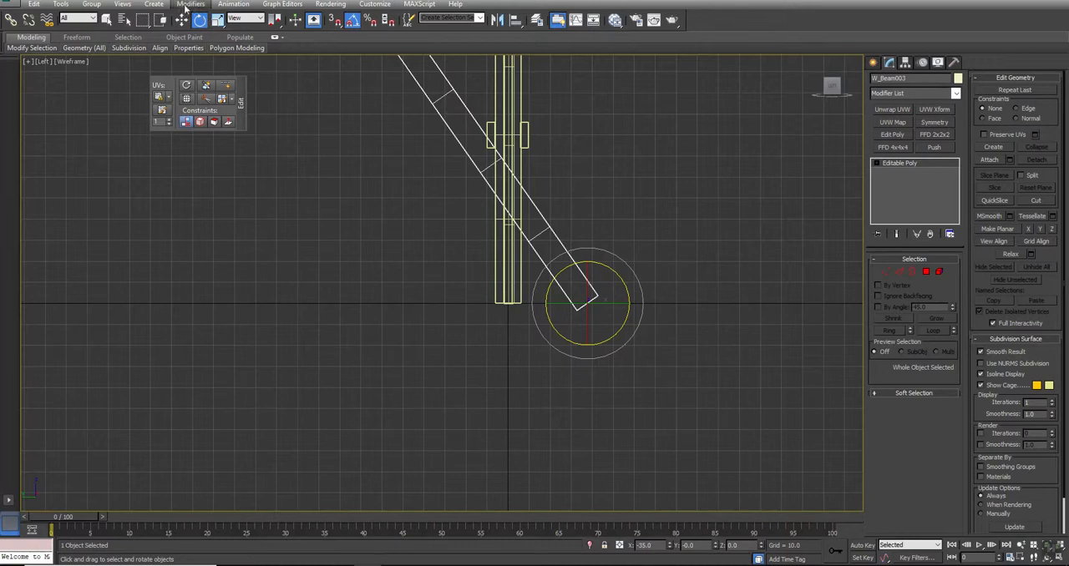
- Set the move reference coordinate system to Local and slide the tilted beam down along its own length below the ground line
{"action": "left_click", "coordinate": [182, 20]}
{"action": "left_click", "coordinate": [255, 20]}
{"action": "left_click", "coordinate": [246, 63]}
{"action": "left_click_drag", "start_coordinate": [566, 275], "coordinate": [644, 398]}
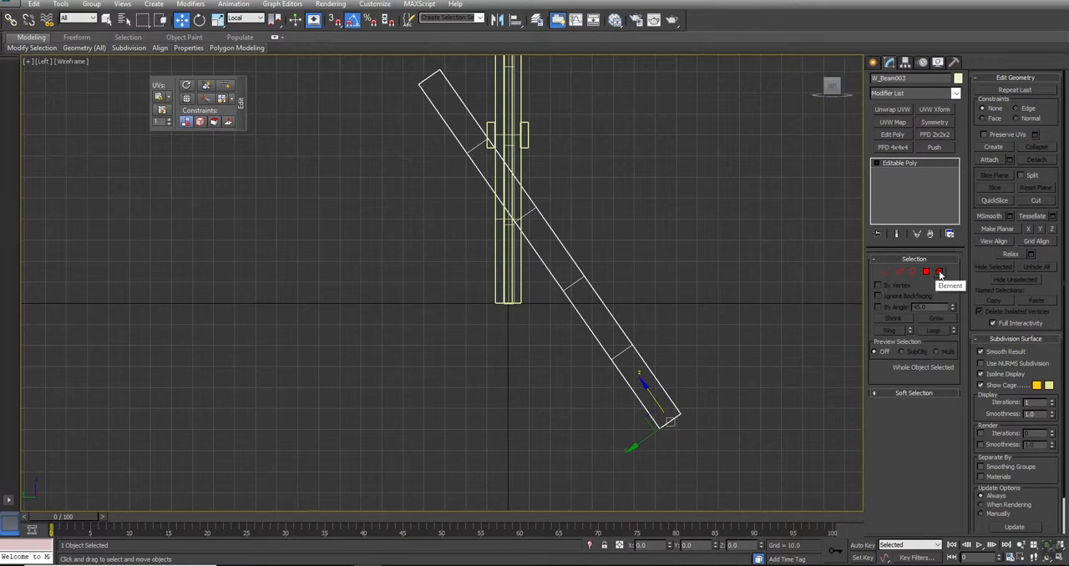
- Select the tilted beam's whole element and slice it with a horizontal slice plane placed at Z 0
{"action": "left_click", "coordinate": [940, 273]}
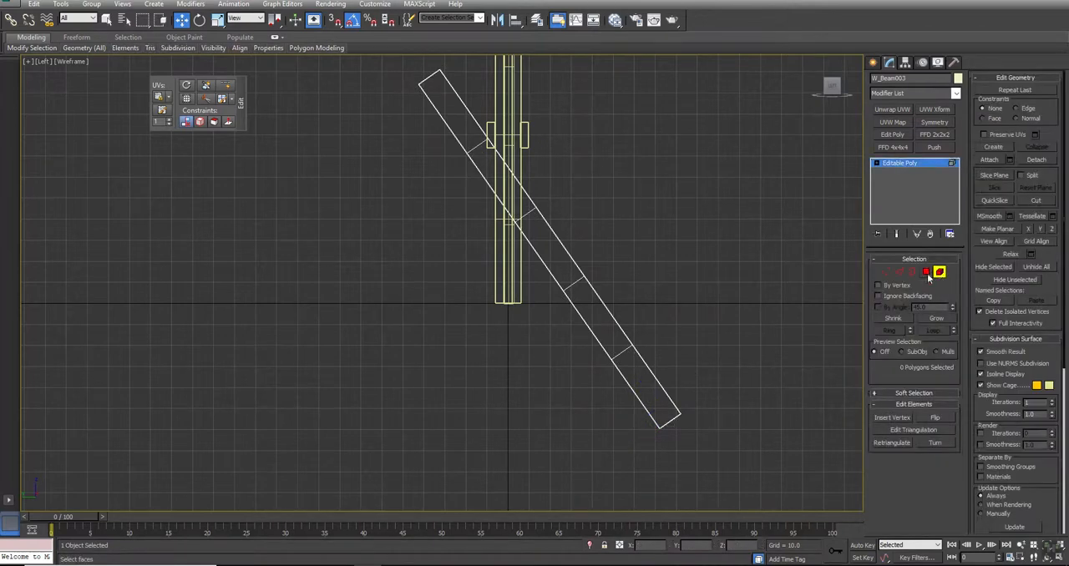
{"action": "left_click", "coordinate": [643, 368]}
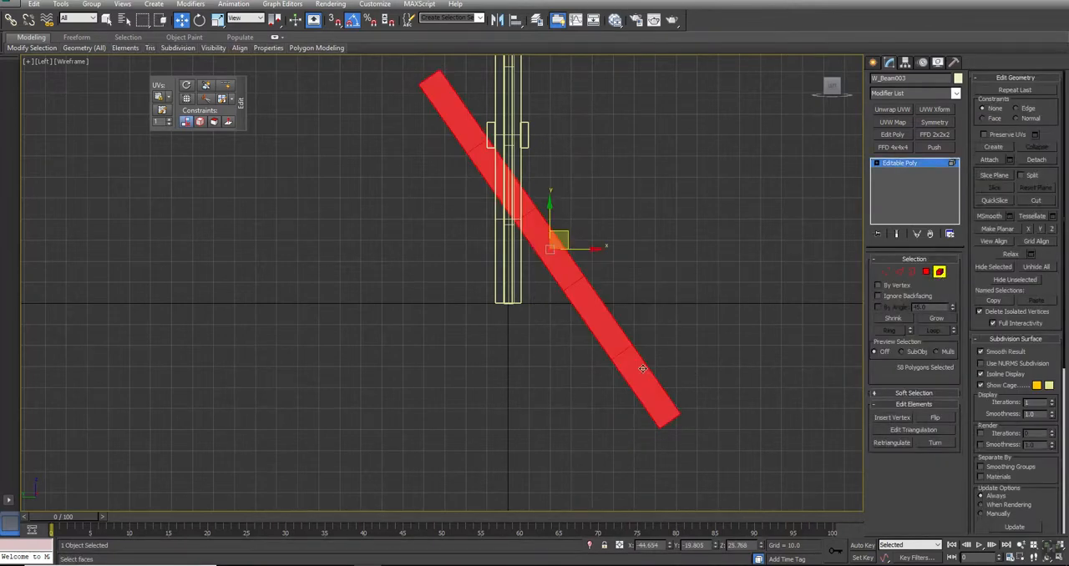
{"action": "left_click", "coordinate": [995, 176]}
{"action": "middle_click_drag", "start_coordinate": [632, 258], "coordinate": [614, 277]}
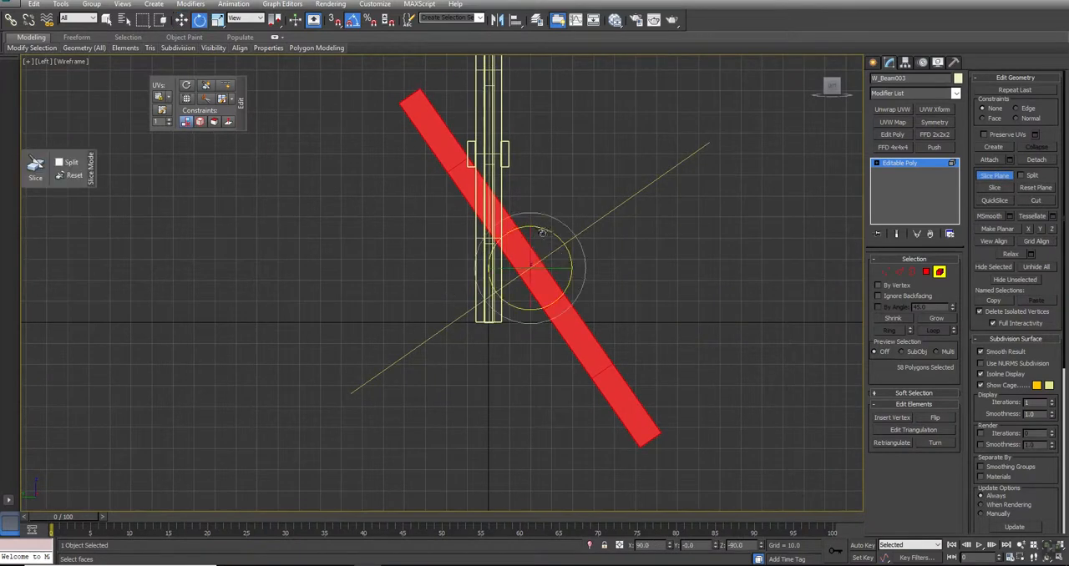
{"action": "left_click_drag", "start_coordinate": [545, 232], "coordinate": [562, 246]}
{"action": "key", "text": "w"}
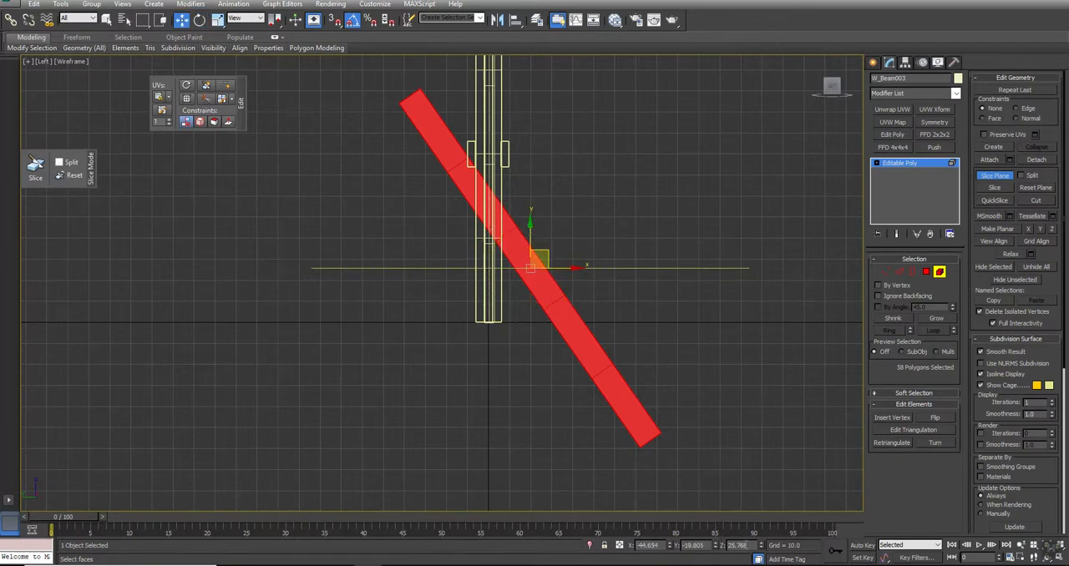
{"action": "type", "text": "0"}
{"action": "key", "text": "Return"}
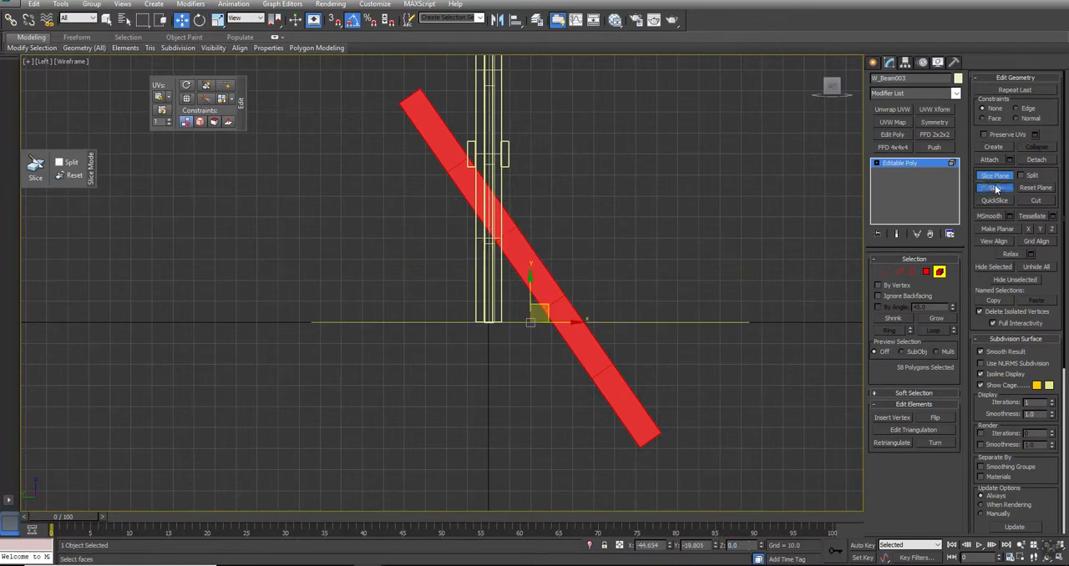
{"action": "left_click", "coordinate": [995, 175]}
- Delete the tilted beam's polygons below the slice at ground level
{"action": "left_click", "coordinate": [927, 272]}
{"action": "left_click_drag", "start_coordinate": [728, 482], "coordinate": [449, 342]}
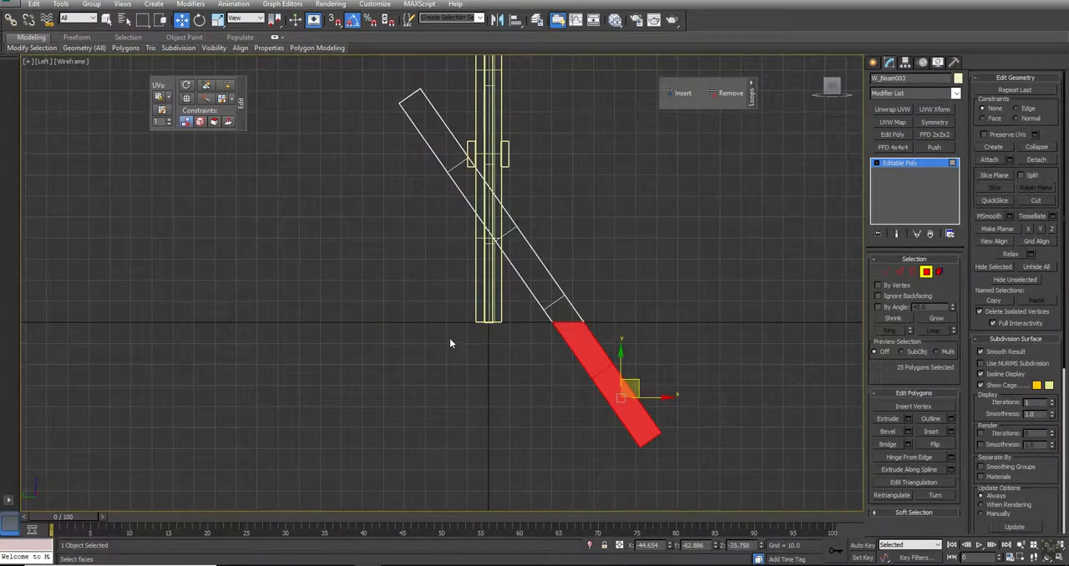
{"action": "left_click", "coordinate": [450, 342]}
- Remove the middle edge loop that crosses the tilted beam next to the upright
{"action": "scroll", "coordinate": [523, 274], "scroll_direction": "up", "scroll_amount": 6}
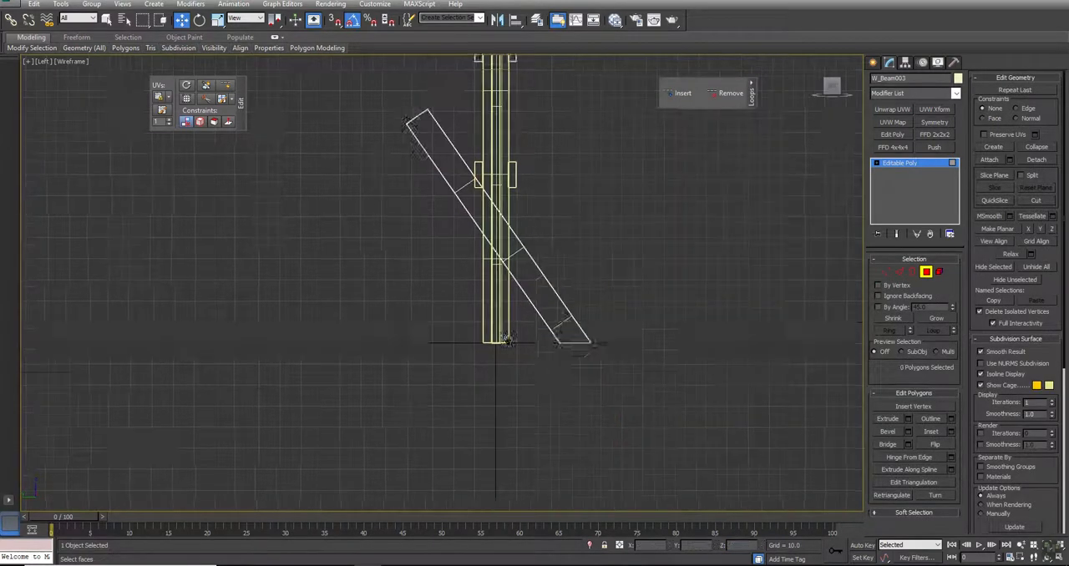
{"action": "left_click", "coordinate": [940, 272]}
{"action": "left_click_drag", "start_coordinate": [741, 298], "coordinate": [640, 404]}
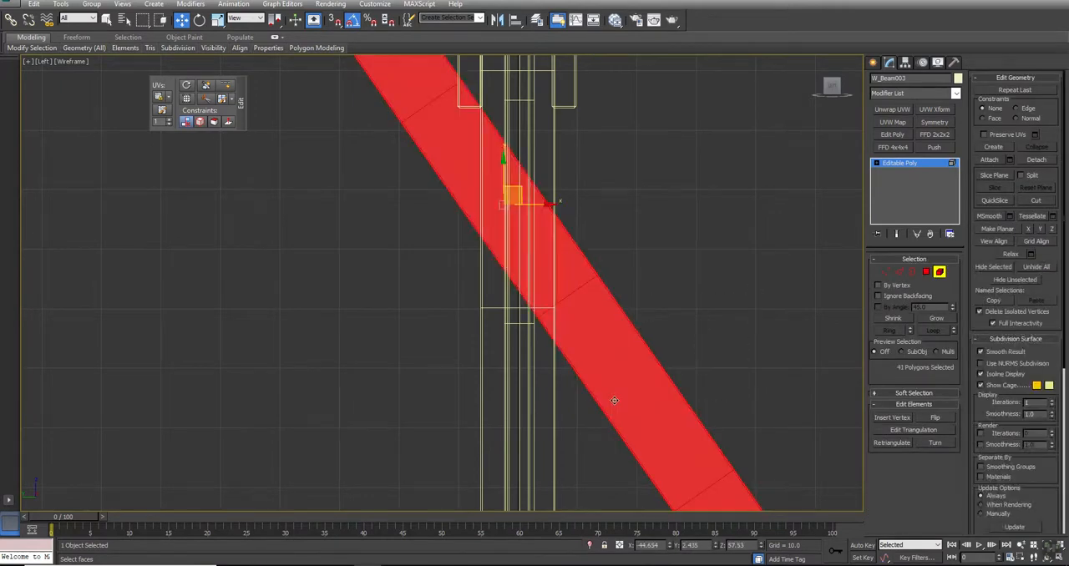
{"action": "key", "text": "2"}
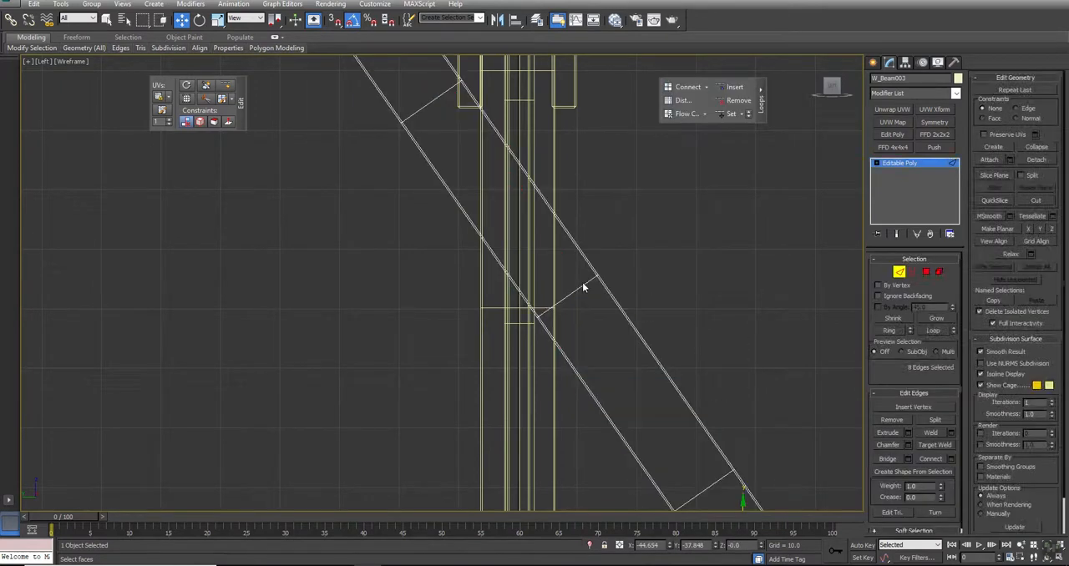
{"action": "left_click", "coordinate": [940, 273]}
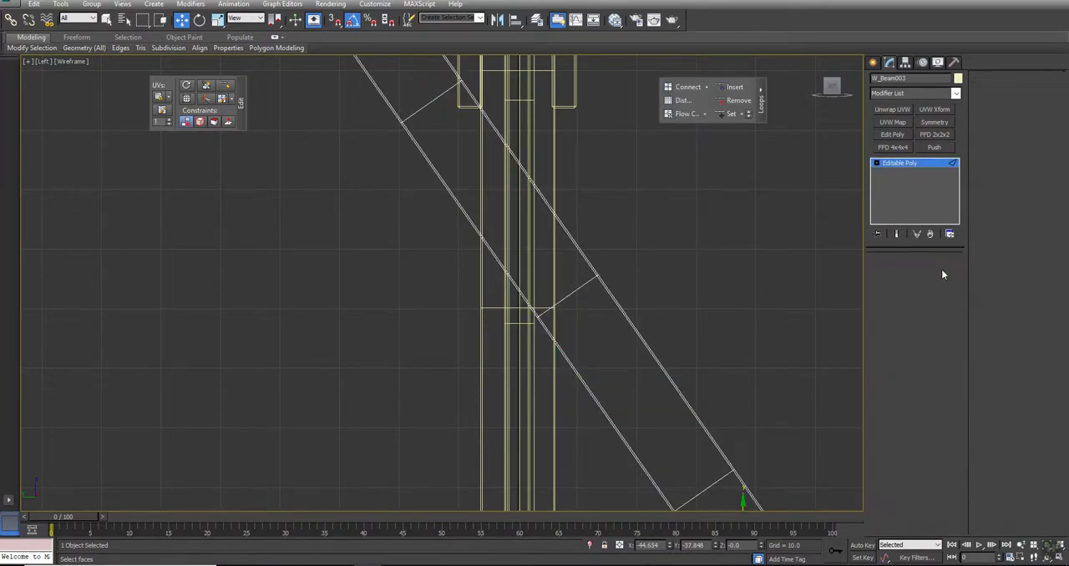
{"action": "left_click", "coordinate": [613, 266]}
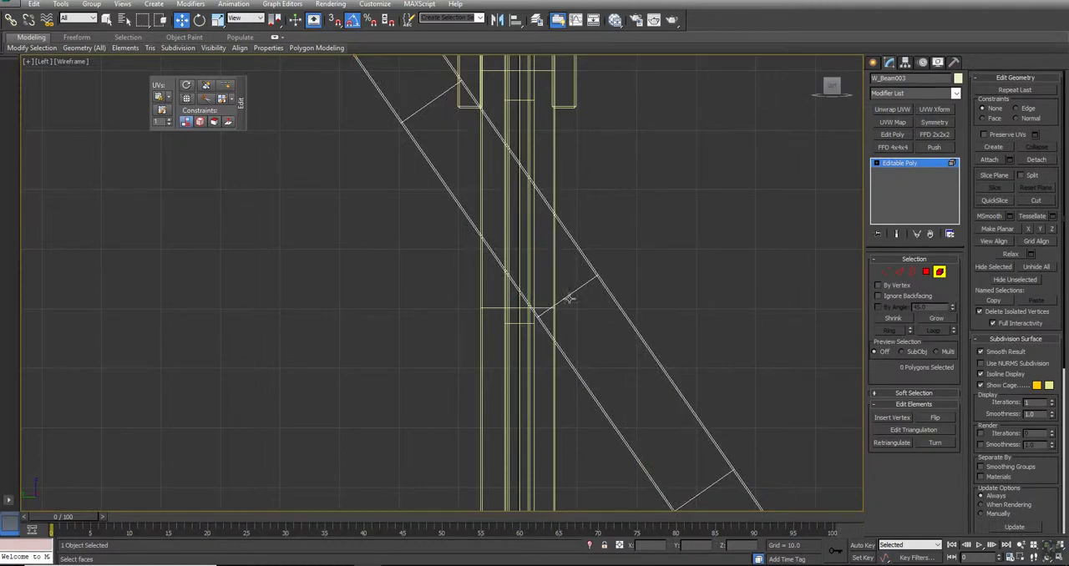
{"action": "key", "text": "2"}
{"action": "left_click", "coordinate": [567, 295]}
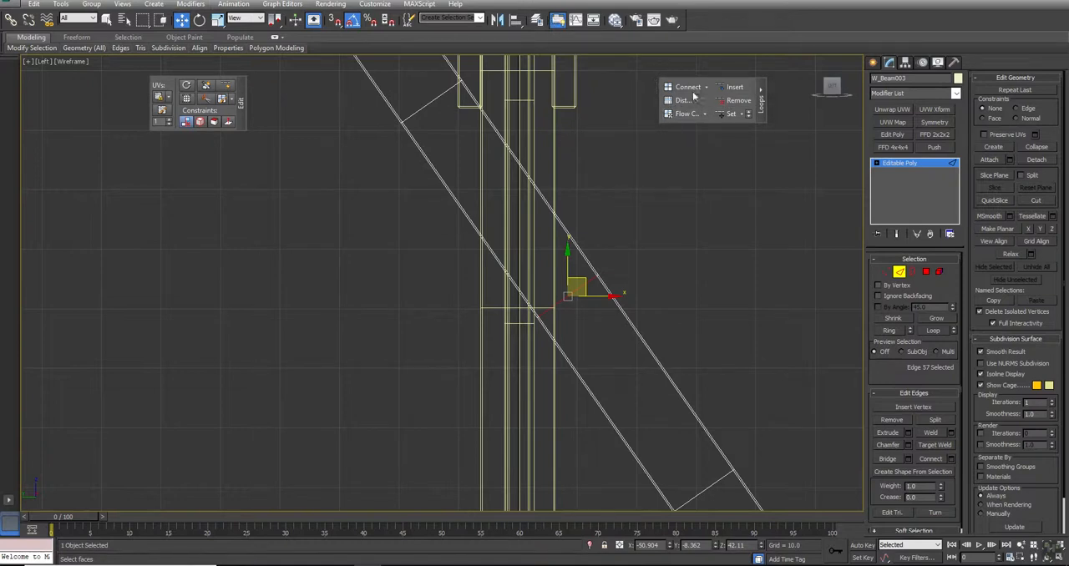
{"action": "left_click", "coordinate": [739, 100]}
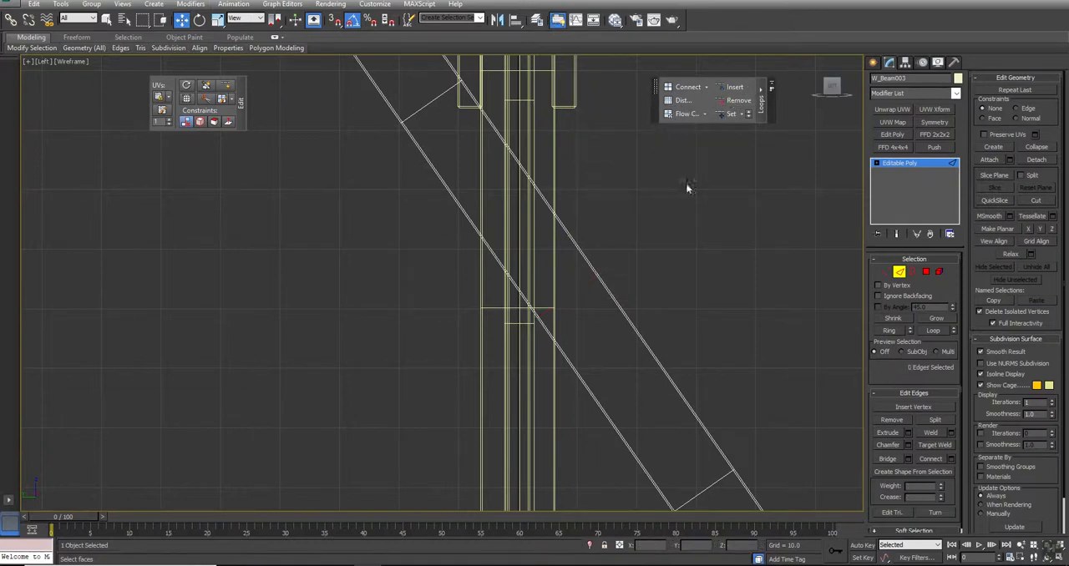
- Select the tilted beam's middle polygons and slice them with a vertical slice plane aligned to the upright's face on the brace side
{"action": "left_click", "coordinate": [926, 273]}
{"action": "left_click_drag", "start_coordinate": [687, 231], "coordinate": [349, 351]}
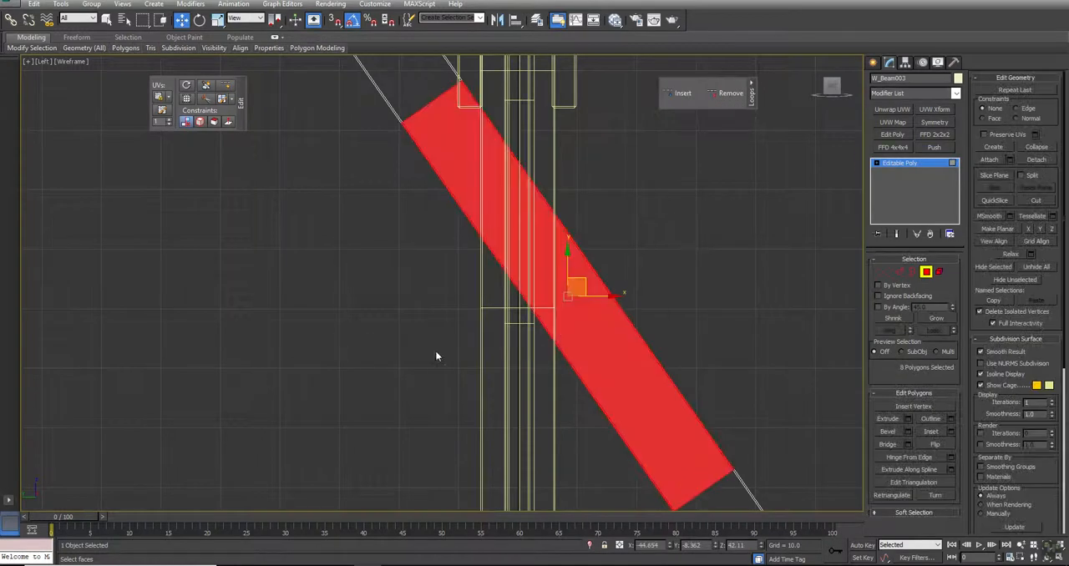
{"action": "left_click", "coordinate": [995, 176]}
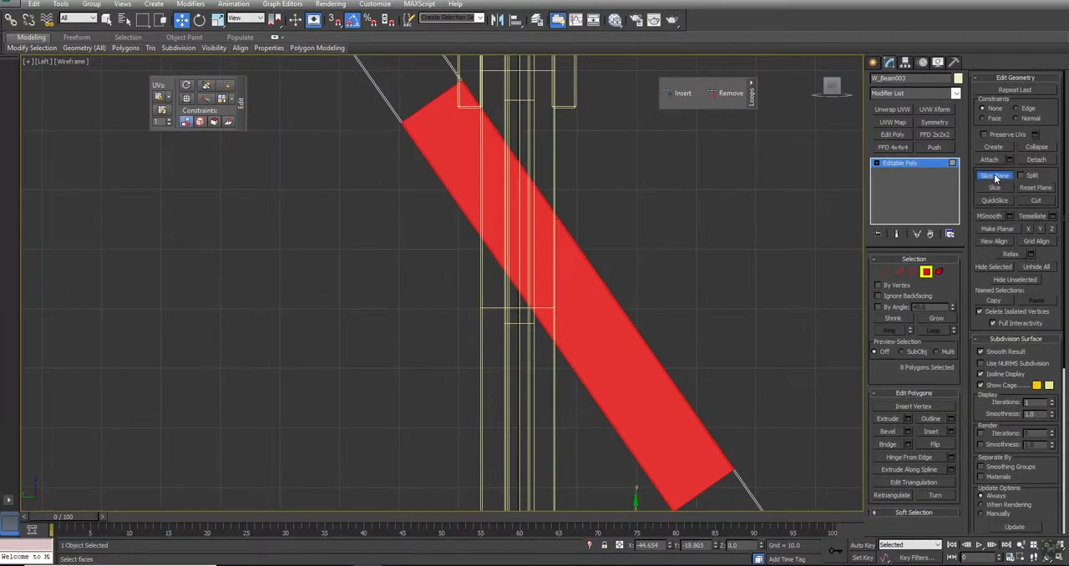
{"action": "scroll", "coordinate": [640, 289], "scroll_direction": "down", "scroll_amount": 4}
{"action": "left_click_drag", "start_coordinate": [599, 401], "coordinate": [568, 255]}
{"action": "scroll", "coordinate": [542, 248], "scroll_direction": "up", "scroll_amount": 5}
{"action": "key", "text": "e"}
{"action": "key", "text": "w"}
{"action": "left_click", "coordinate": [992, 189]}
{"action": "left_click", "coordinate": [994, 176]}
- Delete the beam section overlapping the upright and the detached upper piece, leaving only the lower diagonal brace
{"action": "scroll", "coordinate": [557, 393], "scroll_direction": "down", "scroll_amount": 4}
{"action": "left_click_drag", "start_coordinate": [594, 402], "coordinate": [490, 227], "text": "alt"}
{"action": "left_click", "coordinate": [565, 204]}
{"action": "key", "text": "z"}
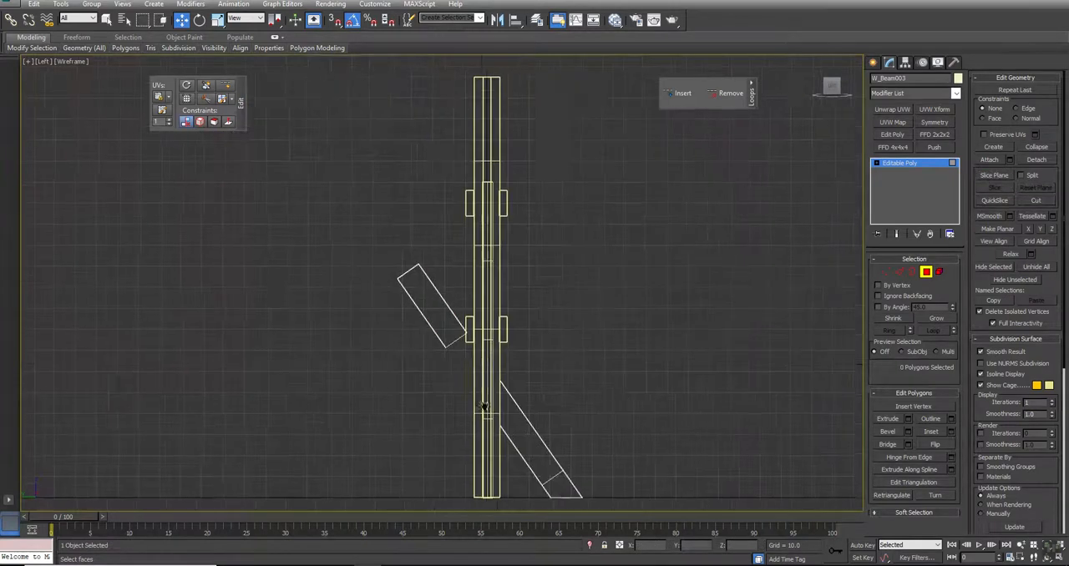
{"action": "left_click", "coordinate": [939, 272]}
{"action": "left_click", "coordinate": [457, 344]}
{"action": "key", "text": "Delete"}
- Examine in Perspective with edged faces how the trimmed brace meets the upright and the ground
{"action": "middle_click_drag", "start_coordinate": [649, 432], "coordinate": [595, 325]}
{"action": "key", "text": "alt+w"}
{"action": "middle_click_drag", "start_coordinate": [594, 384], "coordinate": [592, 370]}
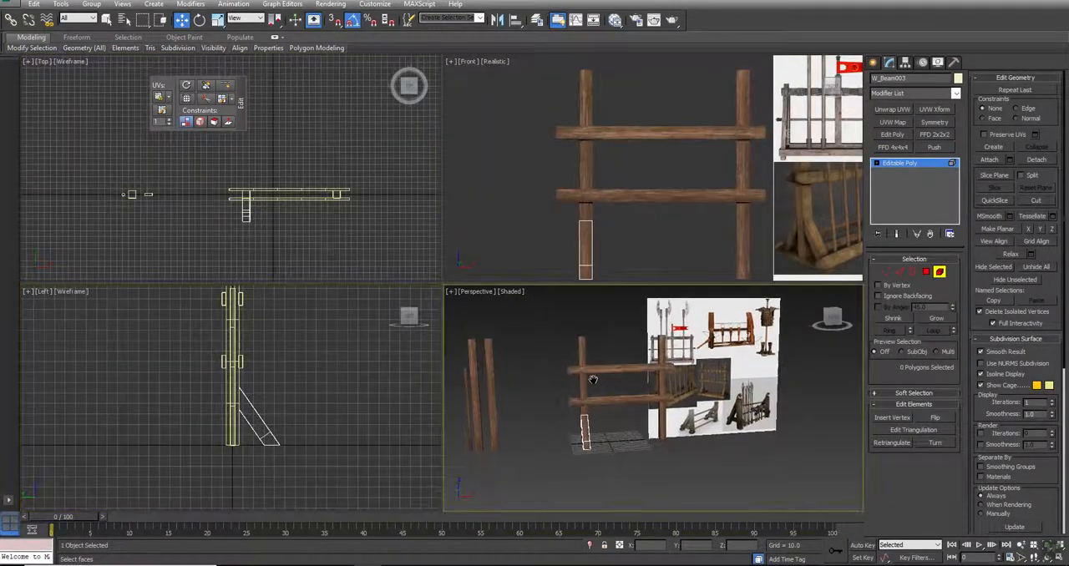
{"action": "key", "text": "alt+w"}
{"action": "key", "text": "ctrl+r"}
{"action": "left_click_drag", "start_coordinate": [517, 360], "coordinate": [423, 321]}
{"action": "middle_click_drag", "start_coordinate": [424, 322], "coordinate": [380, 322], "text": "alt"}
{"action": "scroll", "coordinate": [294, 326], "scroll_direction": "up", "scroll_amount": 5}
{"action": "scroll", "coordinate": [354, 402], "scroll_direction": "up", "scroll_amount": 4}
{"action": "mouse_move", "coordinate": [355, 402]}
{"action": "middle_mouse_down"}
{"action": "mouse_move", "coordinate": [492, 252]}
{"action": "mouse_move", "coordinate": [432, 260]}
{"action": "mouse_move", "coordinate": [529, 262]}
{"action": "mouse_move", "coordinate": [396, 269]}
{"action": "middle_mouse_up"}
{"action": "key", "text": "F4"}
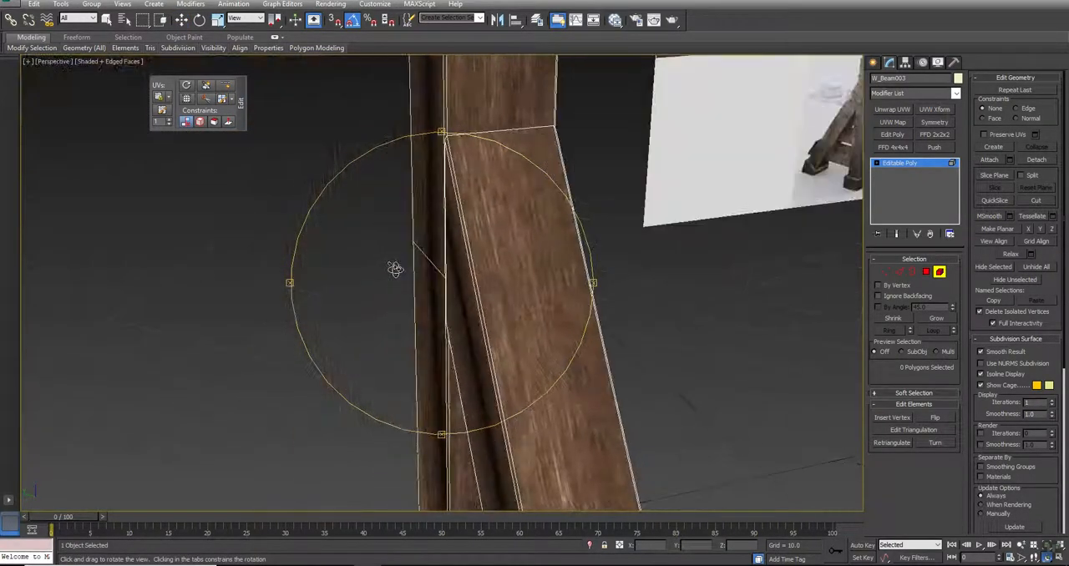
{"action": "scroll", "coordinate": [396, 270], "scroll_direction": "down", "scroll_amount": 3}
{"action": "middle_click_drag", "start_coordinate": [507, 358], "coordinate": [477, 170]}
- Try shrinking the brace element with a Push modifier at -0.06, and remove the modifier
{"action": "left_click", "coordinate": [477, 170]}
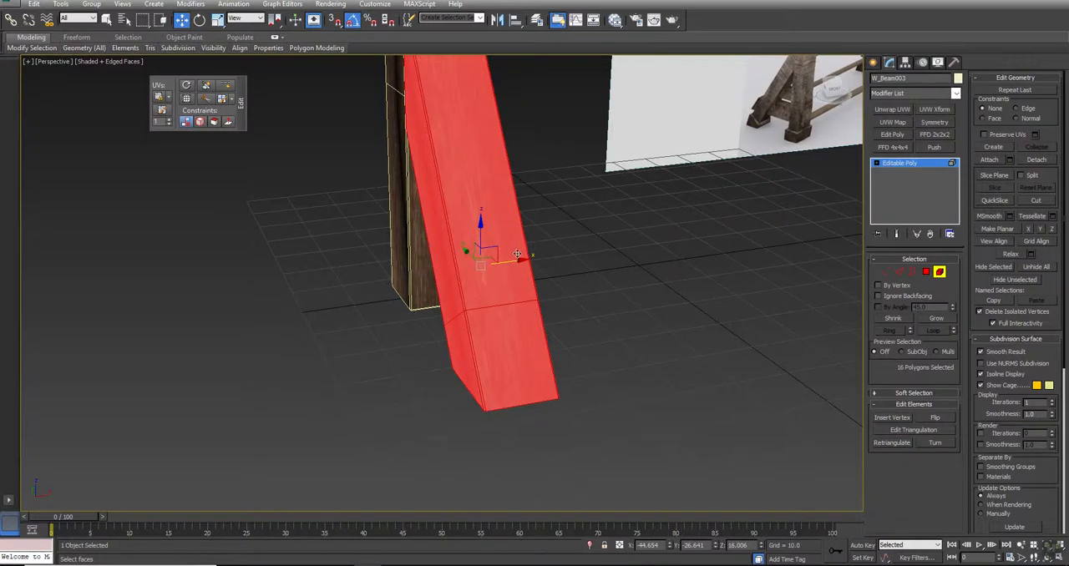
{"action": "left_click", "coordinate": [944, 145]}
{"action": "middle_click_drag", "start_coordinate": [625, 144], "coordinate": [670, 242]}
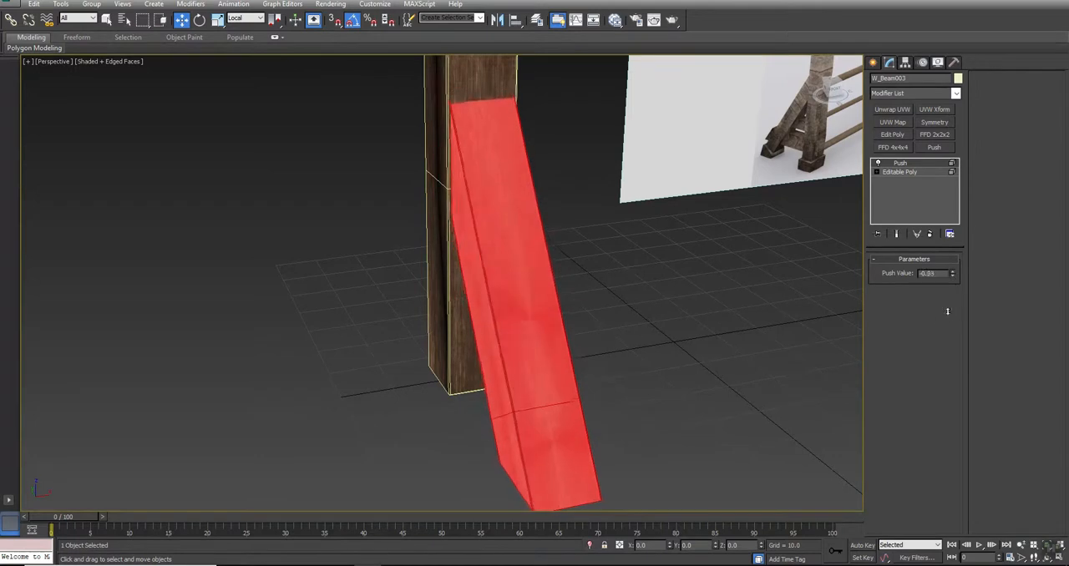
{"action": "mouse_move", "coordinate": [940, 274]}
{"action": "left_mouse_down"}
{"action": "mouse_move", "coordinate": [935, 296]}
{"action": "mouse_move", "coordinate": [937, 278]}
{"action": "left_mouse_up"}
{"action": "scroll", "coordinate": [518, 109], "scroll_direction": "up", "scroll_amount": 8}
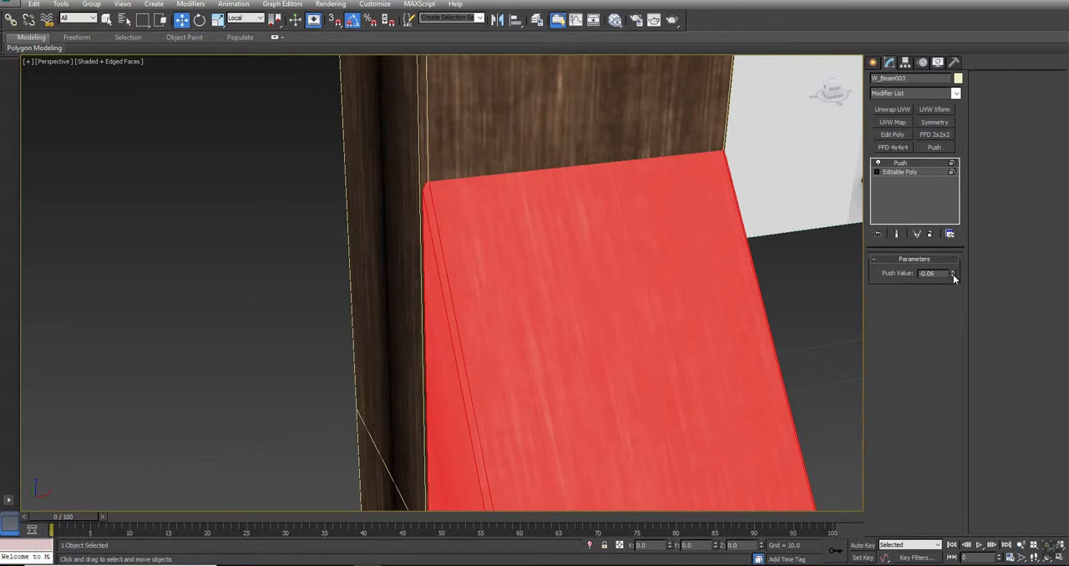
{"action": "left_click", "coordinate": [930, 235]}
{"action": "scroll", "coordinate": [459, 251], "scroll_direction": "down", "scroll_amount": 10}
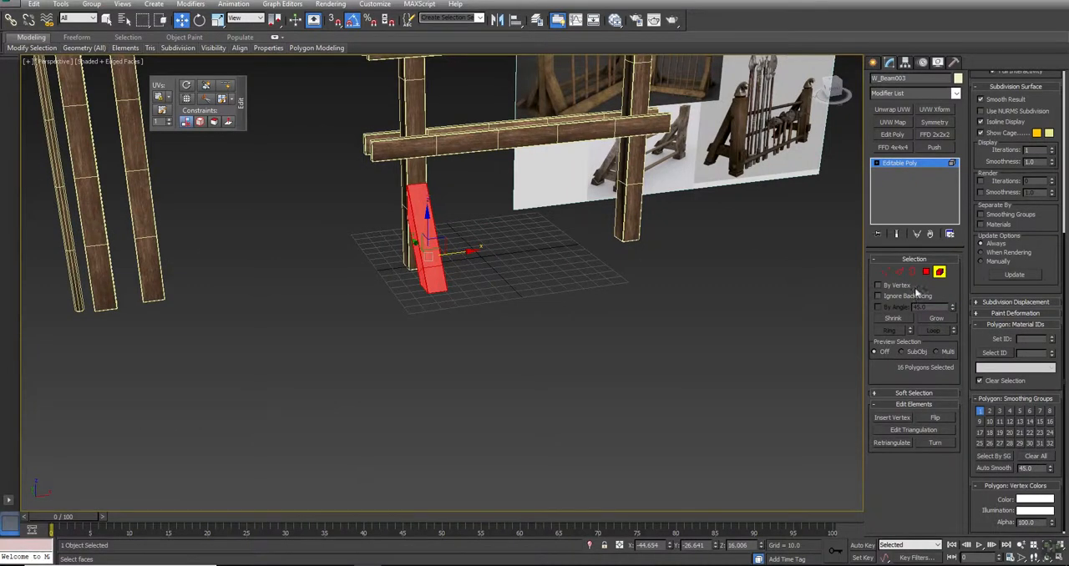
- In the Top view, move the vertices along the brace's left side inward about 0.37 along X
{"action": "key", "text": "alt+w"}
{"action": "middle_click_drag", "start_coordinate": [304, 215], "coordinate": [352, 204]}
{"action": "key", "text": "z"}
{"action": "key", "text": "alt+w"}
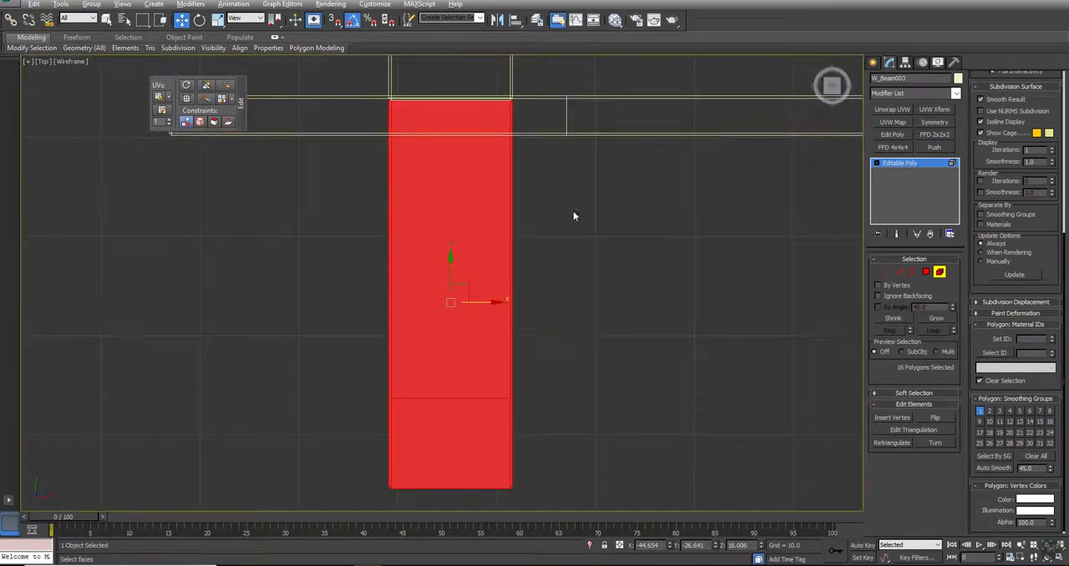
{"action": "key", "text": "ctrl+d"}
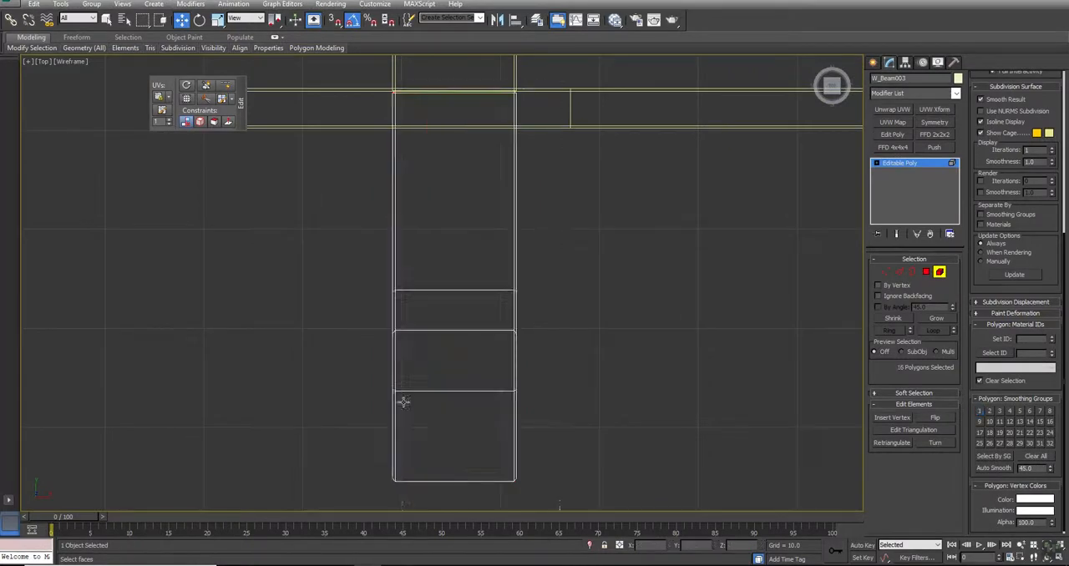
{"action": "key", "text": "1"}
{"action": "left_click_drag", "start_coordinate": [365, 75], "coordinate": [435, 495]}
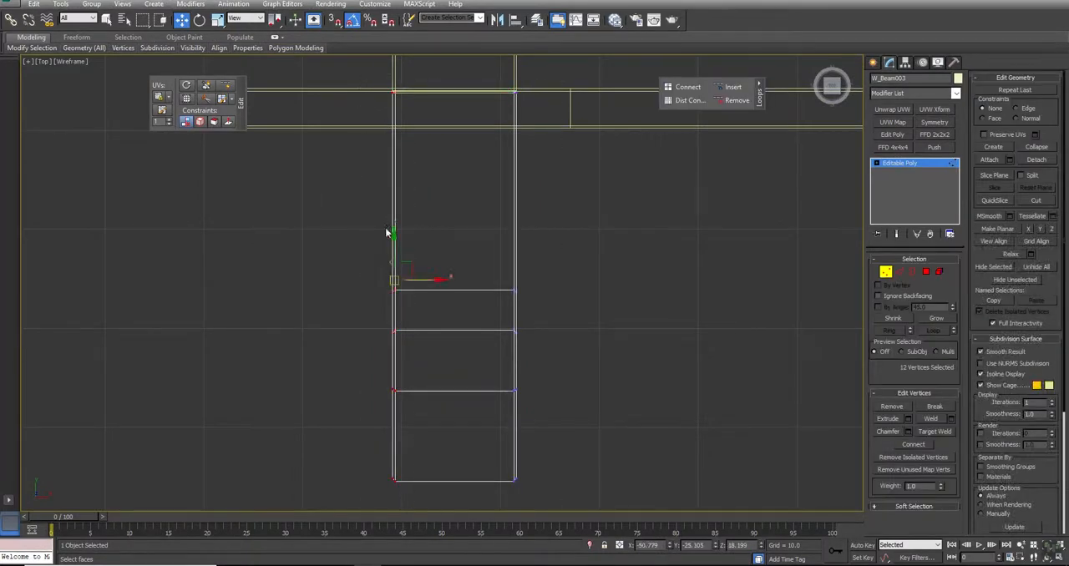
{"action": "scroll", "coordinate": [389, 232], "scroll_direction": "up", "scroll_amount": 2}
{"action": "middle_click_drag", "start_coordinate": [468, 199], "coordinate": [455, 318]}
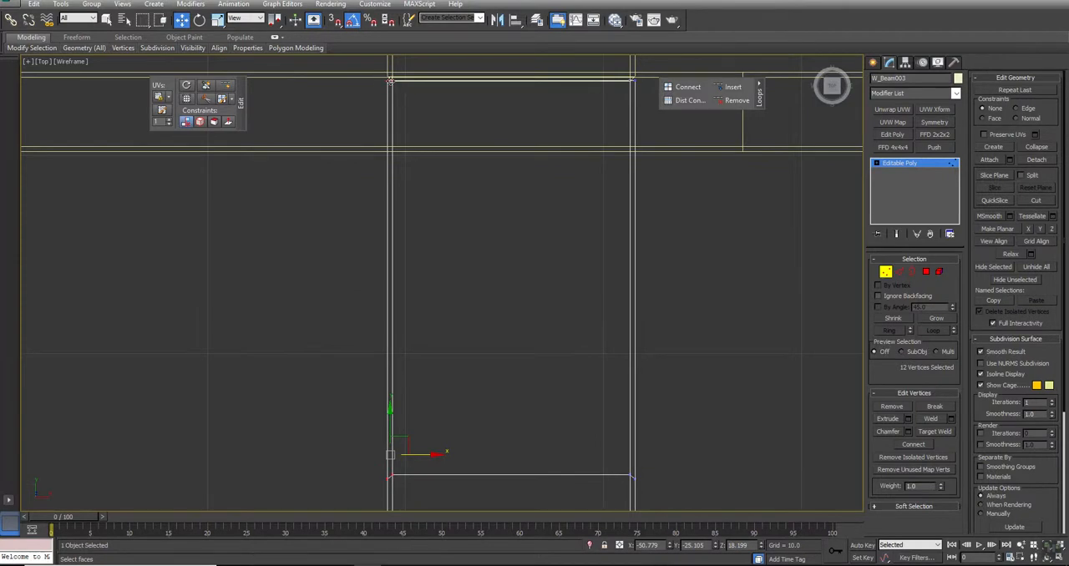
{"action": "left_click_drag", "start_coordinate": [413, 455], "coordinate": [421, 455]}
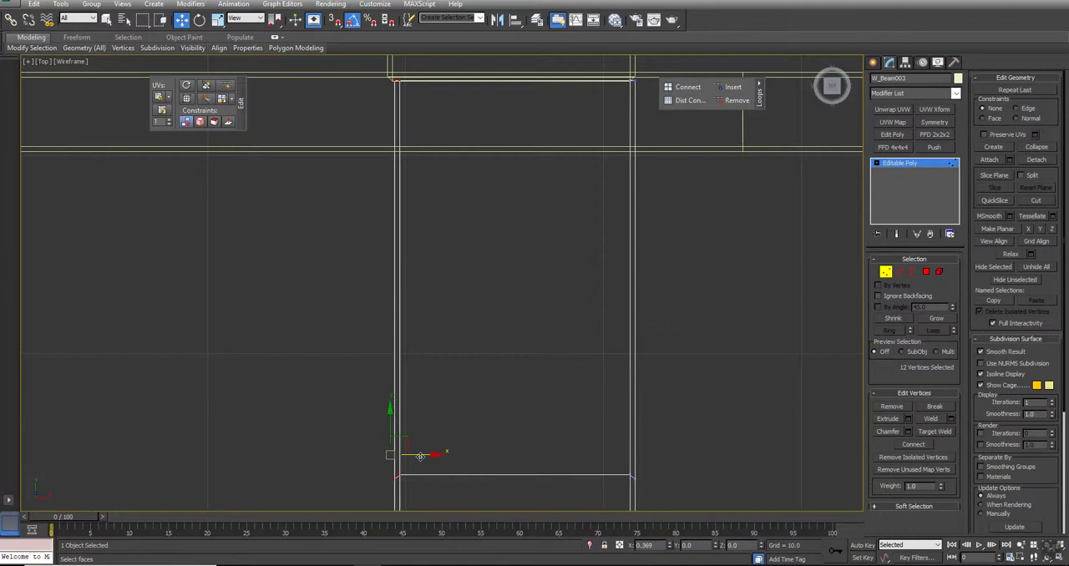
- Move the vertices along the brace's right side slightly inward along X to make it narrower than the upright, and deselect the brace
{"action": "scroll", "coordinate": [549, 311], "scroll_direction": "down", "scroll_amount": 5}
{"action": "left_click_drag", "start_coordinate": [540, 108], "coordinate": [611, 513]}
{"action": "scroll", "coordinate": [575, 325], "scroll_direction": "up", "scroll_amount": 7}
{"action": "middle_click_drag", "start_coordinate": [590, 290], "coordinate": [577, 378]}
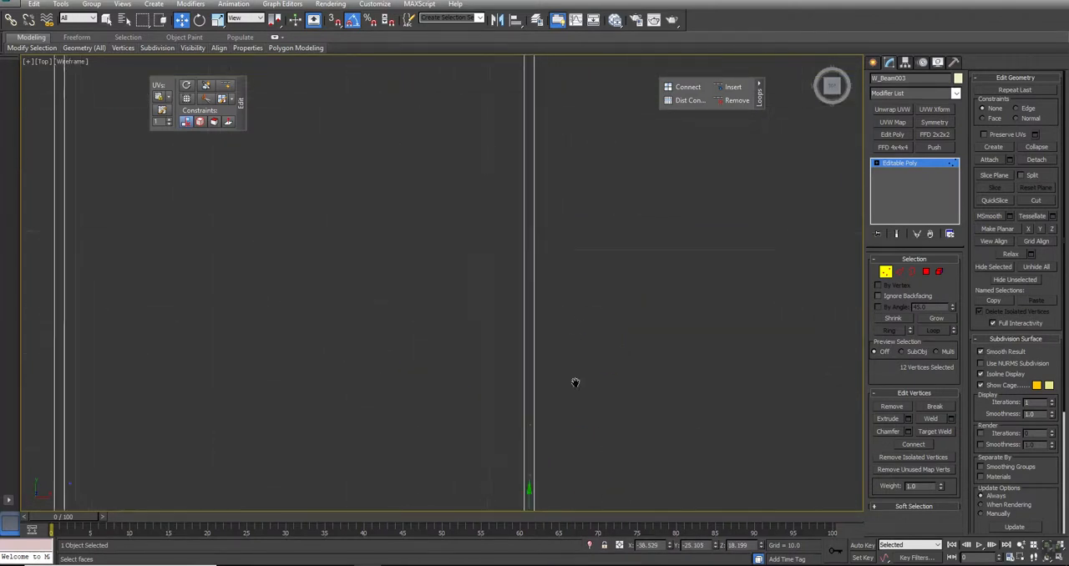
{"action": "scroll", "coordinate": [577, 378], "scroll_direction": "down", "scroll_amount": 5}
{"action": "left_click_drag", "start_coordinate": [576, 458], "coordinate": [568, 460]}
{"action": "left_click", "coordinate": [658, 342]}
{"action": "right_click", "coordinate": [654, 335]}
{"action": "left_click", "coordinate": [635, 322]}
{"action": "left_click", "coordinate": [663, 336]}
- Set the move reference coordinate system to View and clone the brace along X as a copy at the base of the other upright
{"action": "key", "text": "alt+w"}
{"action": "middle_click_drag", "start_coordinate": [672, 370], "coordinate": [497, 337]}
{"action": "key", "text": "alt+w"}
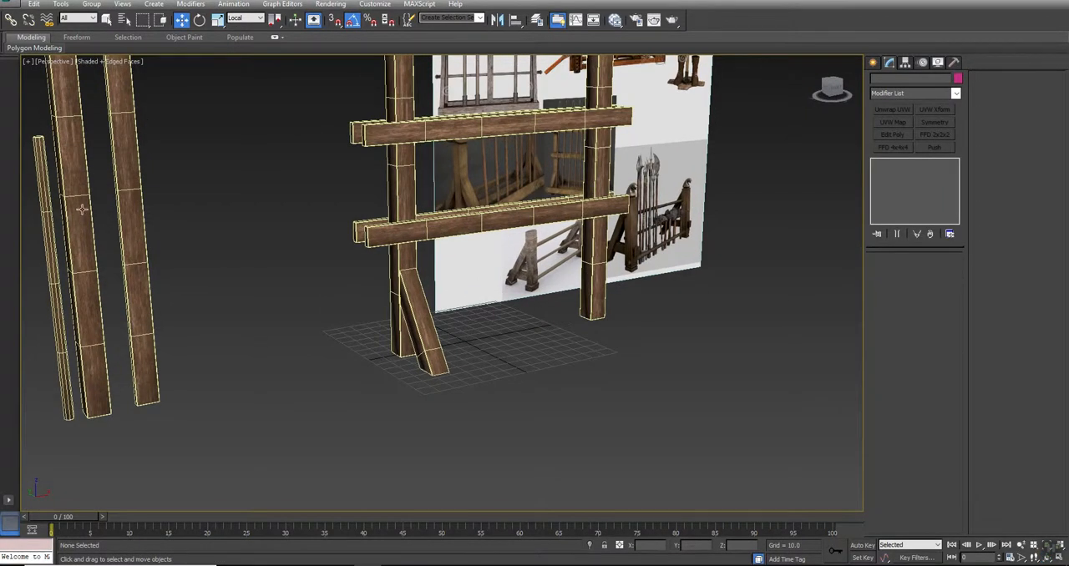
{"action": "left_click", "coordinate": [432, 330]}
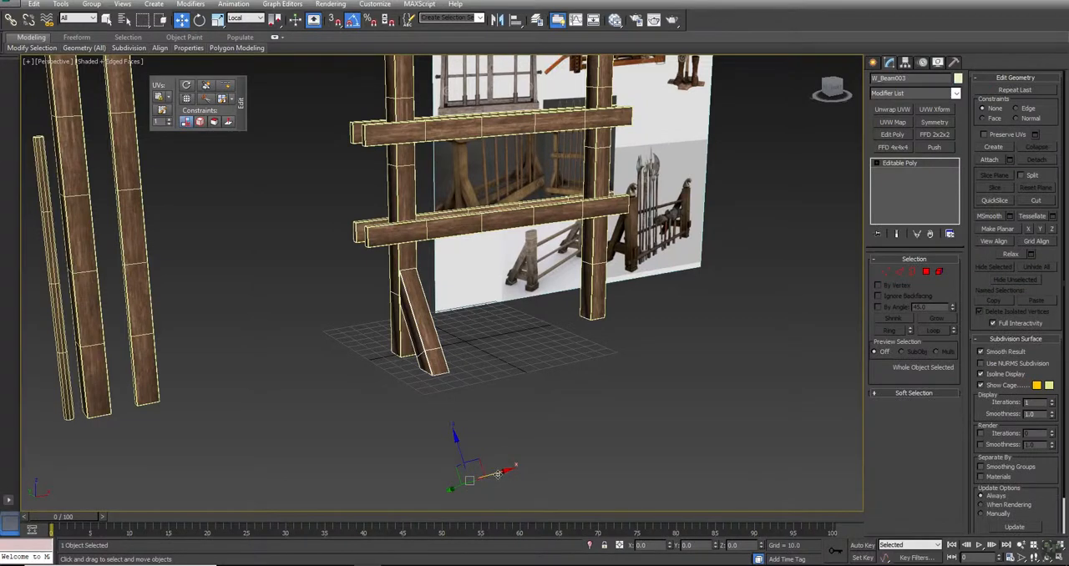
{"action": "left_click", "coordinate": [247, 18]}
{"action": "left_click", "coordinate": [242, 27]}
{"action": "left_click_drag", "start_coordinate": [494, 472], "coordinate": [687, 436], "text": "shift"}
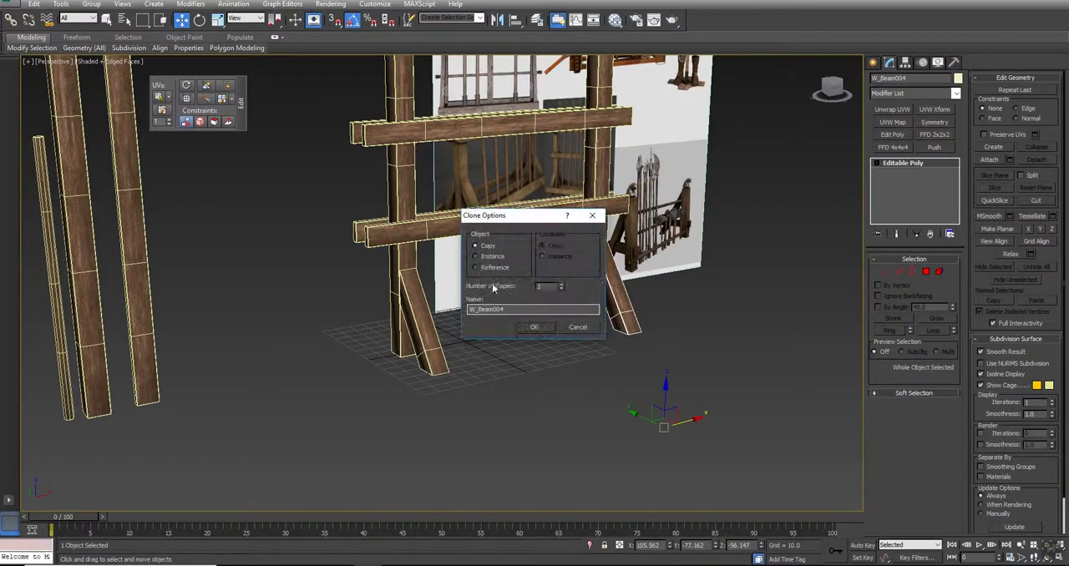
{"action": "left_click", "coordinate": [537, 328]}
- Nudge the cloned brace along X in the Top view to centre it on the second upright
{"action": "key", "text": "alt+w"}
{"action": "right_click", "coordinate": [301, 179]}
{"action": "key", "text": "alt+w"}
{"action": "scroll", "coordinate": [544, 277], "scroll_direction": "down", "scroll_amount": 3}
{"action": "scroll", "coordinate": [502, 241], "scroll_direction": "up", "scroll_amount": 5}
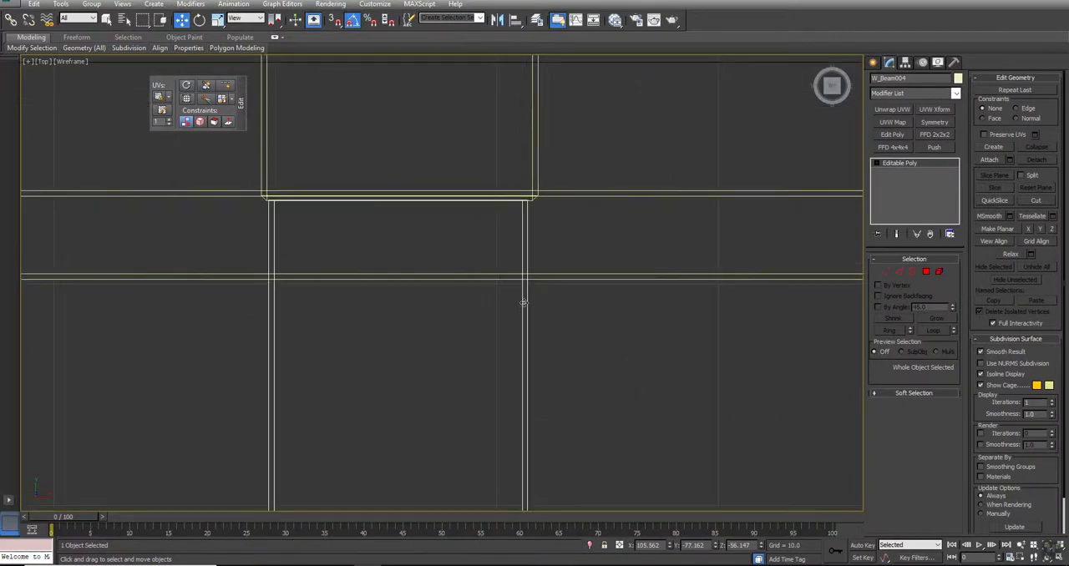
- Add an Unwrap UVW modifier to the cloned brace and show the Map #1 wood texture behind its UVs in the UV editor
{"action": "key", "text": "alt+w"}
{"action": "middle_click", "coordinate": [801, 424]}
{"action": "key", "text": "alt+w"}
{"action": "key", "text": "z"}
{"action": "middle_click_drag", "start_coordinate": [377, 301], "coordinate": [396, 309], "text": "alt"}
{"action": "key", "text": "w"}
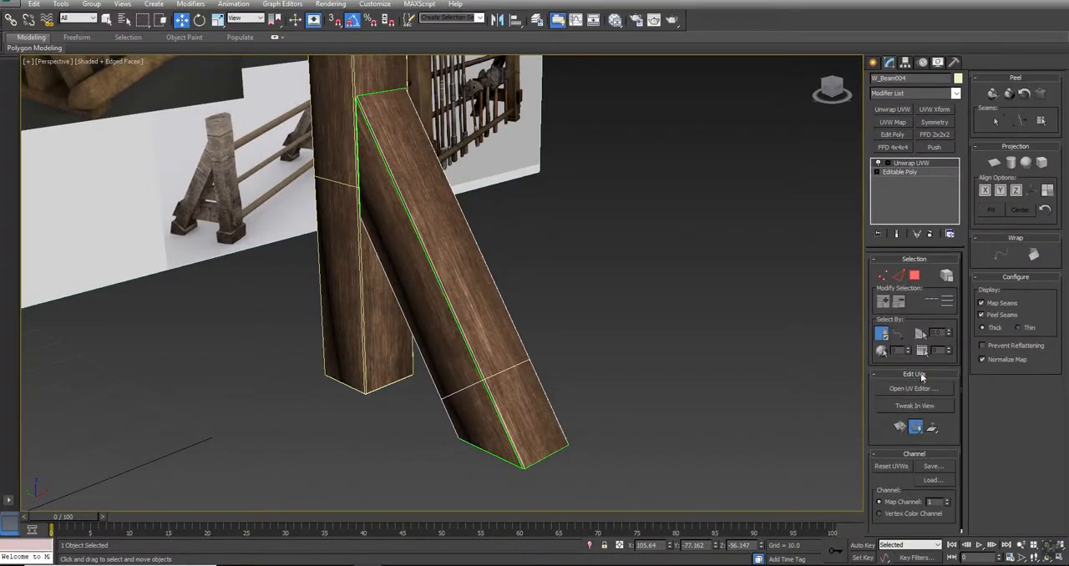
{"action": "left_click", "coordinate": [915, 389]}
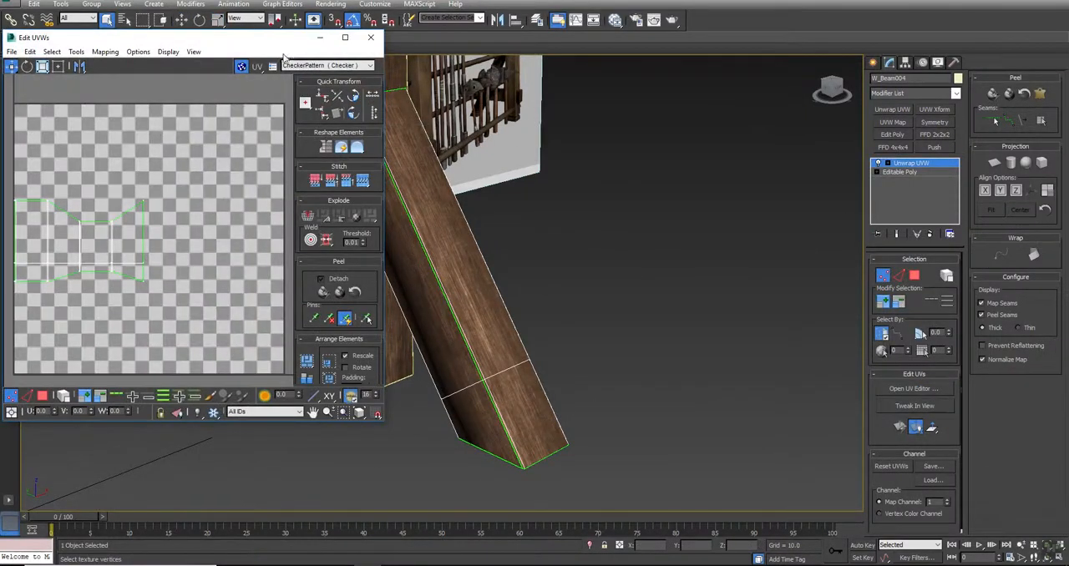
{"action": "left_click", "coordinate": [309, 67]}
{"action": "left_click", "coordinate": [314, 78]}
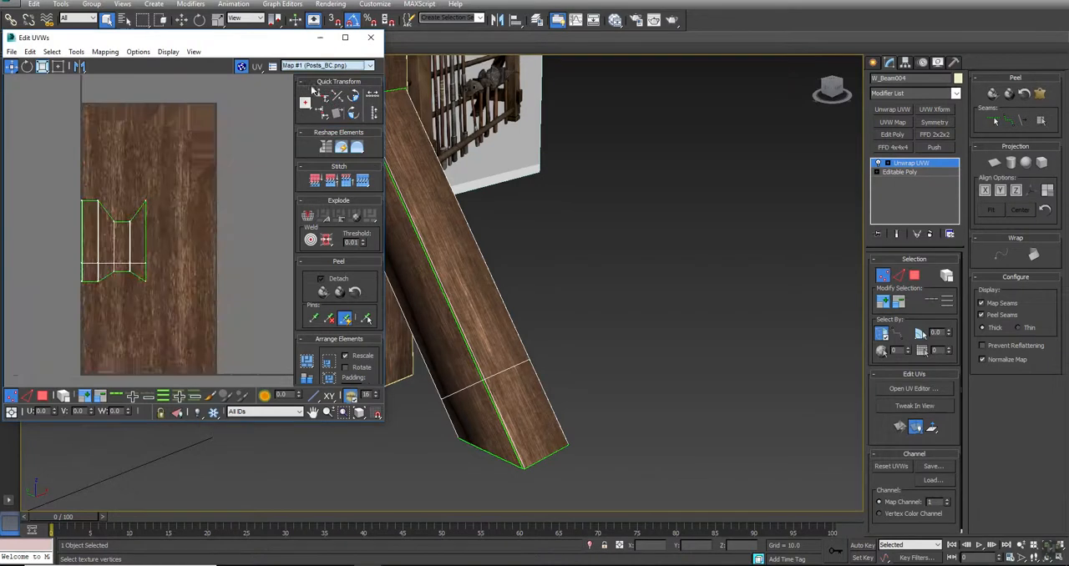
- Select all of the cloned brace's UVs and shift them vertically to a higher area of the wood texture
{"action": "middle_click_drag", "start_coordinate": [152, 164], "coordinate": [207, 165]}
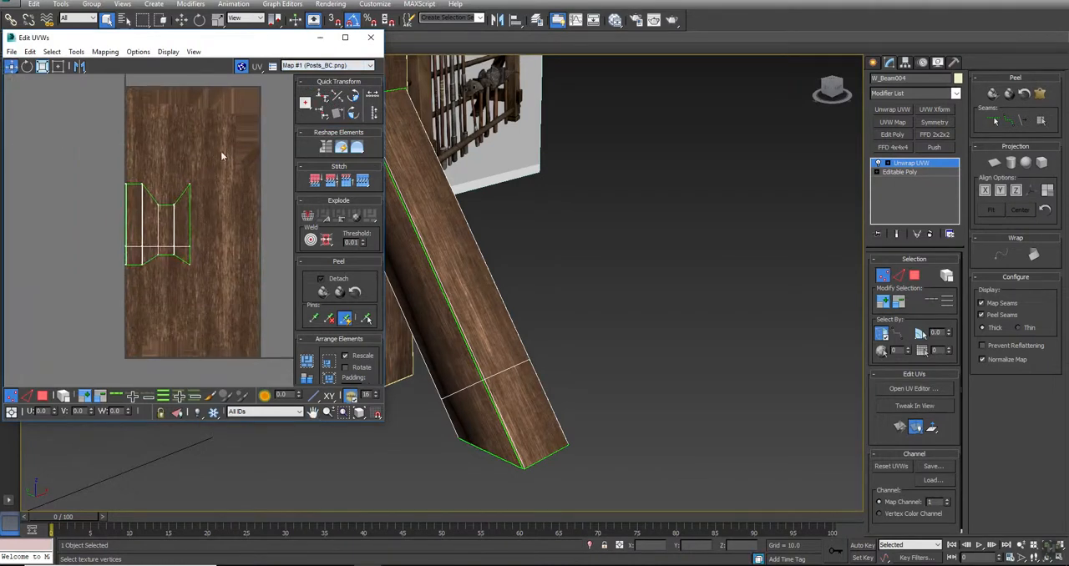
{"action": "scroll", "coordinate": [126, 302], "scroll_direction": "down", "scroll_amount": 4}
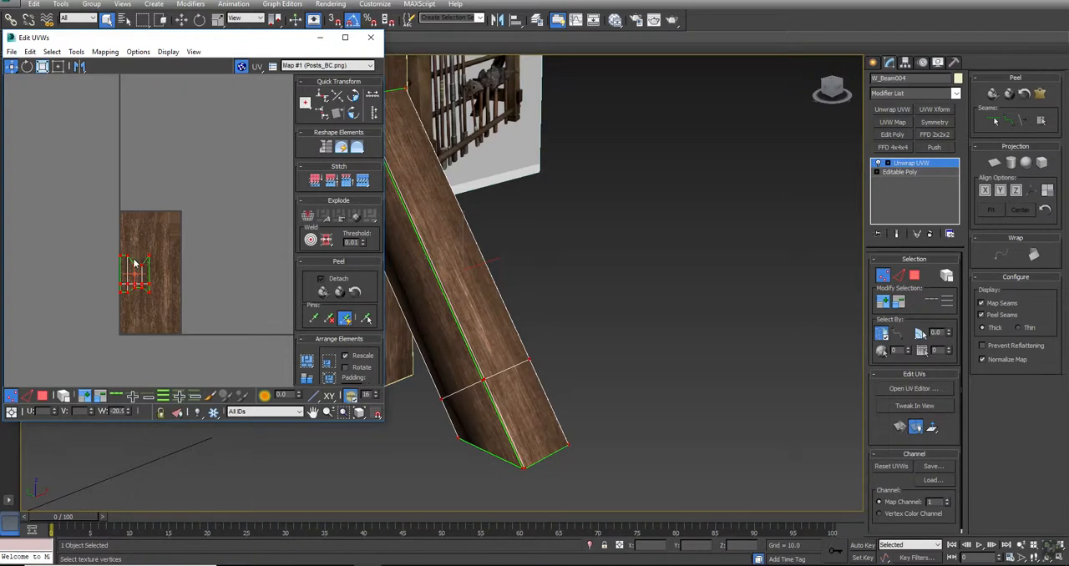
{"action": "scroll", "coordinate": [132, 262], "scroll_direction": "up", "scroll_amount": 5}
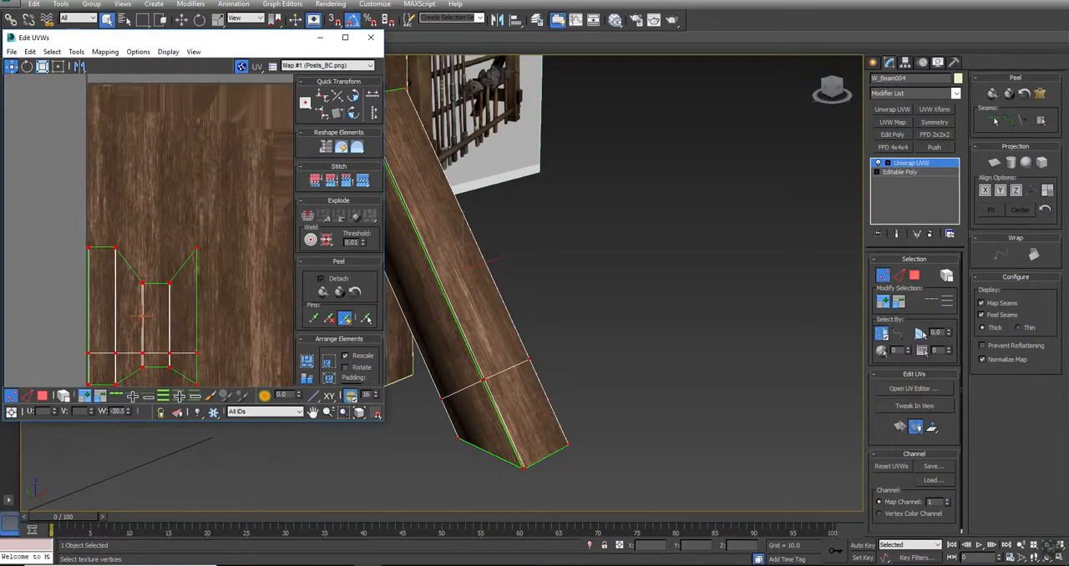
{"action": "scroll", "coordinate": [180, 156], "scroll_direction": "down", "scroll_amount": 2}
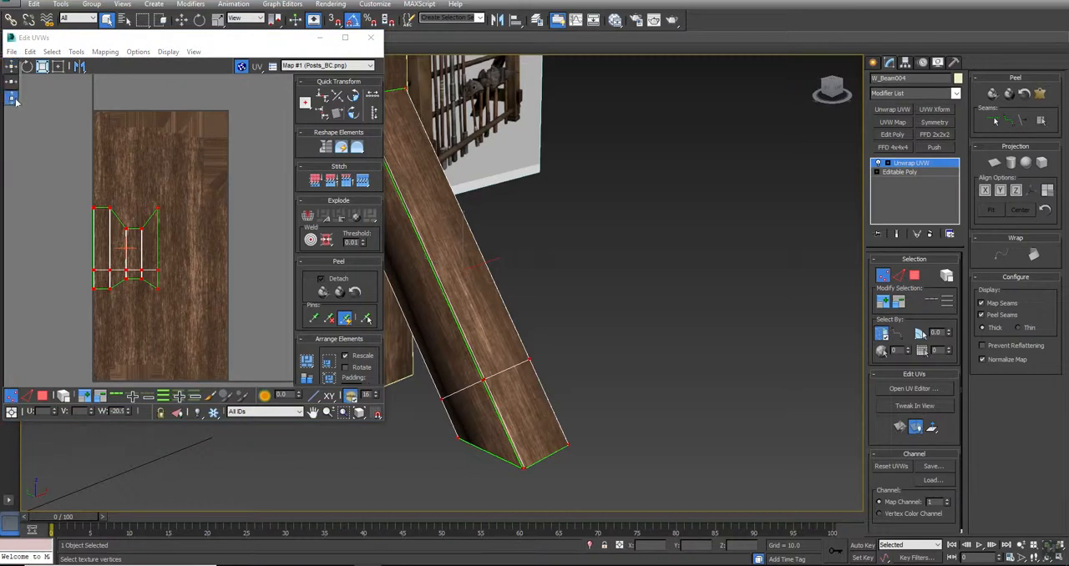
{"action": "scroll", "coordinate": [127, 235], "scroll_direction": "up", "scroll_amount": 4}
{"action": "scroll", "coordinate": [127, 235], "scroll_direction": "down", "scroll_amount": 2}
{"action": "middle_click_drag", "start_coordinate": [127, 235], "coordinate": [194, 235]}
{"action": "left_click_drag", "start_coordinate": [189, 225], "coordinate": [177, 139]}
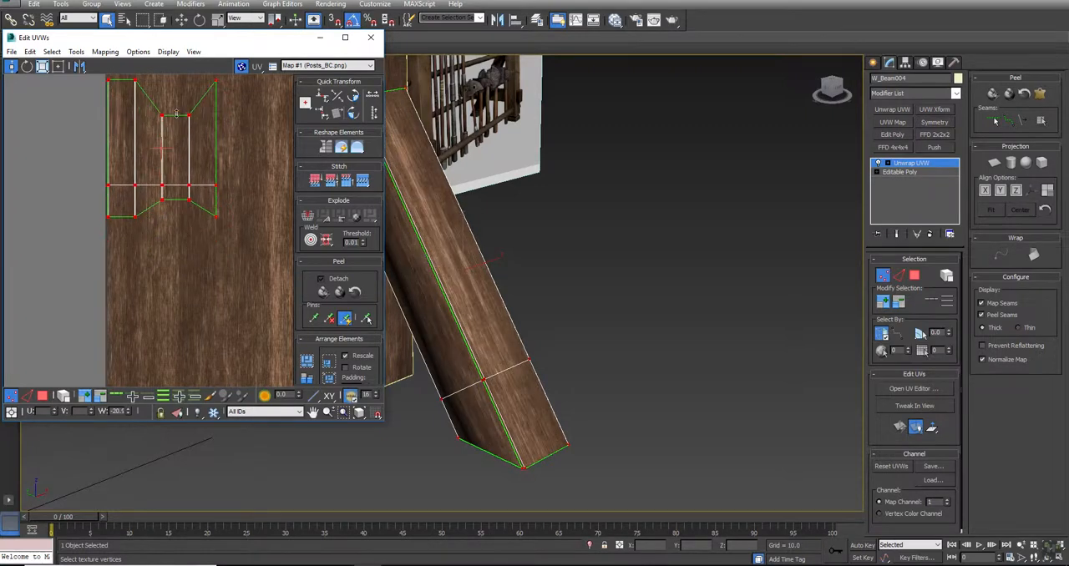
{"action": "middle_click_drag", "start_coordinate": [175, 141], "coordinate": [182, 188]}
{"action": "scroll", "coordinate": [192, 175], "scroll_direction": "up", "scroll_amount": 2}
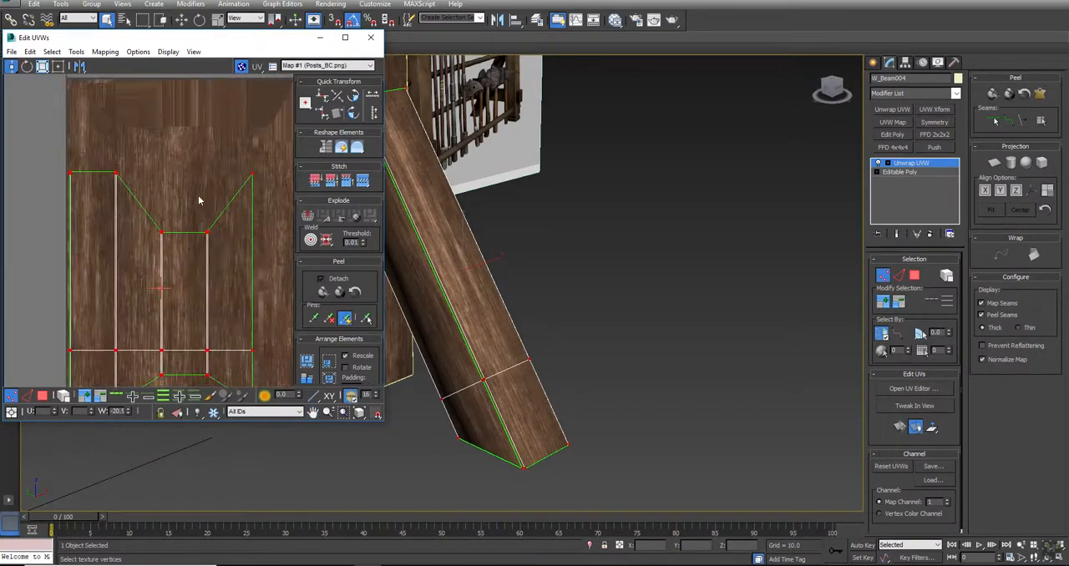
- Shift the cloned brace's UVs slightly higher on the wood texture, close the UV editor and convert the brace to Editable Poly
{"action": "left_click_drag", "start_coordinate": [209, 237], "coordinate": [209, 211]}
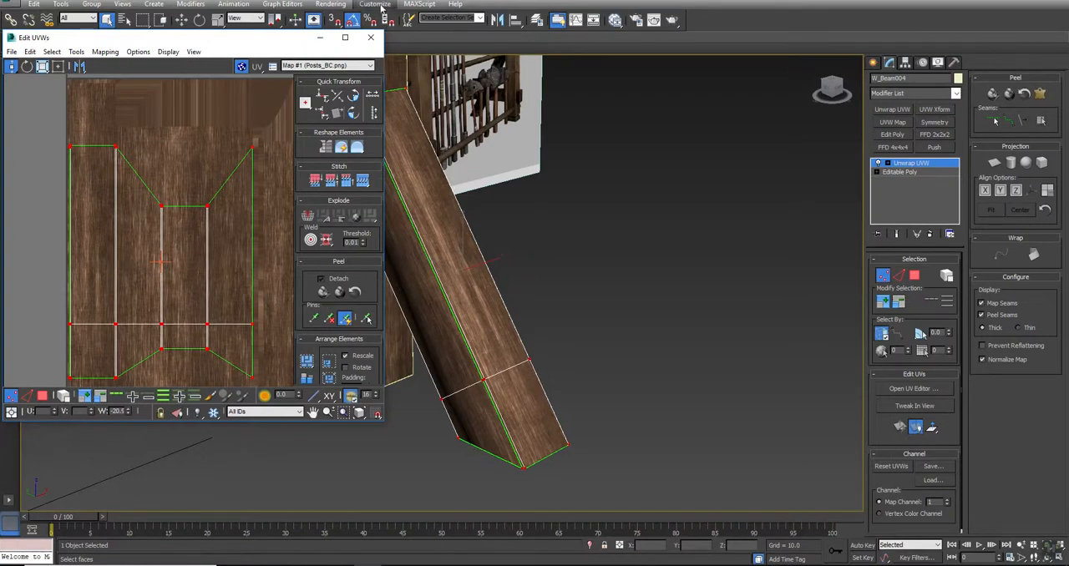
{"action": "left_click", "coordinate": [370, 36]}
{"action": "right_click", "coordinate": [431, 192]}
{"action": "mouse_move", "coordinate": [455, 299]}
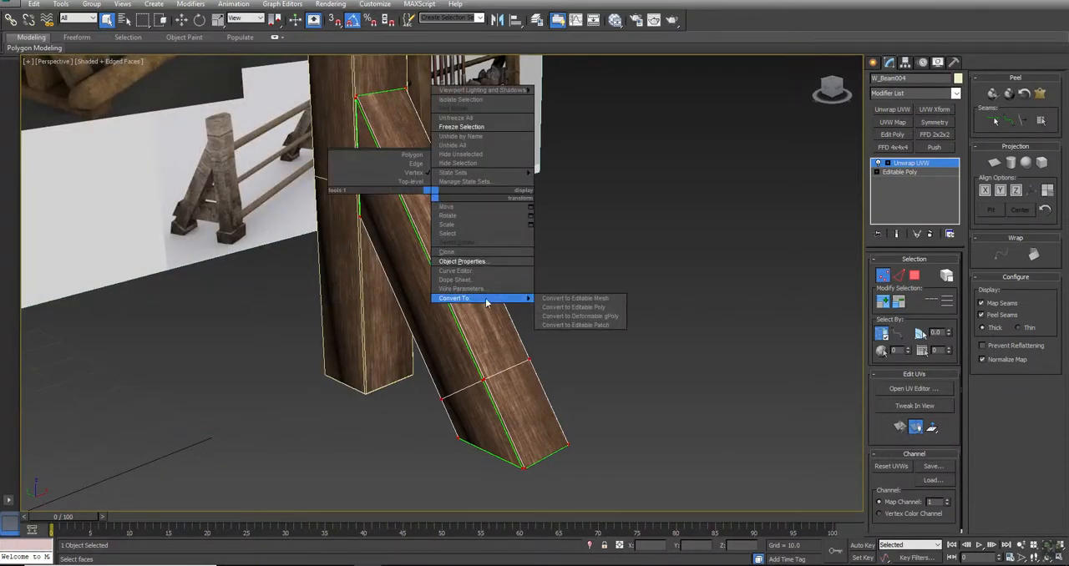
{"action": "left_click", "coordinate": [591, 311]}
{"action": "middle_click_drag", "start_coordinate": [592, 308], "coordinate": [635, 337]}
- Select the braces of both uprights and clone them rotated 180° about the Z axis
{"action": "scroll", "coordinate": [635, 316], "scroll_direction": "down", "scroll_amount": 5}
{"action": "key", "text": "F4"}
{"action": "middle_click_drag", "start_coordinate": [495, 341], "coordinate": [446, 341], "text": "alt"}
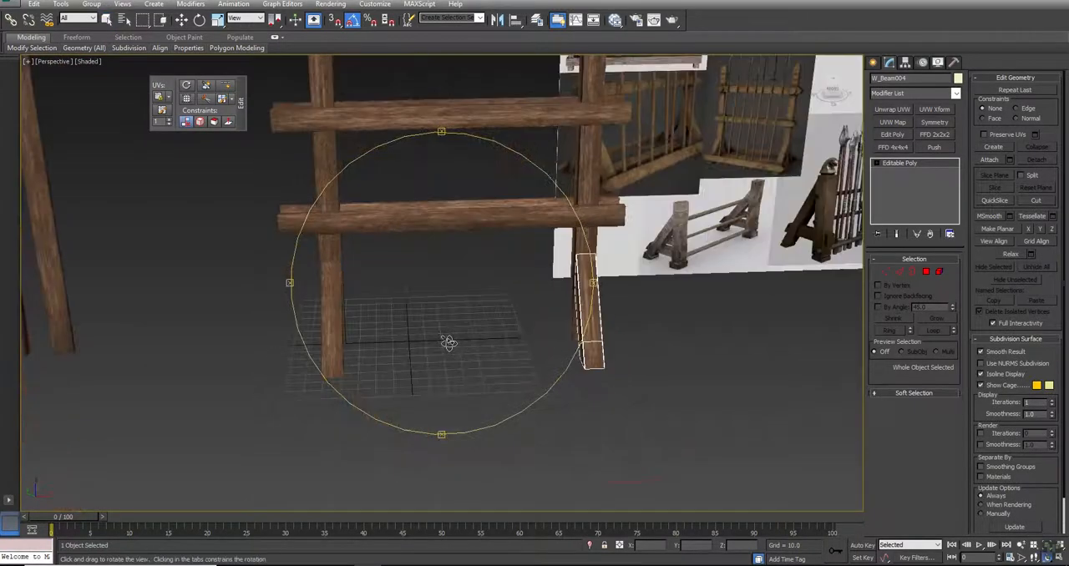
{"action": "left_click", "coordinate": [333, 346], "text": "ctrl"}
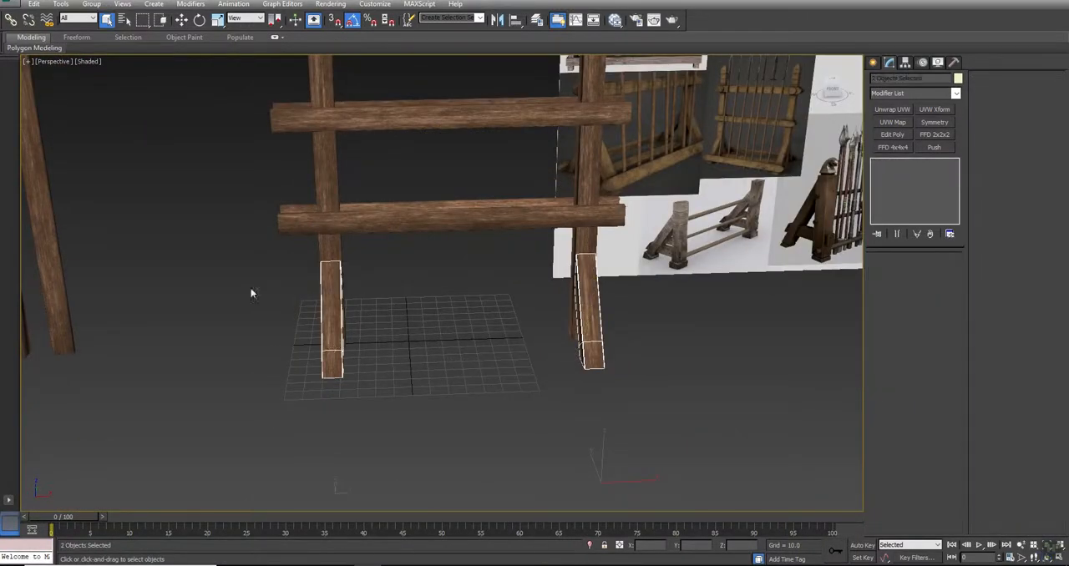
{"action": "left_click", "coordinate": [199, 20]}
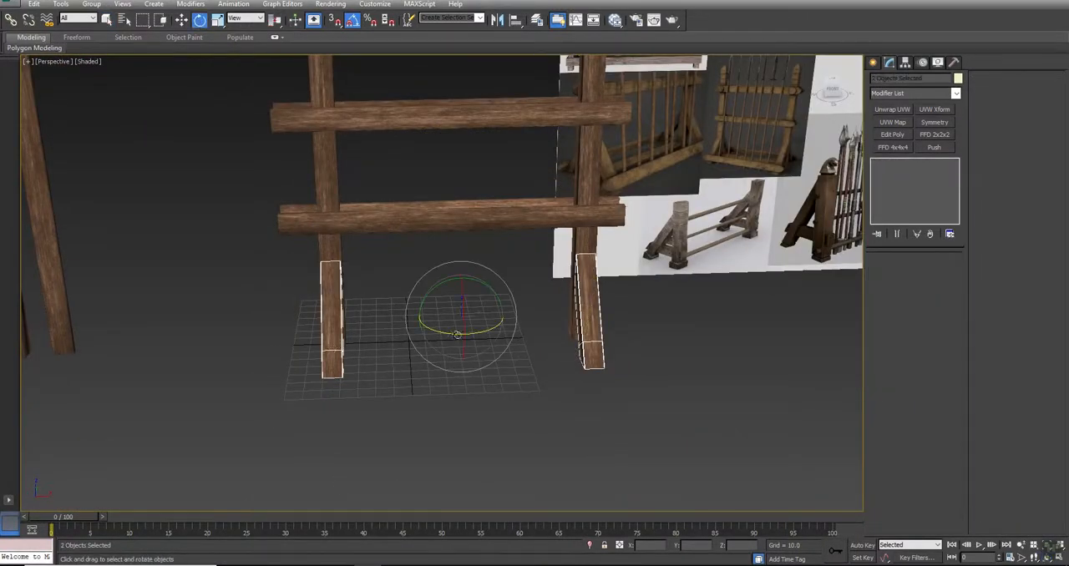
{"action": "left_click_drag", "start_coordinate": [443, 330], "coordinate": [541, 345]}
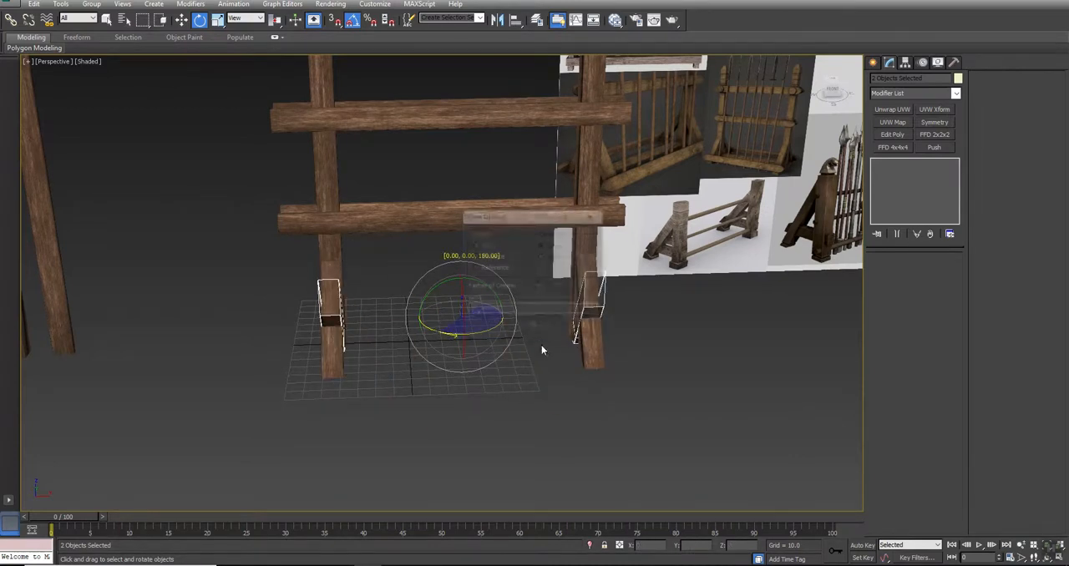
{"action": "left_click", "coordinate": [533, 329]}
- Move the two rotated braces horizontally in the Left view until their cut ends sit flush against the opposite face of the uprights
{"action": "key", "text": "alt+w"}
{"action": "middle_click_drag", "start_coordinate": [609, 191], "coordinate": [666, 155]}
{"action": "left_click", "coordinate": [340, 378]}
{"action": "key", "text": "alt+w"}
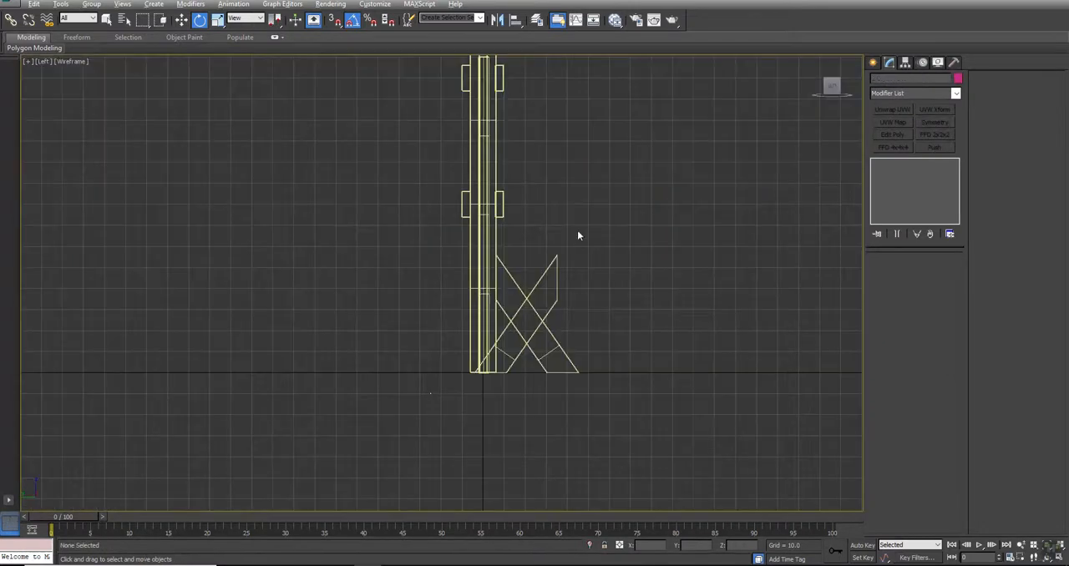
{"action": "key", "text": "w"}
{"action": "left_click_drag", "start_coordinate": [519, 275], "coordinate": [548, 291]}
{"action": "left_click_drag", "start_coordinate": [438, 491], "coordinate": [341, 491]}
{"action": "scroll", "coordinate": [418, 316], "scroll_direction": "up", "scroll_amount": 6}
{"action": "key", "text": "space"}
{"action": "middle_click_drag", "start_coordinate": [600, 203], "coordinate": [493, 282]}
{"action": "scroll", "coordinate": [495, 216], "scroll_direction": "up", "scroll_amount": 4}
{"action": "left_click_drag", "start_coordinate": [482, 214], "coordinate": [554, 231]}
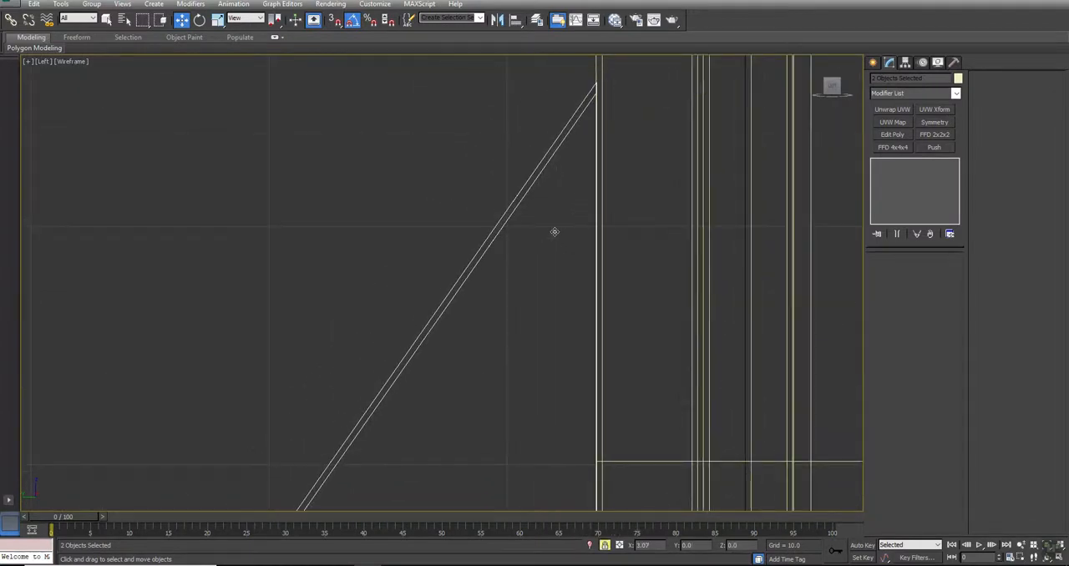
{"action": "scroll", "coordinate": [554, 230], "scroll_direction": "down", "scroll_amount": 5}
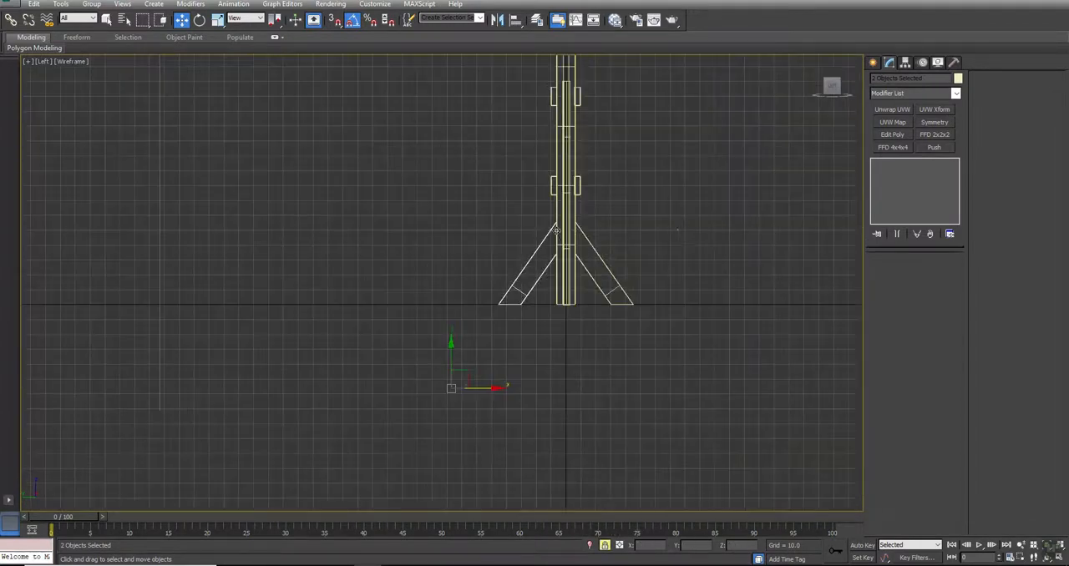
{"action": "key", "text": "alt+w"}
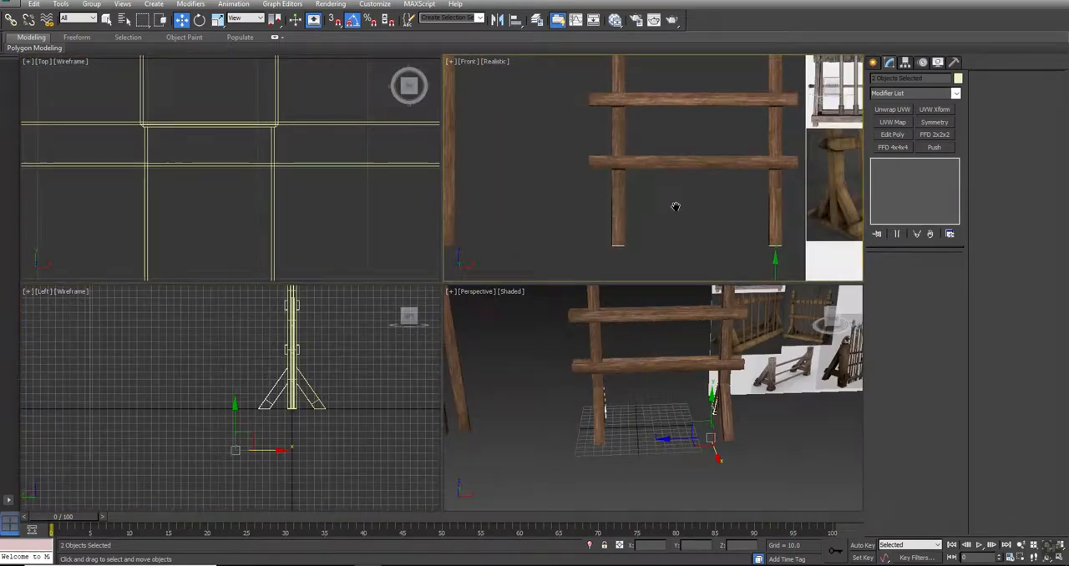
{"action": "key", "text": "alt+w"}
{"action": "key", "text": "alt+w"}
{"action": "key", "text": "alt+w"}
{"action": "middle_click_drag", "start_coordinate": [578, 391], "coordinate": [371, 324]}
{"action": "left_click", "coordinate": [514, 391]}
{"action": "middle_click_drag", "start_coordinate": [506, 191], "coordinate": [506, 323]}
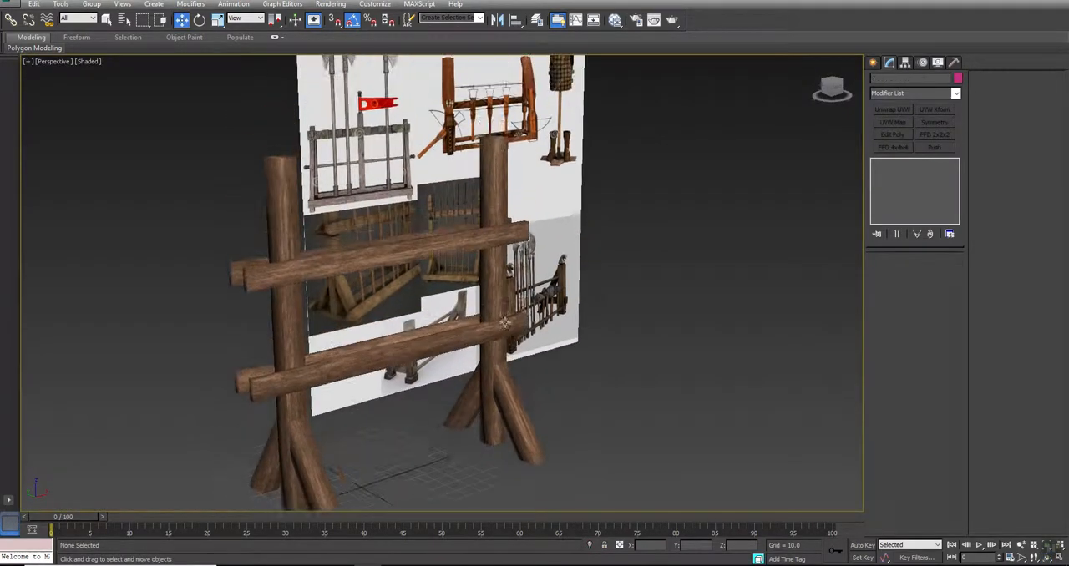
- Select the lower front plank and frame it together with the braces in the Left view
{"action": "left_click", "coordinate": [350, 364]}
{"action": "key", "text": "z"}
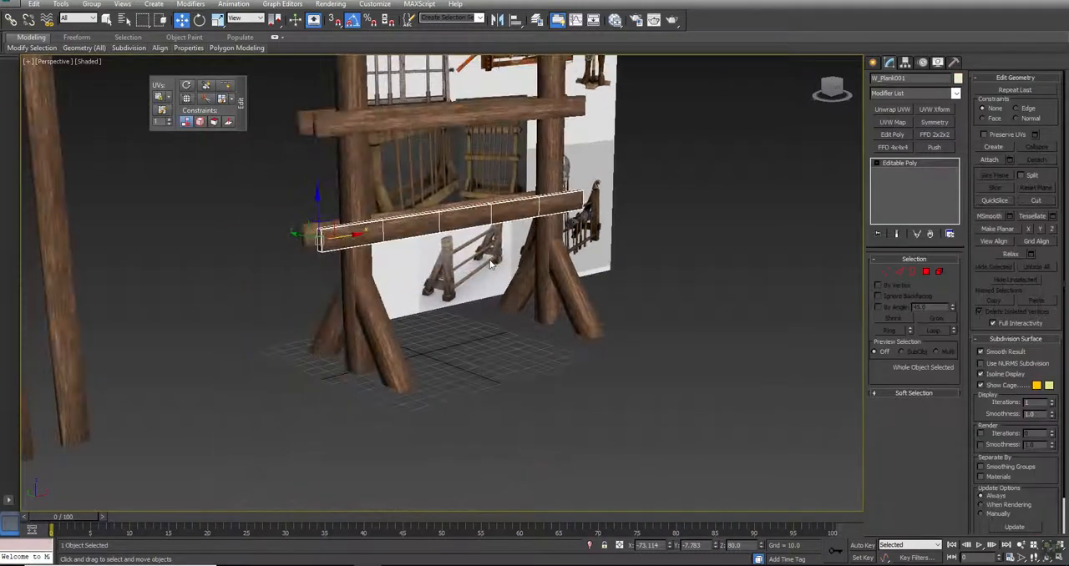
{"action": "key", "text": "alt+w"}
{"action": "right_click", "coordinate": [350, 438]}
{"action": "key", "text": "alt+w"}
{"action": "key", "text": "z"}
{"action": "middle_click_drag", "start_coordinate": [653, 325], "coordinate": [511, 187]}
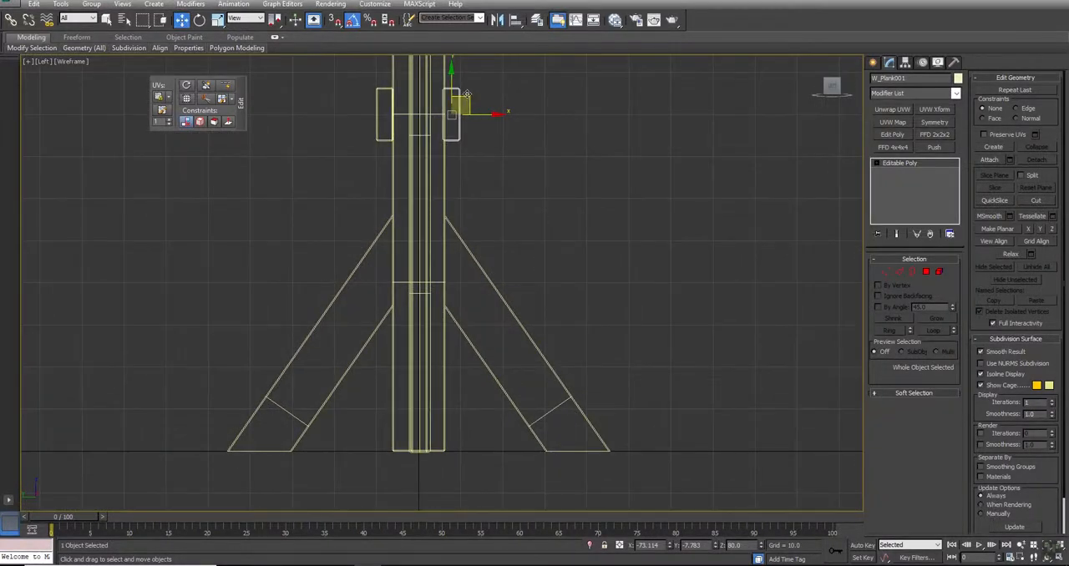
{"action": "key", "text": "alt+w"}
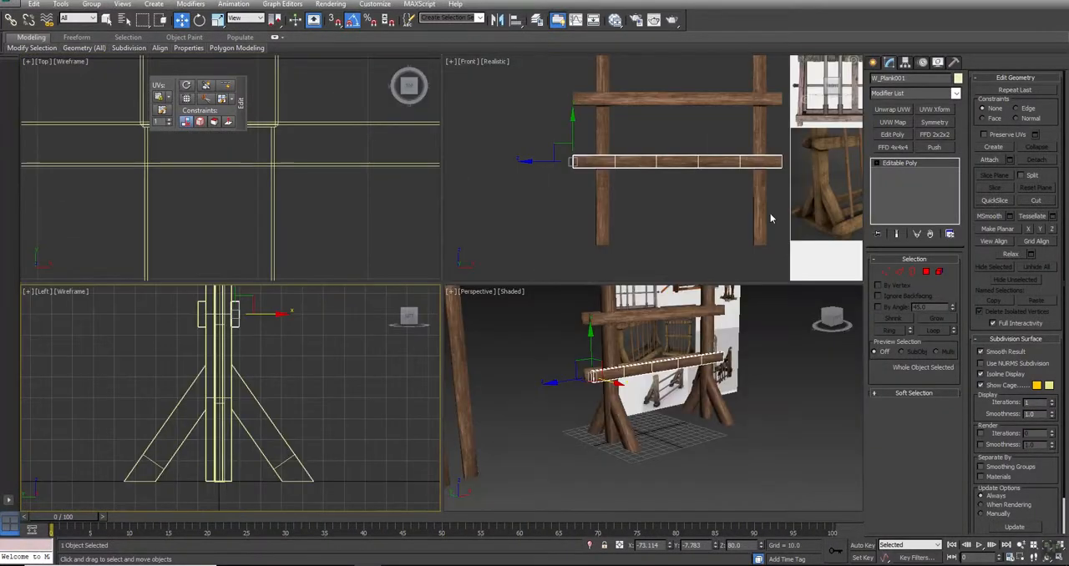
- Examine the bottom planks and how they meet the diagonal braces in the reference image of the wooden rack
{"action": "scroll", "coordinate": [579, 208], "scroll_direction": "up", "scroll_amount": 4}
{"action": "scroll", "coordinate": [595, 191], "scroll_direction": "up", "scroll_amount": 2}
{"action": "scroll", "coordinate": [606, 180], "scroll_direction": "up", "scroll_amount": 2}
{"action": "scroll", "coordinate": [606, 182], "scroll_direction": "down", "scroll_amount": 2}
{"action": "scroll", "coordinate": [606, 178], "scroll_direction": "up", "scroll_amount": 2}
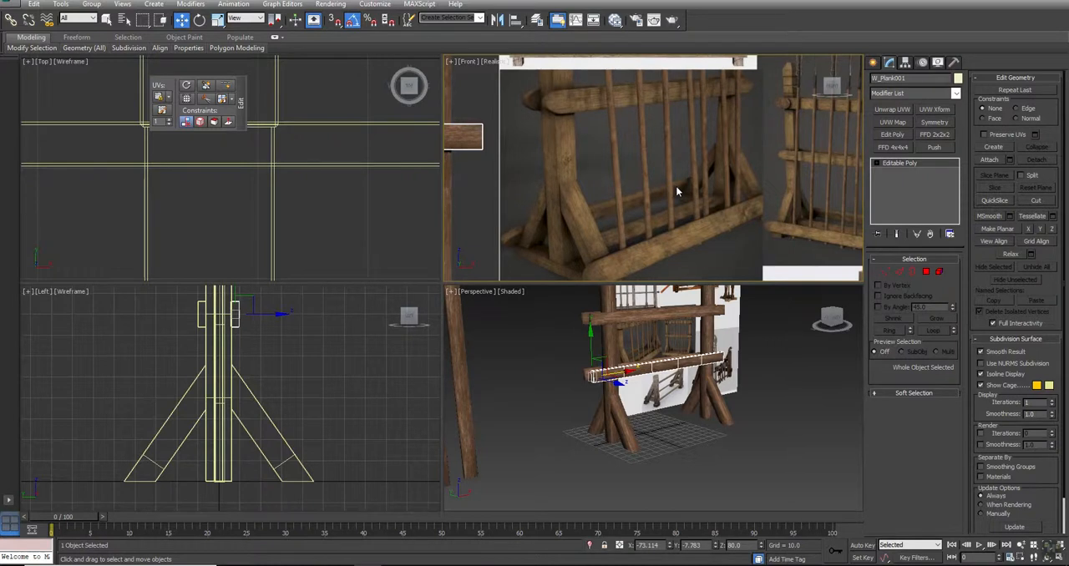
{"action": "scroll", "coordinate": [675, 185], "scroll_direction": "down", "scroll_amount": 2}
{"action": "scroll", "coordinate": [334, 414], "scroll_direction": "down", "scroll_amount": 2}
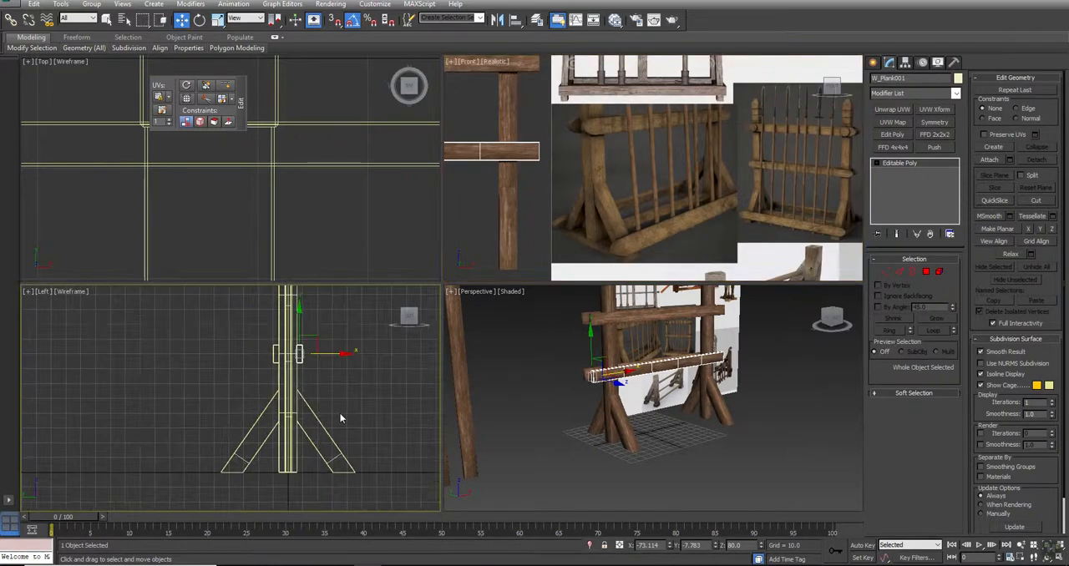
- Clone the lower front plank as a single copy beside the lower part of the front braces in the Left view
{"action": "key", "text": "alt+w"}
{"action": "left_click_drag", "start_coordinate": [598, 179], "coordinate": [682, 354]}
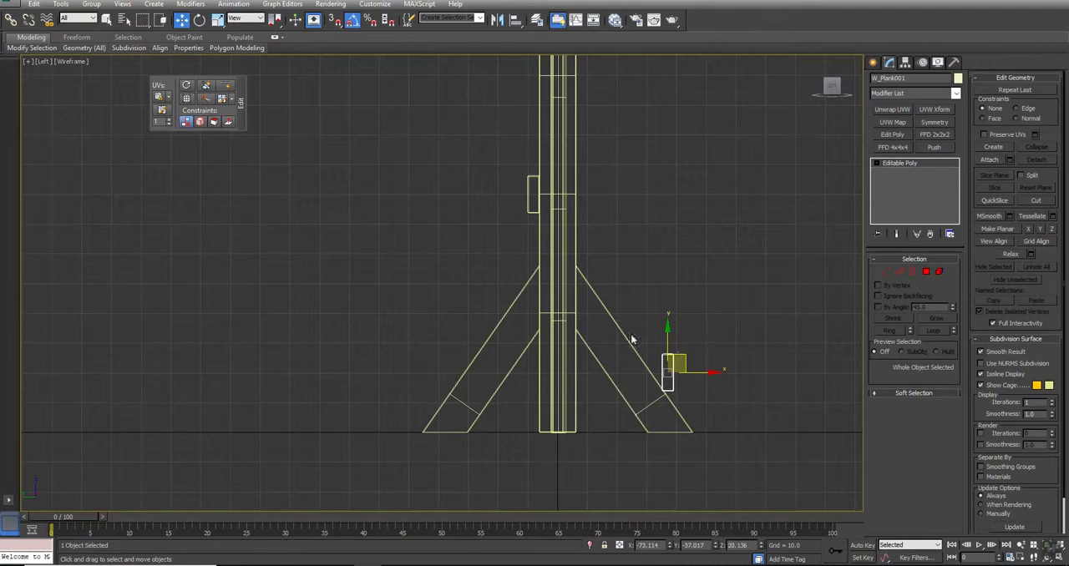
{"action": "key", "text": "ctrl+z"}
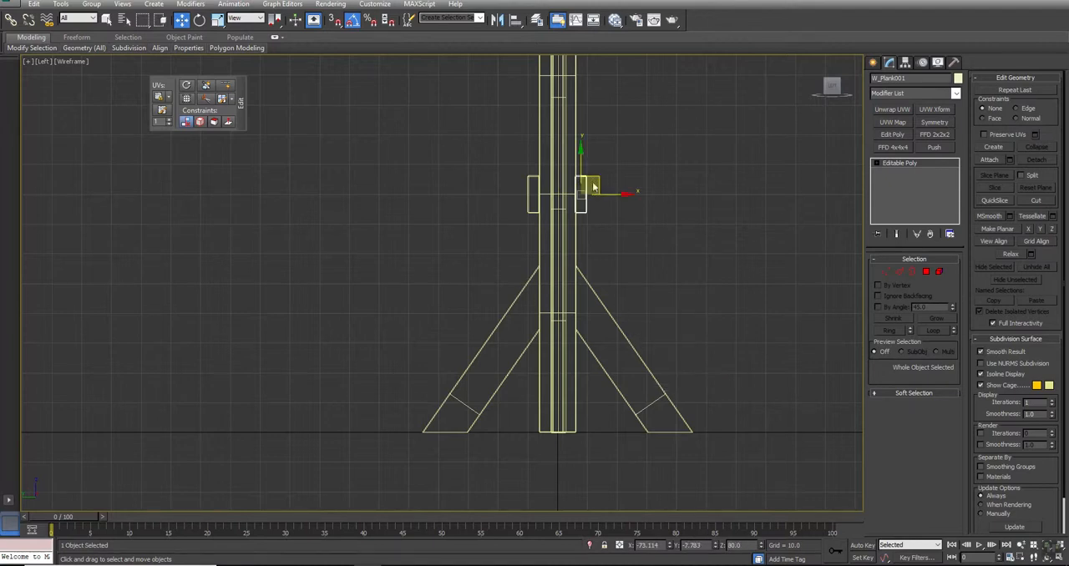
{"action": "mouse_move", "coordinate": [596, 180]}
{"action": "left_mouse_down", "text": "shift"}
{"action": "mouse_move", "coordinate": [691, 365]}
{"action": "mouse_move", "coordinate": [673, 354]}
{"action": "left_mouse_up", "text": "shift"}
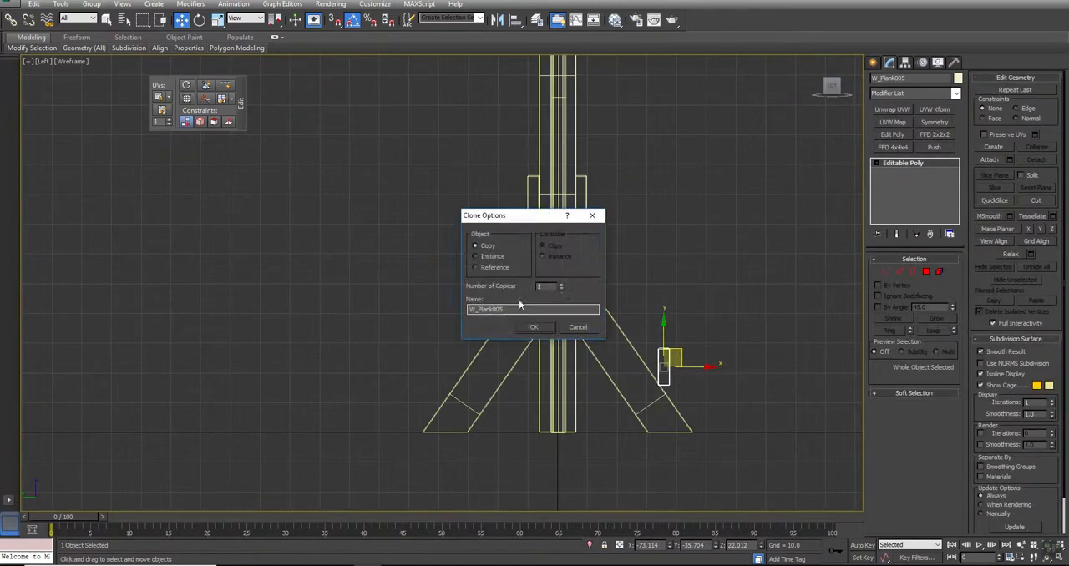
{"action": "left_click", "coordinate": [532, 327]}
- Rotate the cloned plank about 35° to match the brace slope and move it flat against the front braces
{"action": "key", "text": "e"}
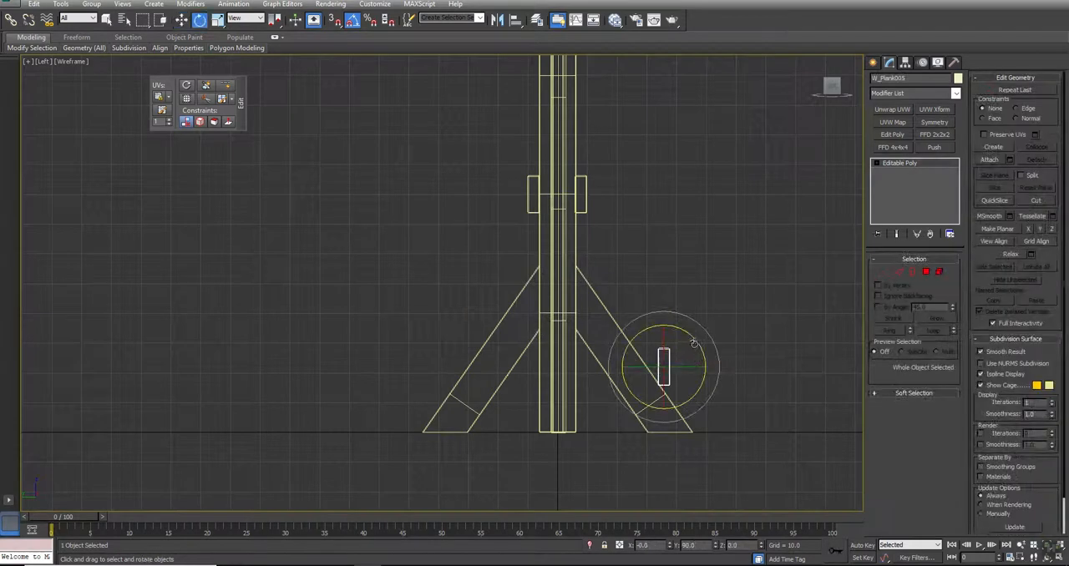
{"action": "mouse_move", "coordinate": [695, 341]}
{"action": "left_mouse_down"}
{"action": "mouse_move", "coordinate": [677, 333]}
{"action": "mouse_move", "coordinate": [680, 362]}
{"action": "mouse_move", "coordinate": [656, 369]}
{"action": "left_mouse_up"}
{"action": "key", "text": "w"}
{"action": "scroll", "coordinate": [672, 368], "scroll_direction": "up", "scroll_amount": 4}
{"action": "key", "text": "alt+w"}
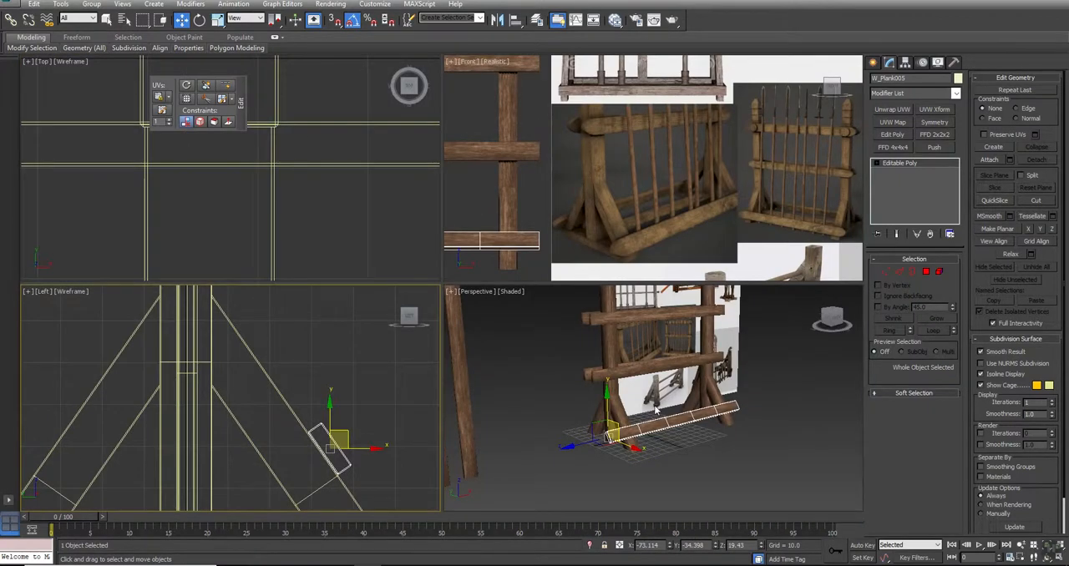
{"action": "middle_click_drag", "start_coordinate": [675, 389], "coordinate": [673, 401], "text": "alt"}
{"action": "key", "text": "alt+w"}
{"action": "middle_click_drag", "start_coordinate": [525, 311], "coordinate": [495, 327], "text": "alt"}
{"action": "key", "text": "F4"}
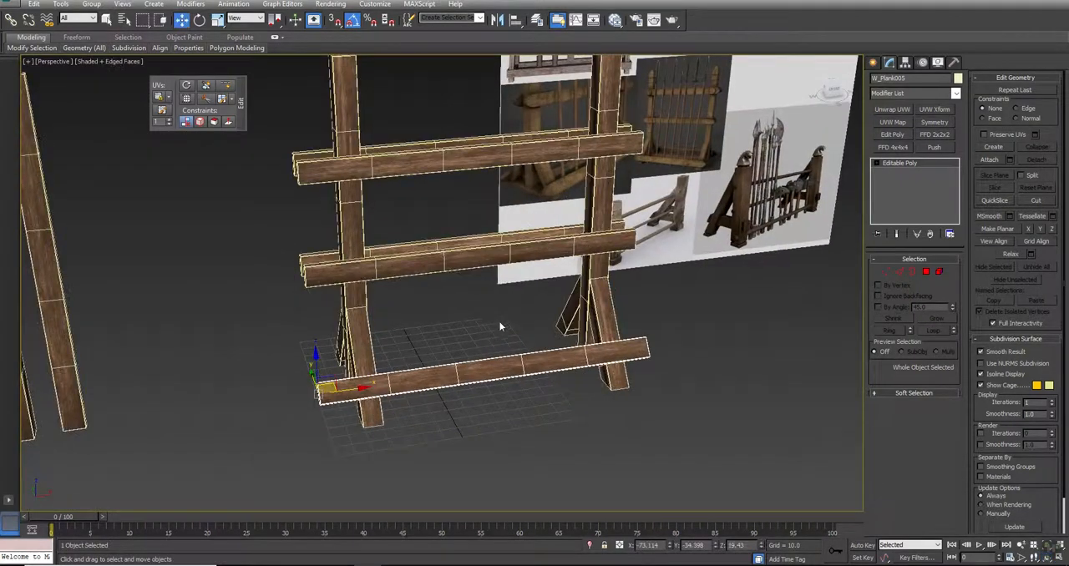
{"action": "left_click", "coordinate": [449, 308]}
{"action": "key", "text": "F4"}
- Flip the lower front plank end for end to vary its wood texture and move it back across both uprights
{"action": "left_click", "coordinate": [466, 256]}
{"action": "key", "text": "e"}
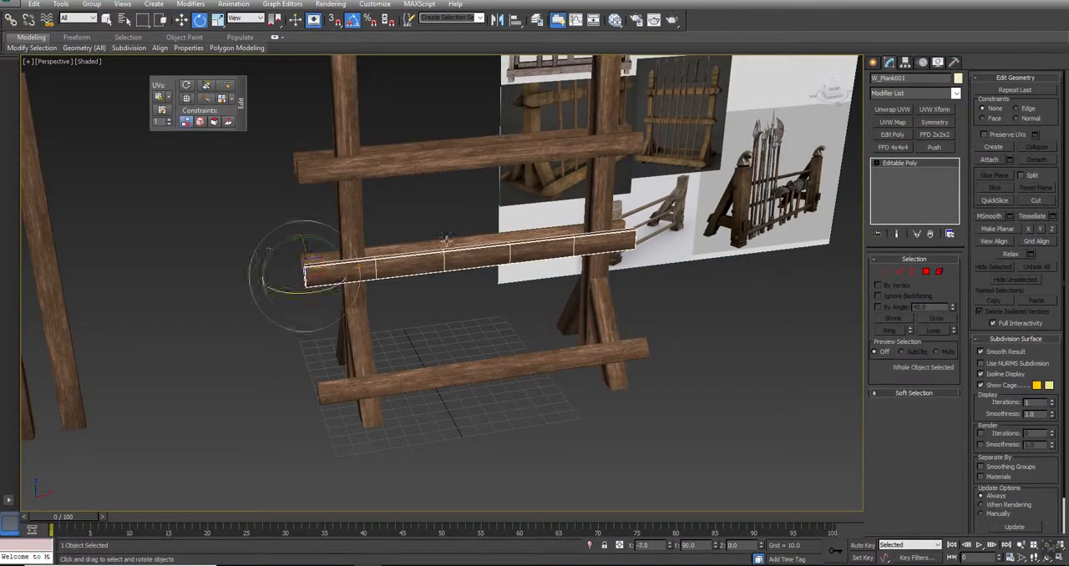
{"action": "left_click_drag", "start_coordinate": [312, 239], "coordinate": [414, 248]}
{"action": "key", "text": "w"}
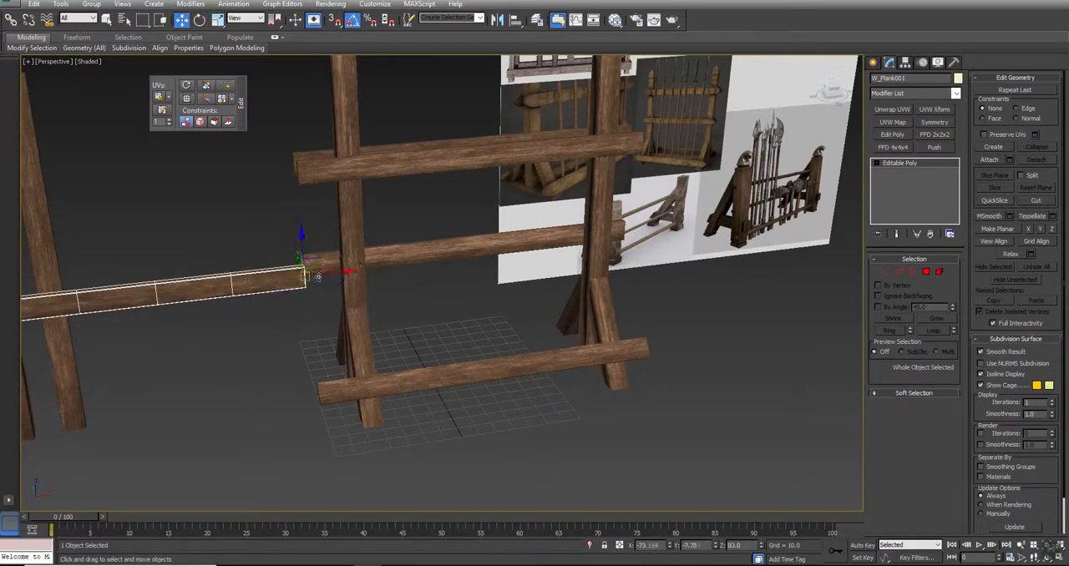
{"action": "left_click_drag", "start_coordinate": [321, 271], "coordinate": [654, 270]}
{"action": "left_click", "coordinate": [679, 287]}
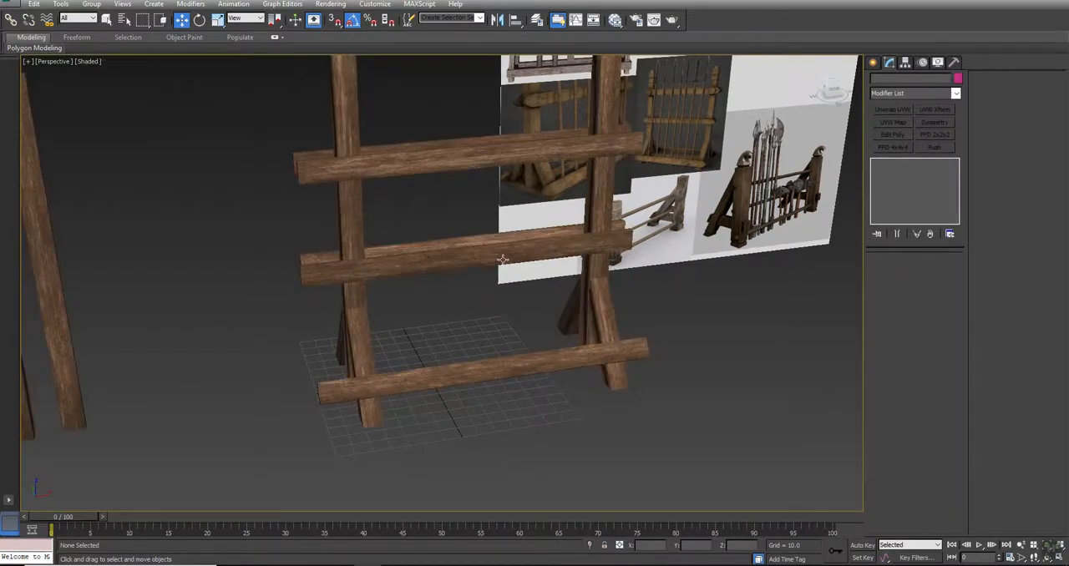
{"action": "scroll", "coordinate": [496, 254], "scroll_direction": "down", "scroll_amount": 4}
{"action": "middle_click_drag", "start_coordinate": [434, 307], "coordinate": [452, 320], "text": "alt"}
{"action": "key", "text": "w"}
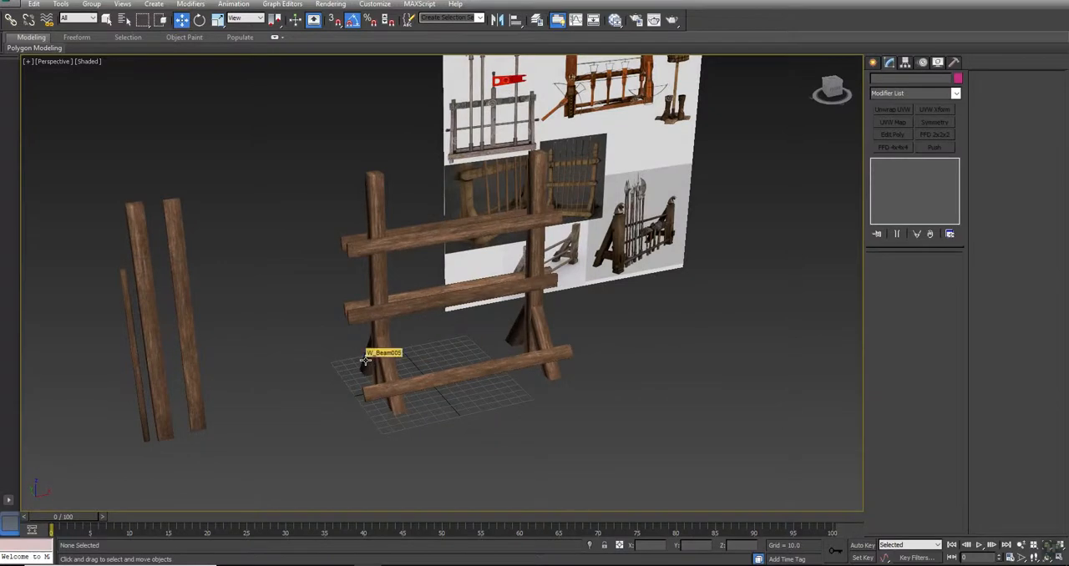
{"action": "left_click", "coordinate": [473, 372]}
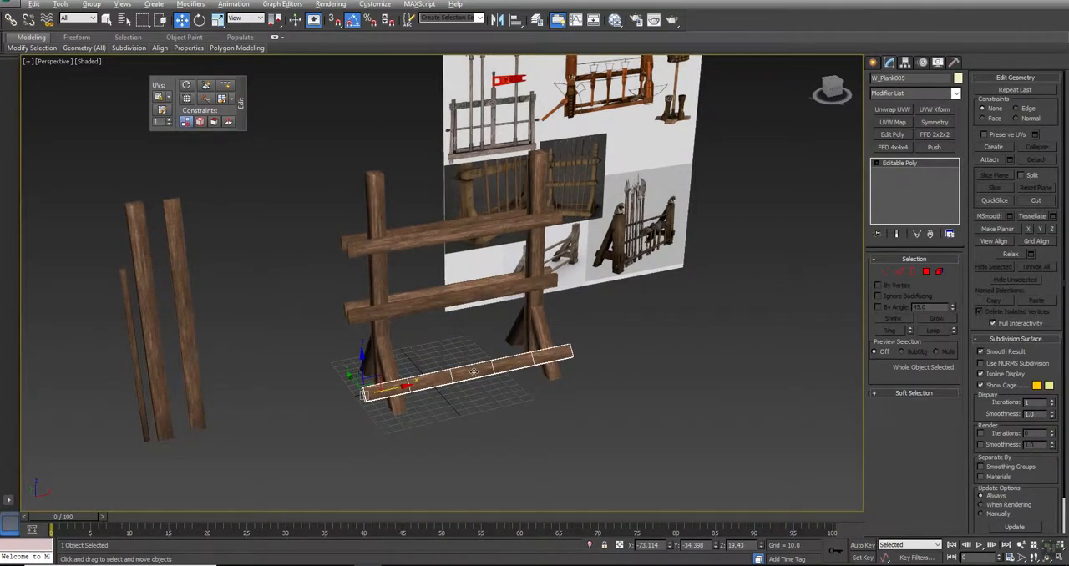
{"action": "key", "text": "alt+w"}
{"action": "scroll", "coordinate": [355, 189], "scroll_direction": "down", "scroll_amount": 5}
{"action": "key", "text": "alt+w"}
{"action": "scroll", "coordinate": [413, 306], "scroll_direction": "down", "scroll_amount": 6}
{"action": "key", "text": "e"}
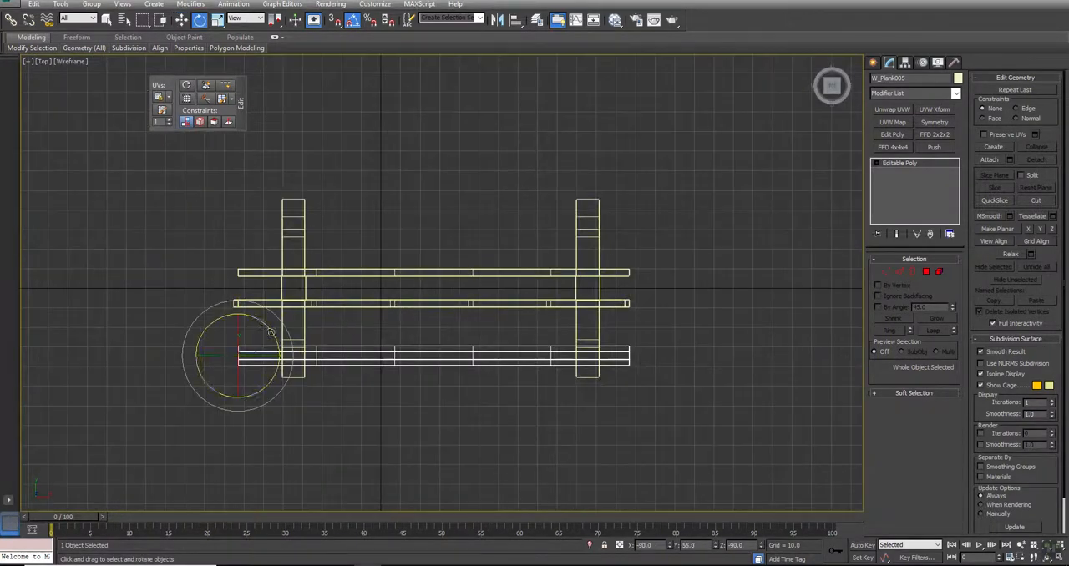
{"action": "key", "text": "ctrl+d"}
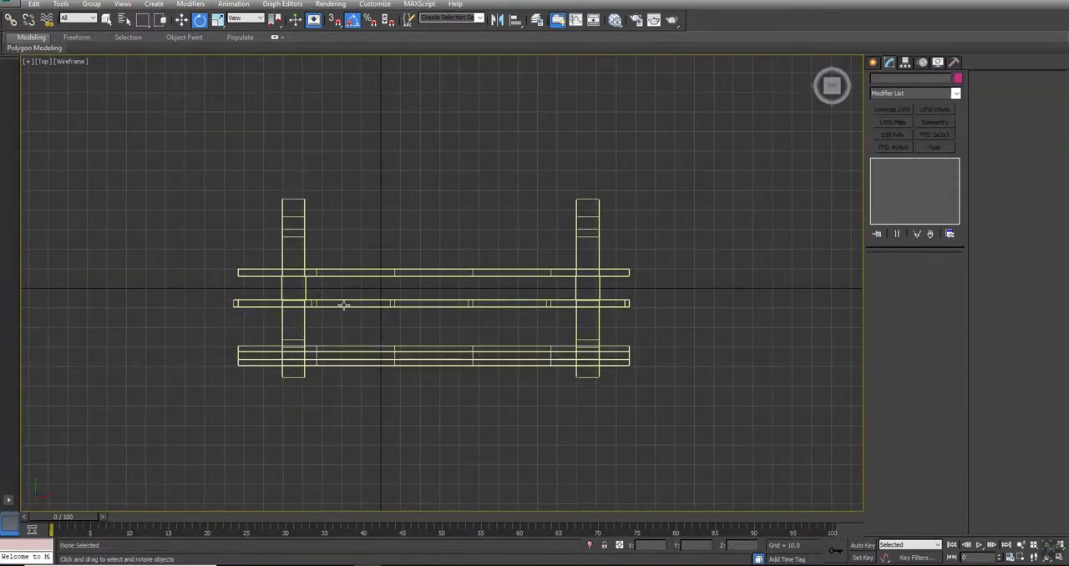
- Clone the upper front plank rotated 90° in the Top view and align the copy crosswise over the first upright
{"action": "scroll", "coordinate": [334, 316], "scroll_direction": "down", "scroll_amount": 5}
{"action": "scroll", "coordinate": [334, 316], "scroll_direction": "up", "scroll_amount": 3}
{"action": "left_click", "coordinate": [332, 308]}
{"action": "mouse_move", "coordinate": [269, 289]}
{"action": "left_mouse_down"}
{"action": "mouse_move", "coordinate": [276, 209]}
{"action": "mouse_move", "coordinate": [275, 288]}
{"action": "mouse_move", "coordinate": [331, 282]}
{"action": "mouse_move", "coordinate": [336, 167]}
{"action": "mouse_move", "coordinate": [324, 159]}
{"action": "left_mouse_up"}
{"action": "left_click", "coordinate": [535, 326]}
{"action": "key", "text": "w"}
{"action": "key", "text": "alt+w"}
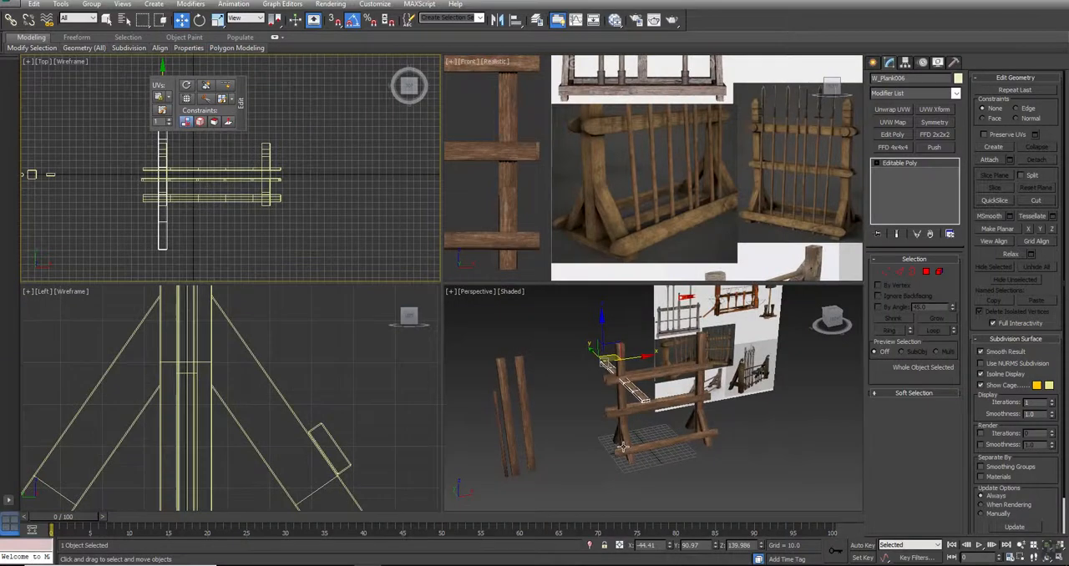
- Lower the crosswise plank in the Left view to about Z -2.01 so its upper face meets the feet of the upright and braces
{"action": "middle_click_drag", "start_coordinate": [623, 448], "coordinate": [639, 405]}
{"action": "middle_click_drag", "start_coordinate": [328, 415], "coordinate": [328, 375]}
{"action": "key", "text": "alt+w"}
{"action": "scroll", "coordinate": [398, 276], "scroll_direction": "down", "scroll_amount": 7}
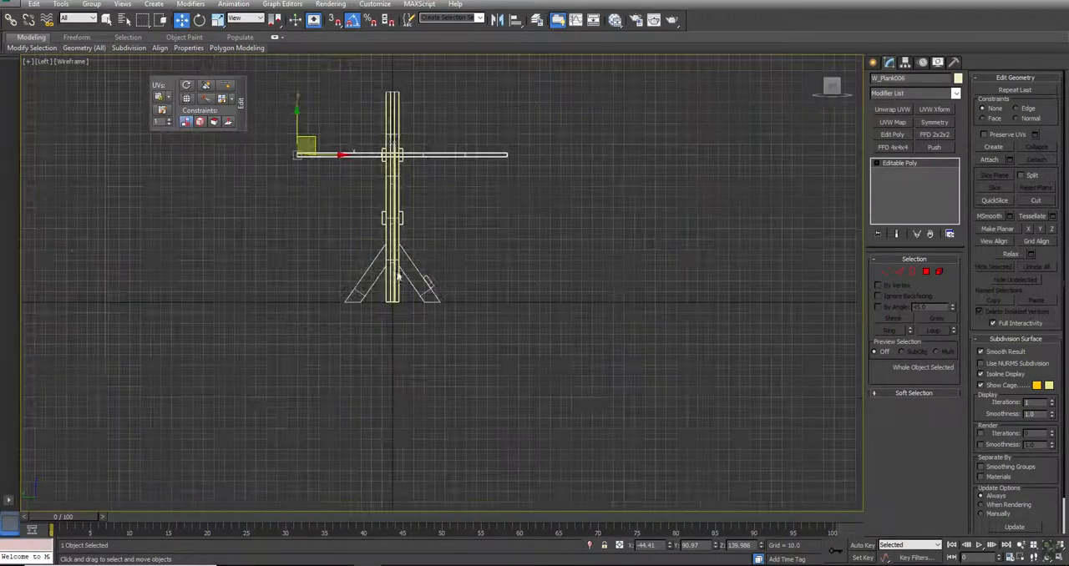
{"action": "left_click_drag", "start_coordinate": [294, 123], "coordinate": [295, 287]}
{"action": "scroll", "coordinate": [408, 333], "scroll_direction": "up", "scroll_amount": 7}
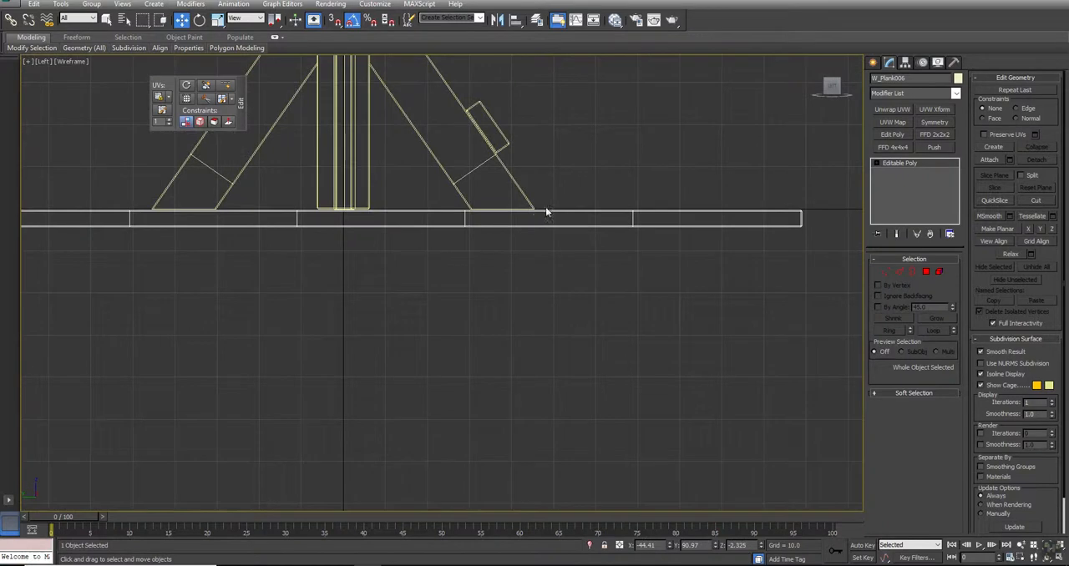
{"action": "scroll", "coordinate": [544, 215], "scroll_direction": "up", "scroll_amount": 5}
{"action": "left_click_drag", "start_coordinate": [516, 201], "coordinate": [515, 201]}
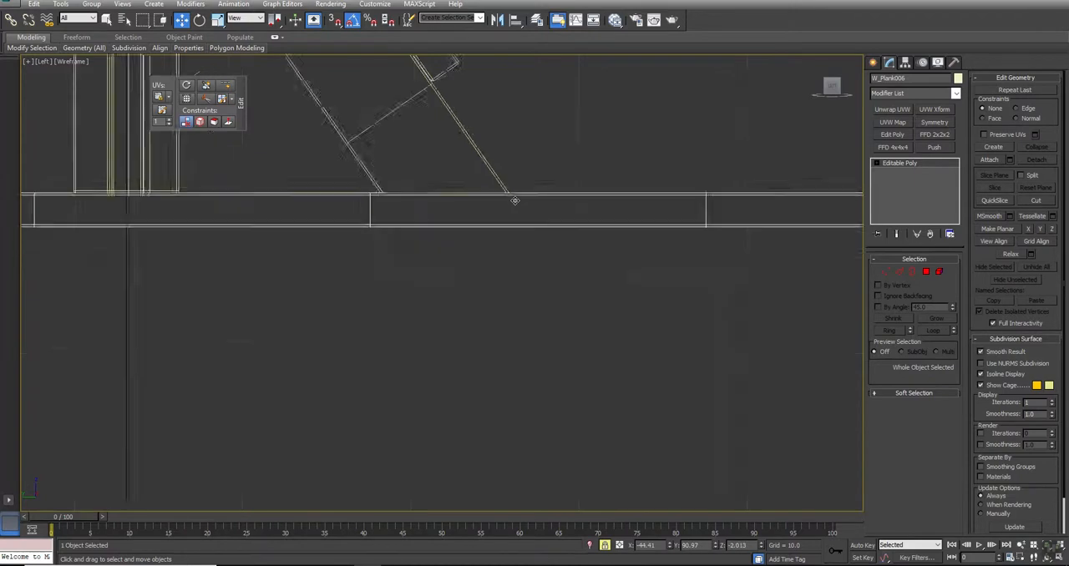
- Add an FFD 2x2x2 modifier to the crosswise base plank
{"action": "key", "text": "alt+w"}
{"action": "key", "text": "alt+w"}
{"action": "middle_click_drag", "start_coordinate": [597, 346], "coordinate": [557, 342], "text": "alt"}
{"action": "key", "text": "w"}
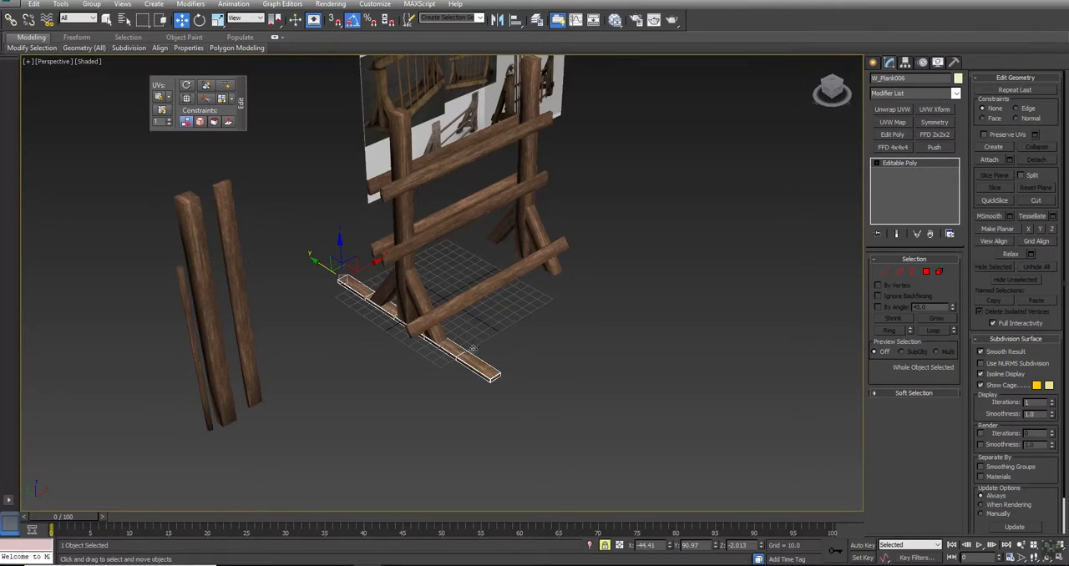
{"action": "left_click", "coordinate": [935, 135]}
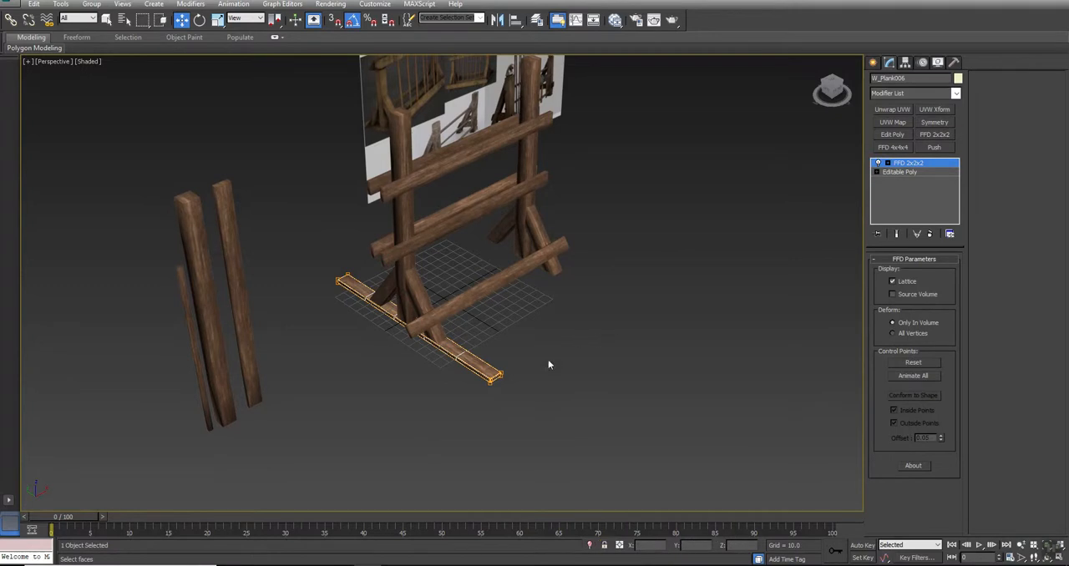
- Shorten the crosswise base plank by moving the FFD control points at both ends inward to just beyond the brace feet
{"action": "left_click_drag", "start_coordinate": [494, 385], "coordinate": [420, 338]}
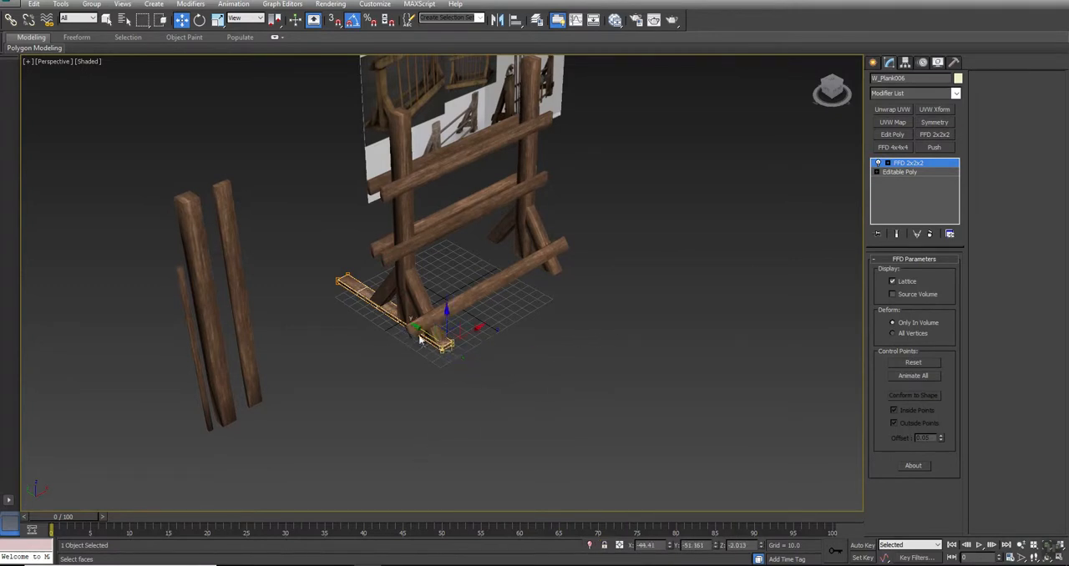
{"action": "left_click", "coordinate": [888, 165]}
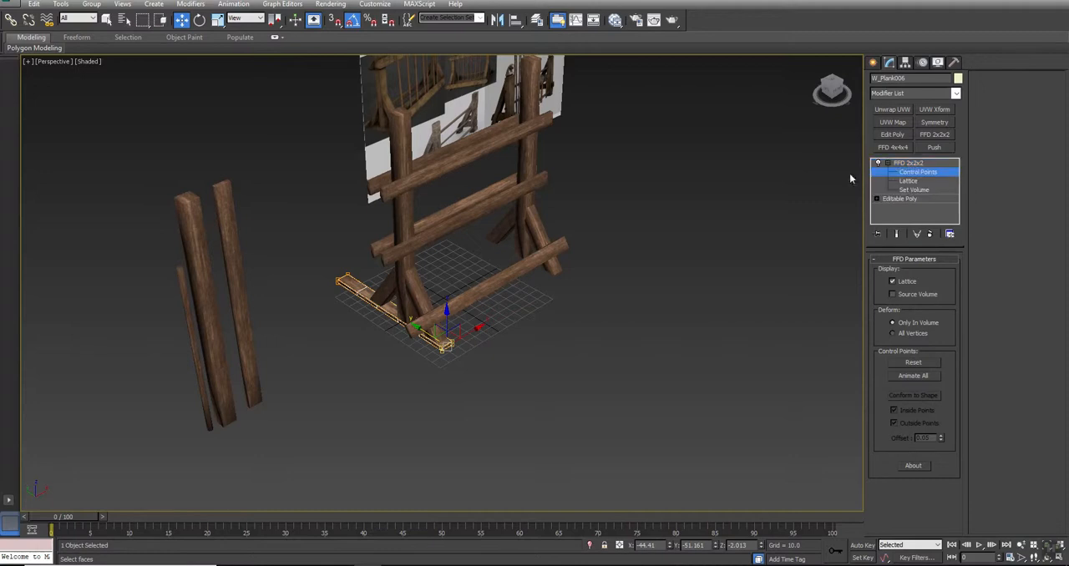
{"action": "left_click", "coordinate": [380, 303]}
{"action": "left_click_drag", "start_coordinate": [375, 324], "coordinate": [381, 324]}
{"action": "scroll", "coordinate": [405, 326], "scroll_direction": "up", "scroll_amount": 4}
{"action": "middle_click_drag", "start_coordinate": [375, 343], "coordinate": [437, 356], "text": "alt"}
{"action": "left_click_drag", "start_coordinate": [233, 235], "coordinate": [326, 242]}
{"action": "middle_click_drag", "start_coordinate": [326, 242], "coordinate": [436, 284], "text": "alt"}
{"action": "left_click_drag", "start_coordinate": [544, 292], "coordinate": [621, 312]}
- Scale the FFD control points to widen the base plank slightly around the upright's foot, and return to object level
{"action": "key", "text": "r"}
{"action": "left_click_drag", "start_coordinate": [505, 248], "coordinate": [512, 248]}
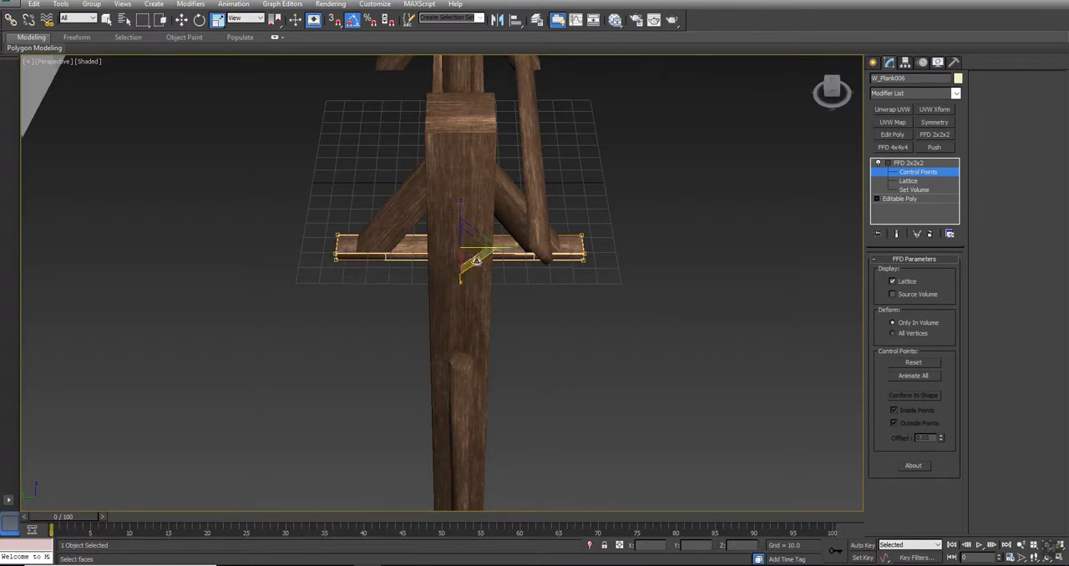
{"action": "left_click_drag", "start_coordinate": [463, 282], "coordinate": [456, 289]}
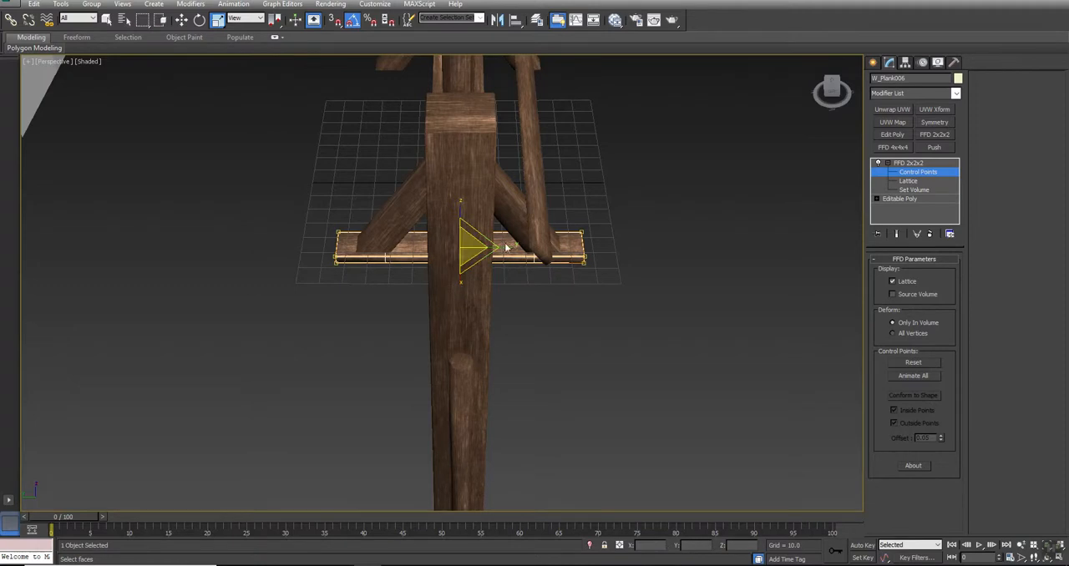
{"action": "left_click_drag", "start_coordinate": [503, 247], "coordinate": [499, 245]}
{"action": "middle_click_drag", "start_coordinate": [523, 313], "coordinate": [485, 305], "text": "alt"}
{"action": "scroll", "coordinate": [410, 261], "scroll_direction": "up", "scroll_amount": 4}
{"action": "middle_click_drag", "start_coordinate": [410, 261], "coordinate": [416, 308]}
{"action": "right_click", "coordinate": [408, 303]}
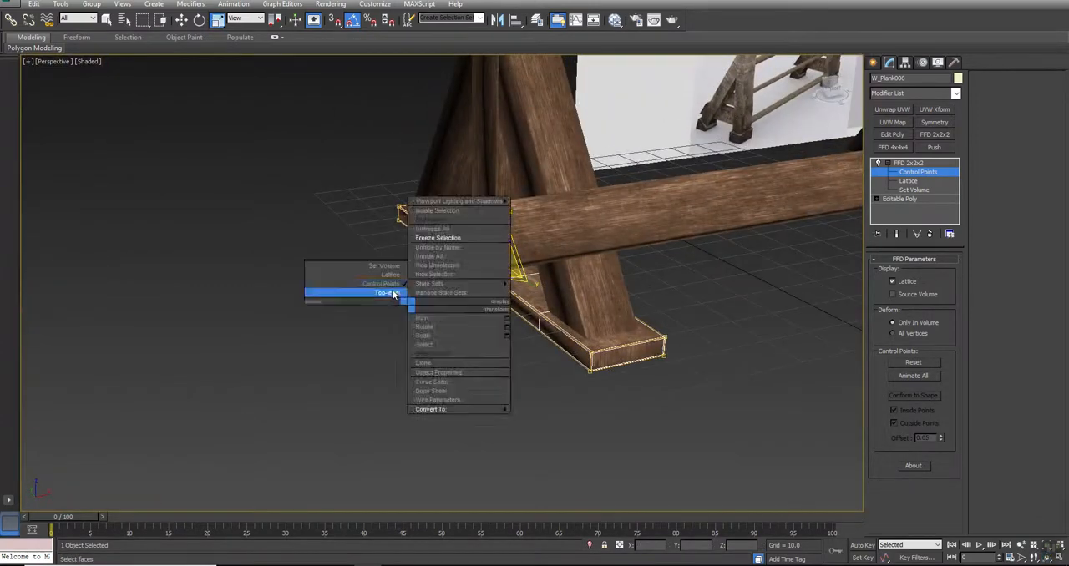
{"action": "left_click", "coordinate": [390, 294]}
{"action": "left_click", "coordinate": [338, 339]}
- Examine how the reshaped base plank sits beneath the first upright and its braces
{"action": "key", "text": "F4"}
{"action": "middle_click_drag", "start_coordinate": [568, 173], "coordinate": [547, 232]}
{"action": "key", "text": "F4"}
{"action": "scroll", "coordinate": [441, 257], "scroll_direction": "up", "scroll_amount": 1}
{"action": "scroll", "coordinate": [441, 258], "scroll_direction": "down", "scroll_amount": 4}
{"action": "middle_click_drag", "start_coordinate": [429, 279], "coordinate": [411, 306], "text": "alt"}
{"action": "scroll", "coordinate": [435, 303], "scroll_direction": "down", "scroll_amount": 4}
{"action": "scroll", "coordinate": [434, 303], "scroll_direction": "up", "scroll_amount": 5}
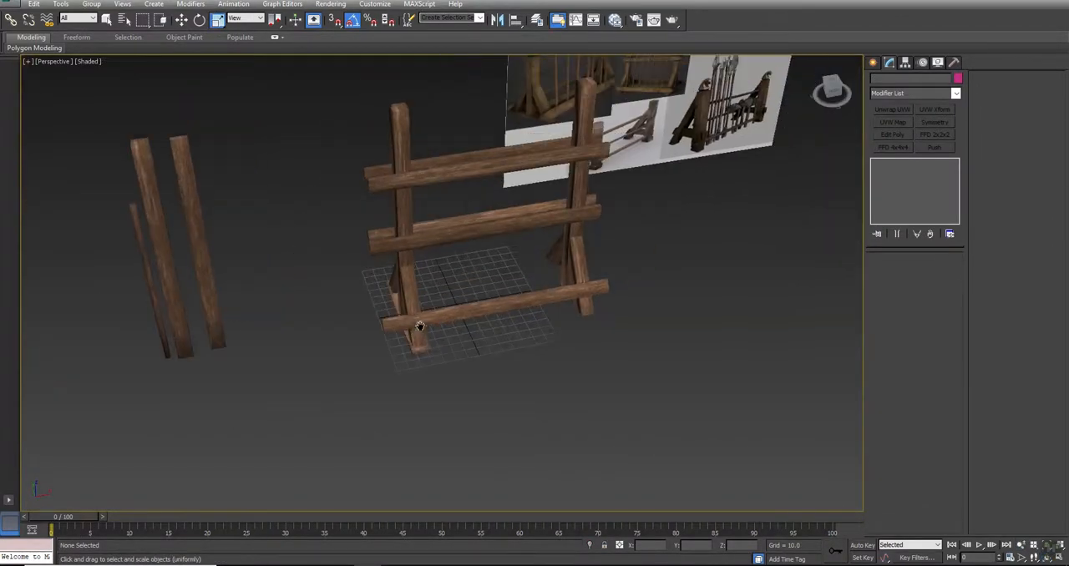
- Clone the base plank as a single copy along X and place it beneath the second upright
{"action": "left_click", "coordinate": [420, 368]}
{"action": "key", "text": "w"}
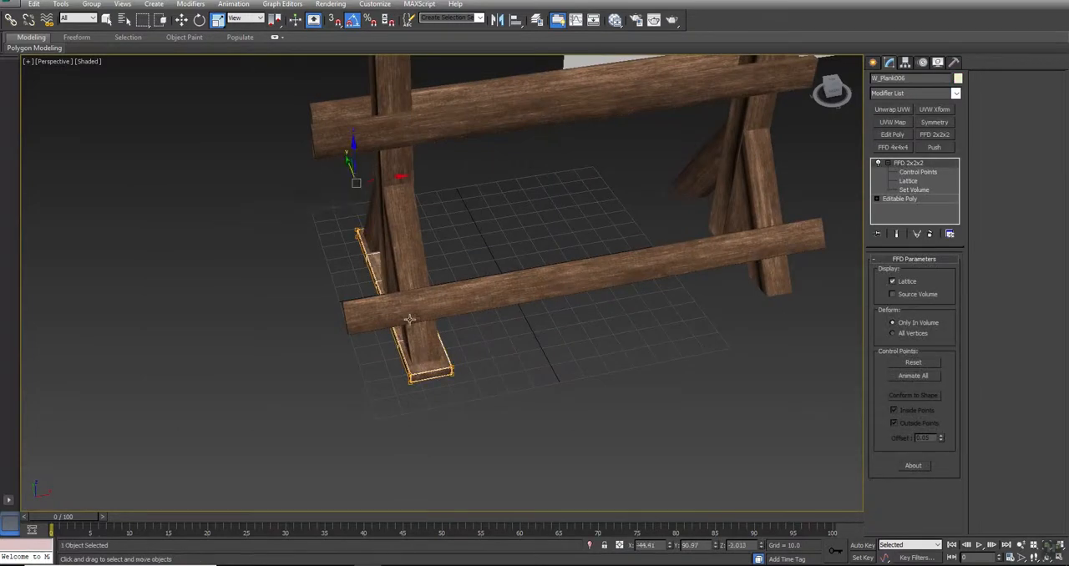
{"action": "left_click_drag", "start_coordinate": [381, 178], "coordinate": [668, 134], "text": "shift"}
{"action": "left_click_drag", "start_coordinate": [664, 182], "coordinate": [664, 182], "text": "shift"}
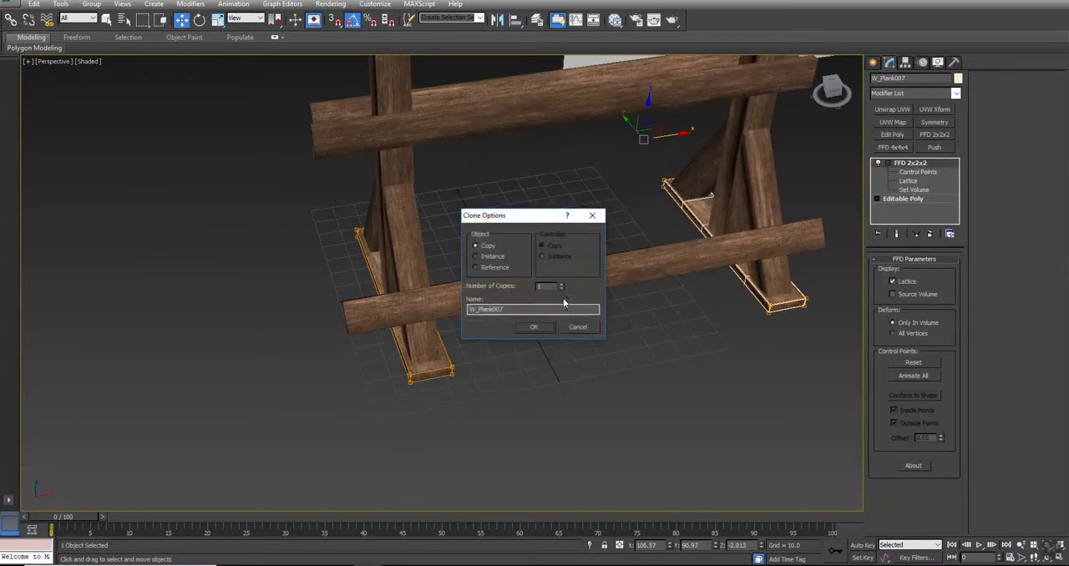
{"action": "left_click", "coordinate": [533, 328]}
- Center both base planks under their uprights in the Top view, at about X 105.43 and X -44.96
{"action": "key", "text": "alt+w"}
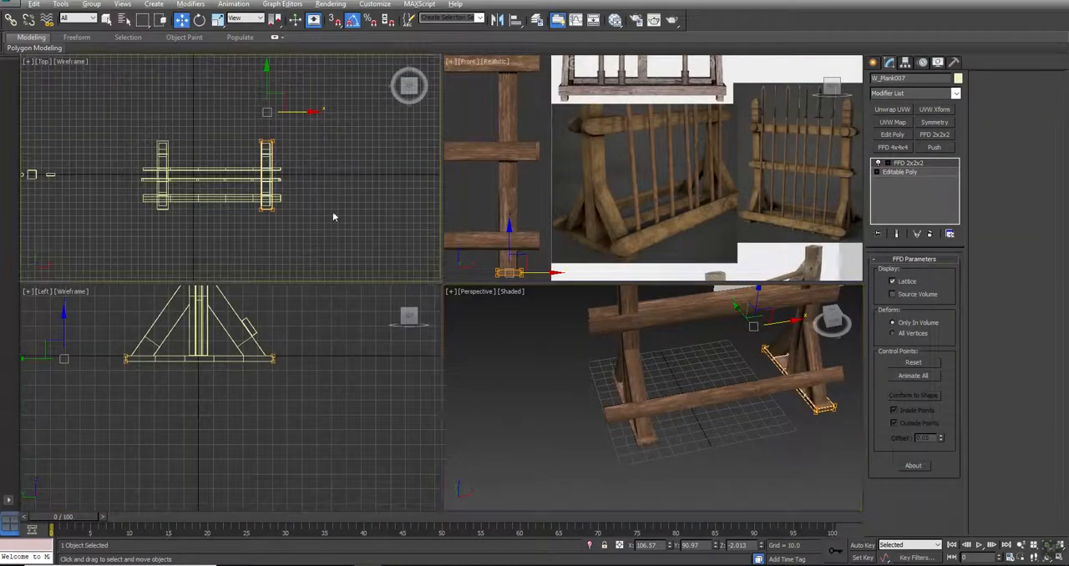
{"action": "key", "text": "alt+w"}
{"action": "key", "text": "z"}
{"action": "left_click_drag", "start_coordinate": [465, 96], "coordinate": [459, 94]}
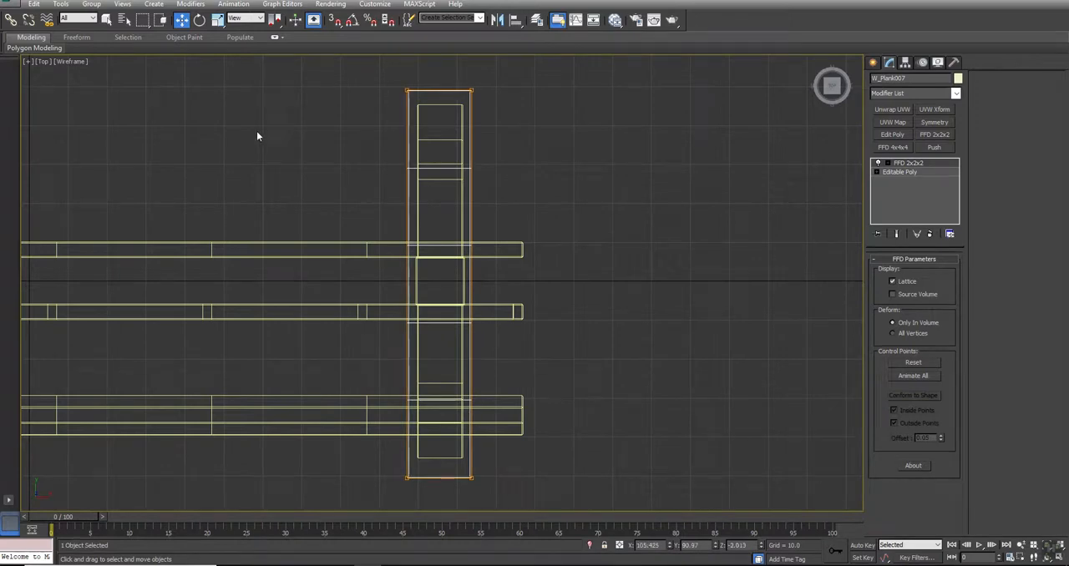
{"action": "middle_click_drag", "start_coordinate": [256, 136], "coordinate": [741, 156]}
{"action": "left_click_drag", "start_coordinate": [373, 122], "coordinate": [372, 121]}
- Compare the rack with the weapon rack photos on the reference image to decide which pieces are still missing
{"action": "key", "text": "alt+w"}
{"action": "middle_click_drag", "start_coordinate": [725, 365], "coordinate": [661, 397]}
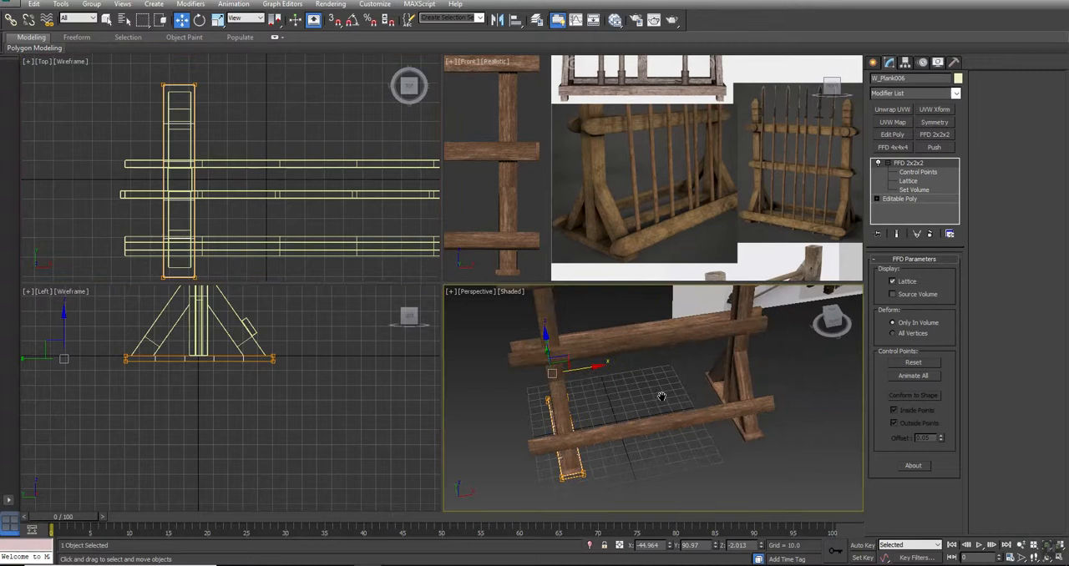
{"action": "key", "text": "alt+w"}
{"action": "middle_click_drag", "start_coordinate": [501, 375], "coordinate": [373, 466], "text": "alt"}
{"action": "left_click", "coordinate": [474, 401]}
{"action": "scroll", "coordinate": [495, 373], "scroll_direction": "down", "scroll_amount": 4}
{"action": "scroll", "coordinate": [521, 212], "scroll_direction": "up", "scroll_amount": 8}
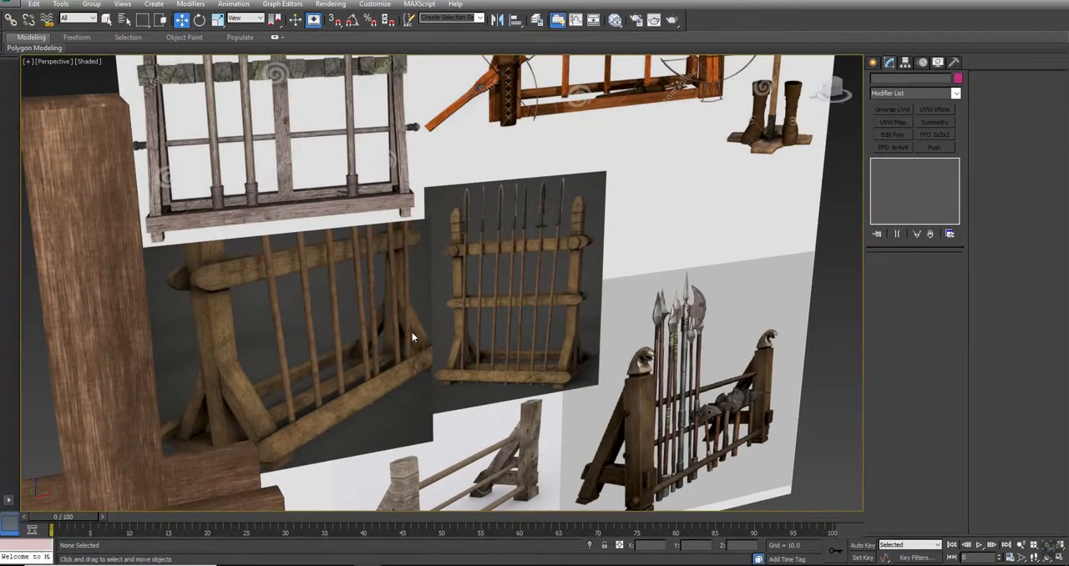
{"action": "middle_click_drag", "start_coordinate": [526, 395], "coordinate": [608, 132]}
{"action": "scroll", "coordinate": [457, 327], "scroll_direction": "down", "scroll_amount": 6}
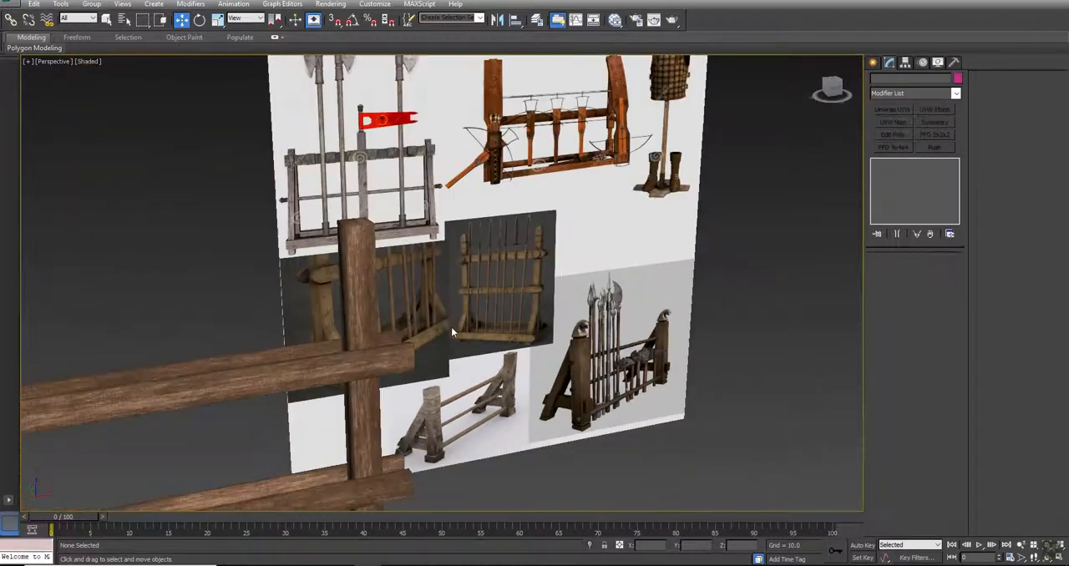
{"action": "middle_click_drag", "start_coordinate": [299, 436], "coordinate": [559, 251]}
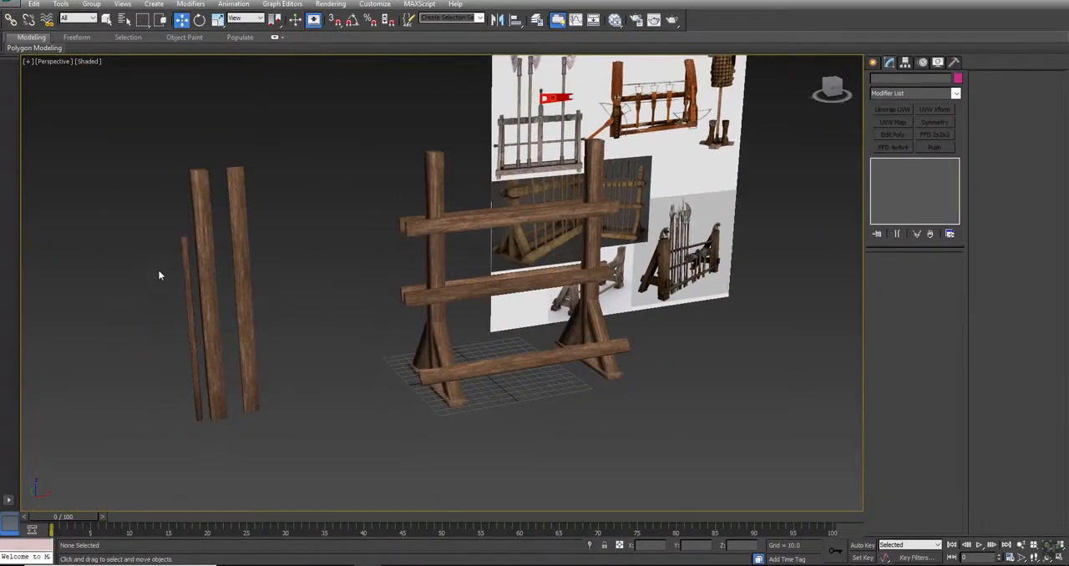
- Clone the thin pole in the Front view and place the copy by the first upright at about X -37.64, Z 94.53
{"action": "left_click", "coordinate": [186, 251]}
{"action": "key", "text": "alt+w"}
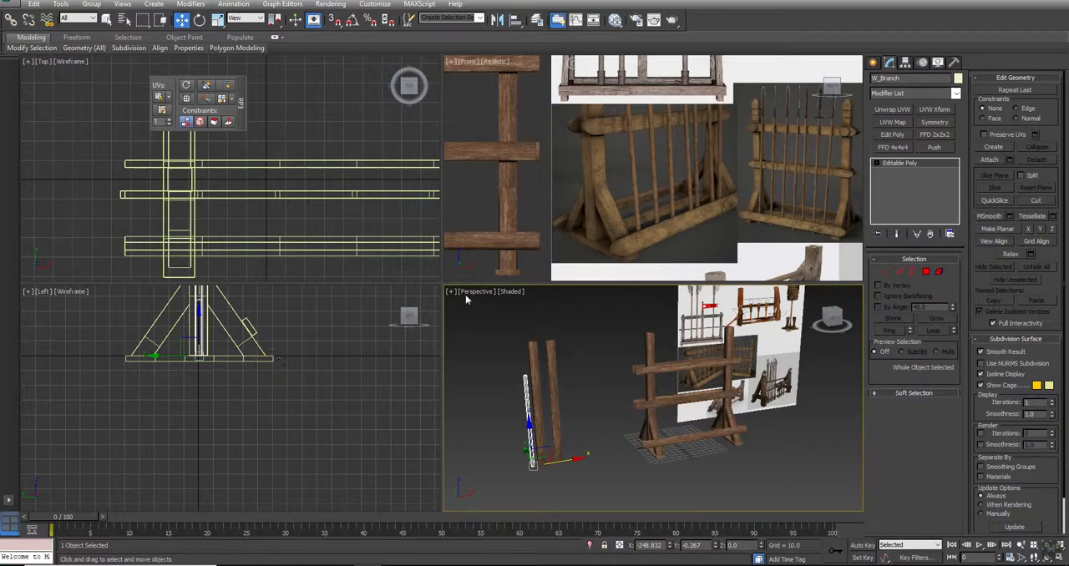
{"action": "scroll", "coordinate": [524, 161], "scroll_direction": "down", "scroll_amount": 2}
{"action": "middle_click_drag", "start_coordinate": [552, 170], "coordinate": [802, 167]}
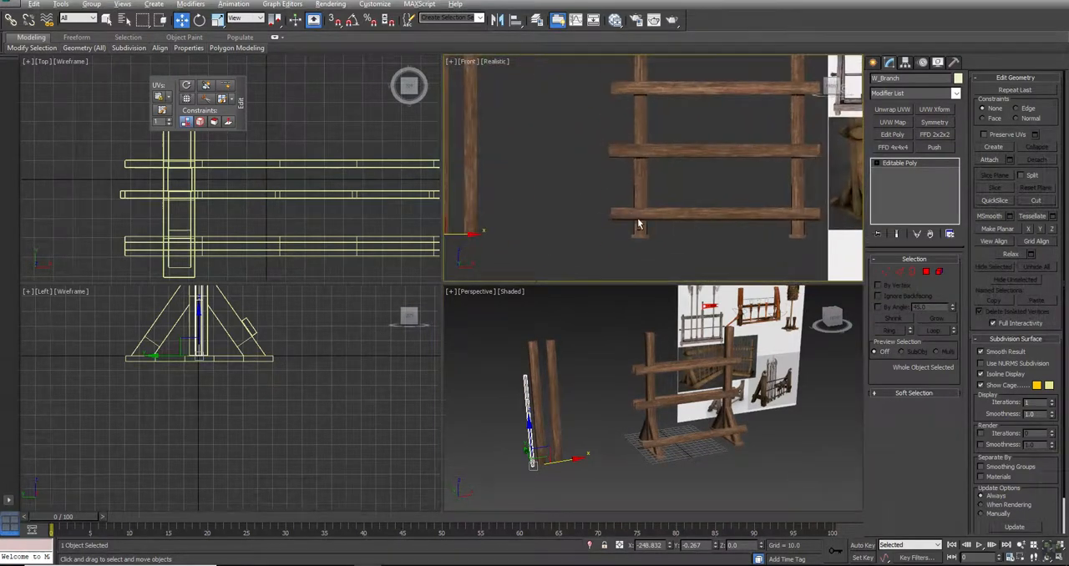
{"action": "key", "text": "alt+w"}
{"action": "middle_click_drag", "start_coordinate": [389, 253], "coordinate": [432, 246]}
{"action": "scroll", "coordinate": [433, 246], "scroll_direction": "down", "scroll_amount": 2}
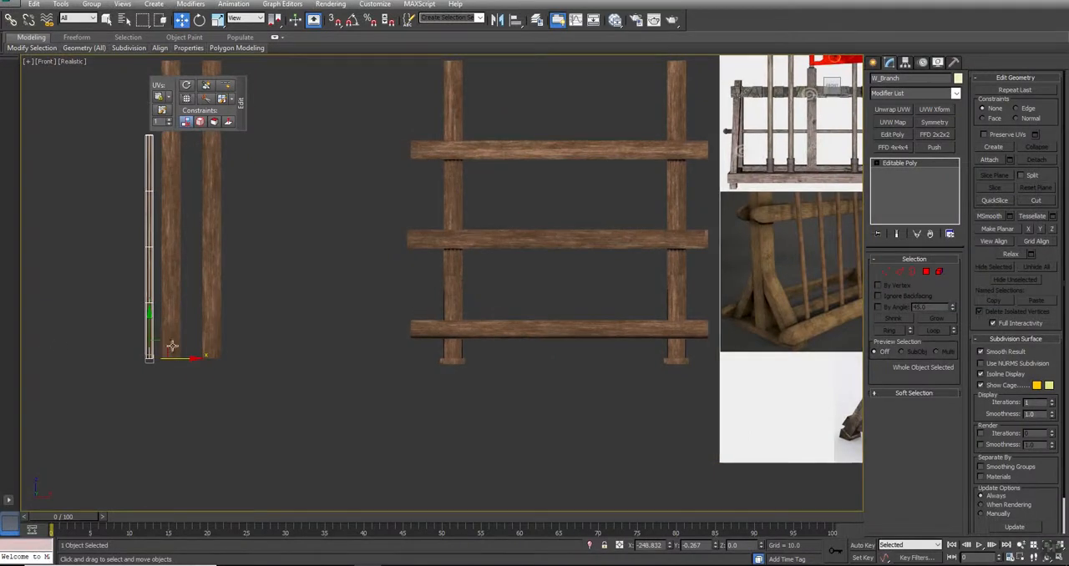
{"action": "mouse_move", "coordinate": [150, 360]}
{"action": "left_mouse_down", "text": "shift"}
{"action": "mouse_move", "coordinate": [451, 200]}
{"action": "mouse_move", "coordinate": [467, 222]}
{"action": "left_mouse_up", "text": "shift"}
{"action": "key", "text": "Return"}
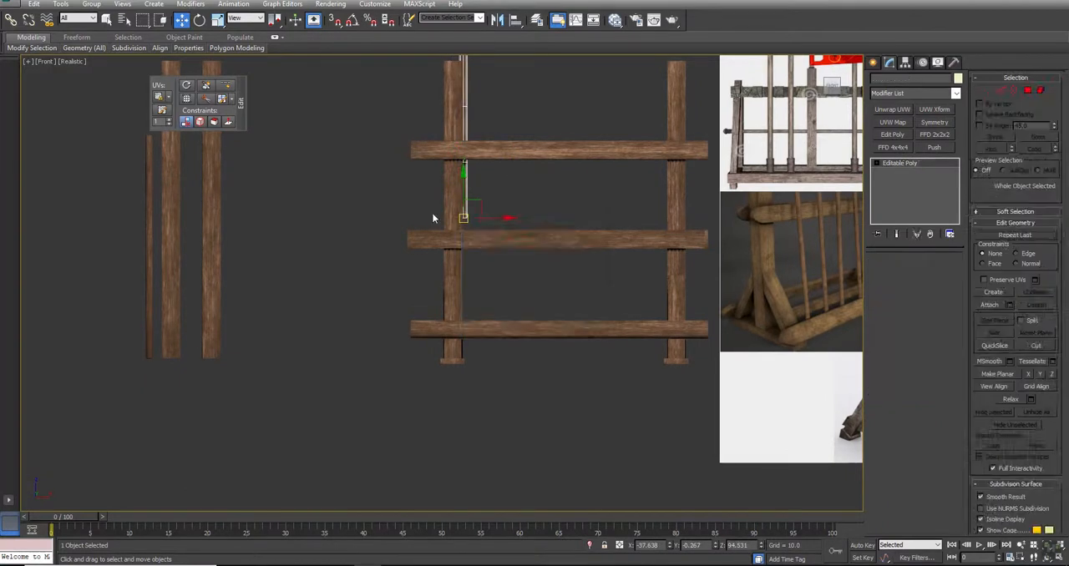
- Clone the placed pole rotated 90° to horizontal and shift the copy to about X -44.77 so it spans both uprights
{"action": "key", "text": "e"}
{"action": "mouse_move", "coordinate": [476, 181]}
{"action": "left_mouse_down"}
{"action": "mouse_move", "coordinate": [549, 179]}
{"action": "mouse_move", "coordinate": [574, 212]}
{"action": "left_mouse_up"}
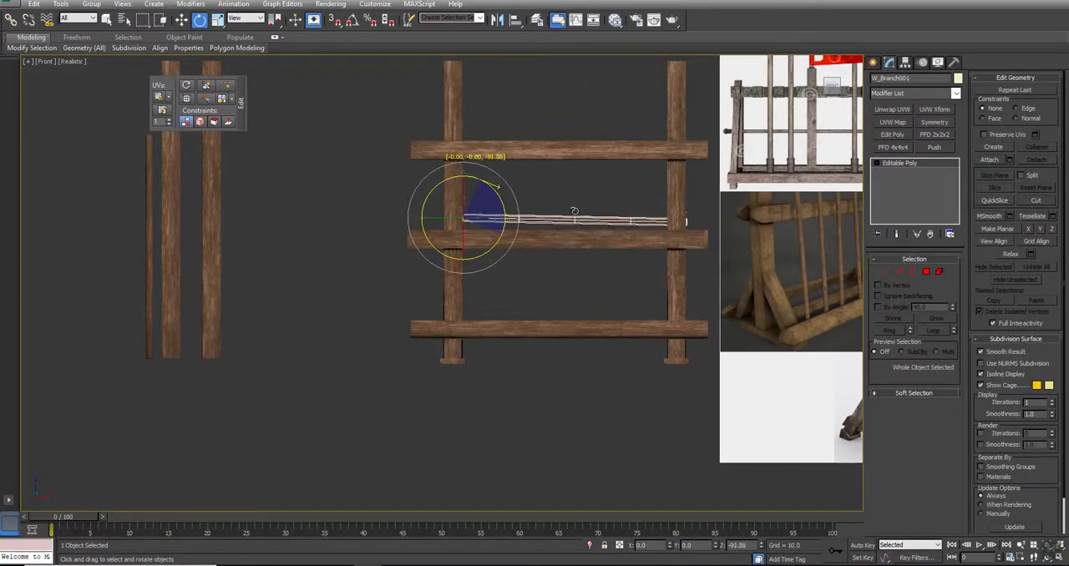
{"action": "right_click", "coordinate": [574, 211]}
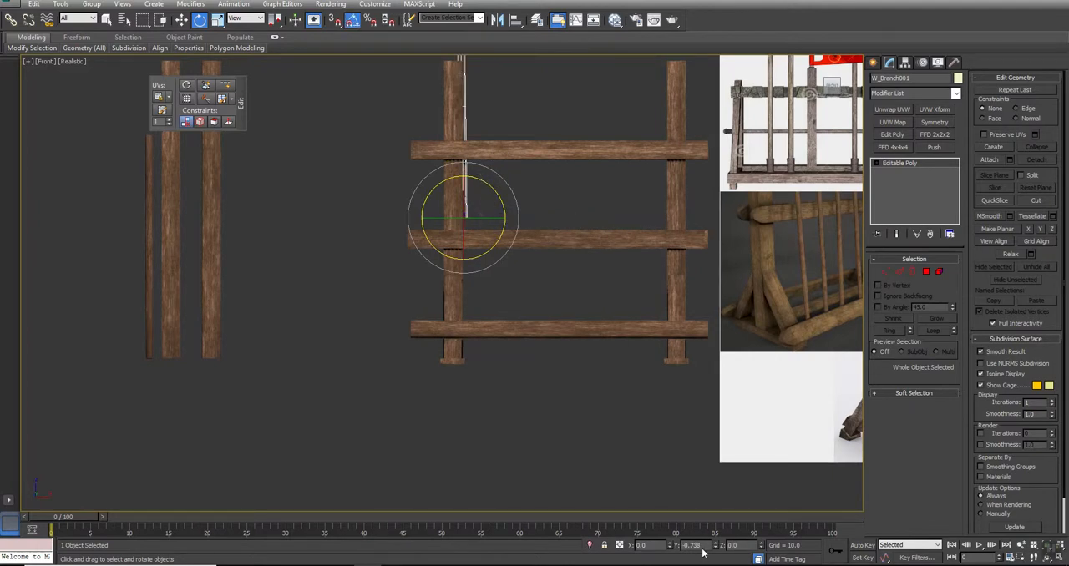
{"action": "left_click_drag", "start_coordinate": [483, 181], "coordinate": [532, 202], "text": "shift"}
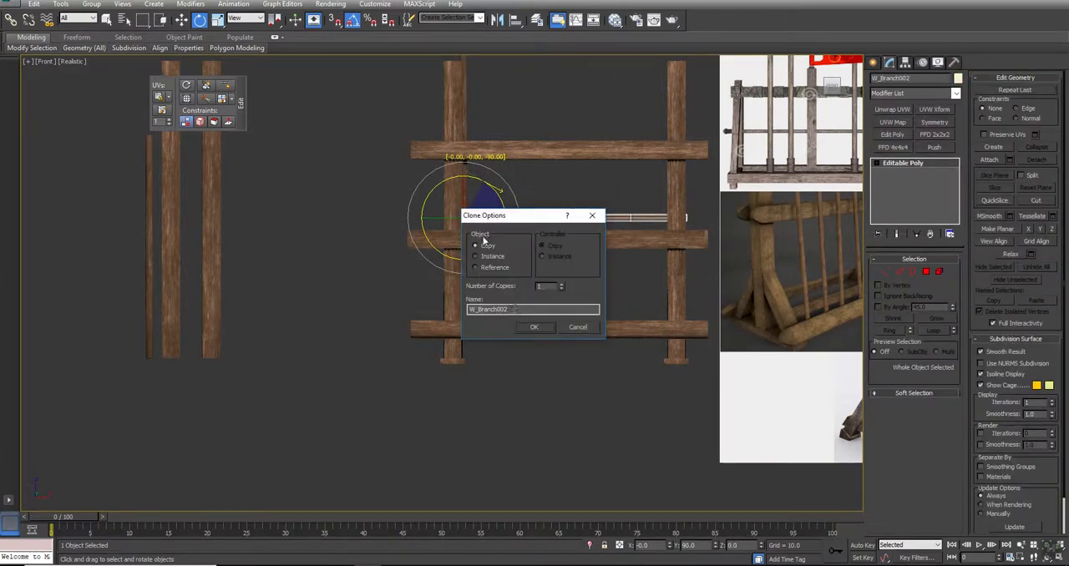
{"action": "left_click", "coordinate": [538, 326]}
{"action": "key", "text": "w"}
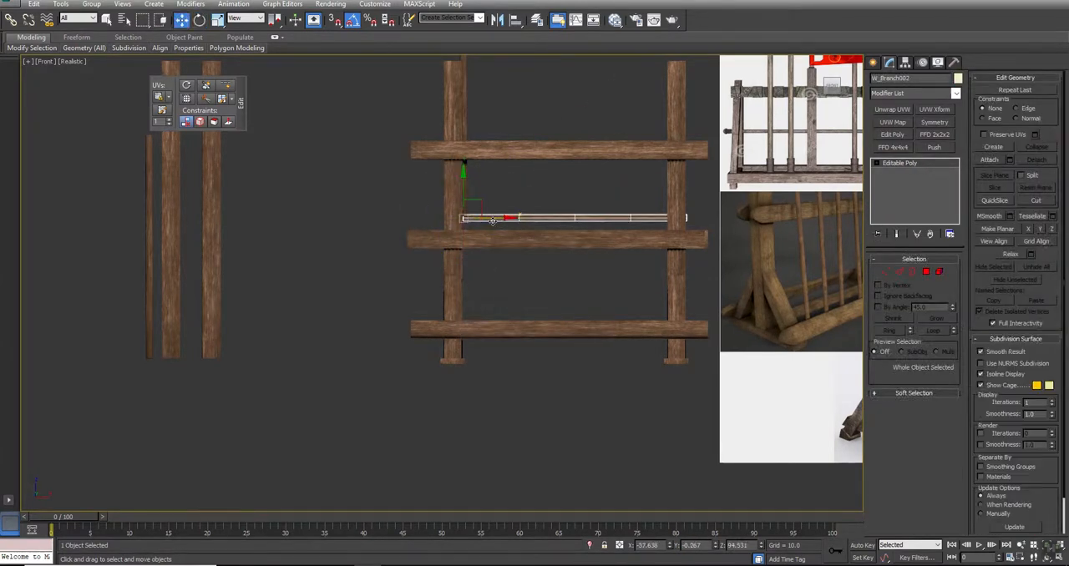
{"action": "left_click_drag", "start_coordinate": [485, 219], "coordinate": [481, 218]}
- Move the horizontal pole in the Left view into the front braces, at about Y -20.57, Z 24.69
{"action": "key", "text": "alt+w"}
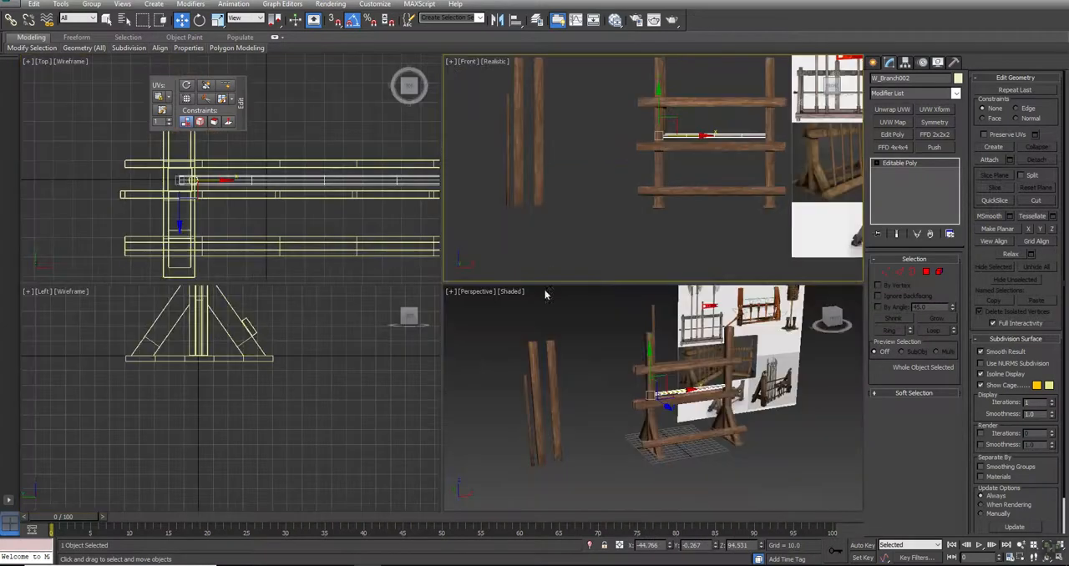
{"action": "middle_click_drag", "start_coordinate": [620, 401], "coordinate": [692, 394], "text": "alt"}
{"action": "middle_click_drag", "start_coordinate": [783, 326], "coordinate": [713, 324], "text": "alt"}
{"action": "middle_click_drag", "start_coordinate": [234, 296], "coordinate": [239, 348]}
{"action": "key", "text": "alt+w"}
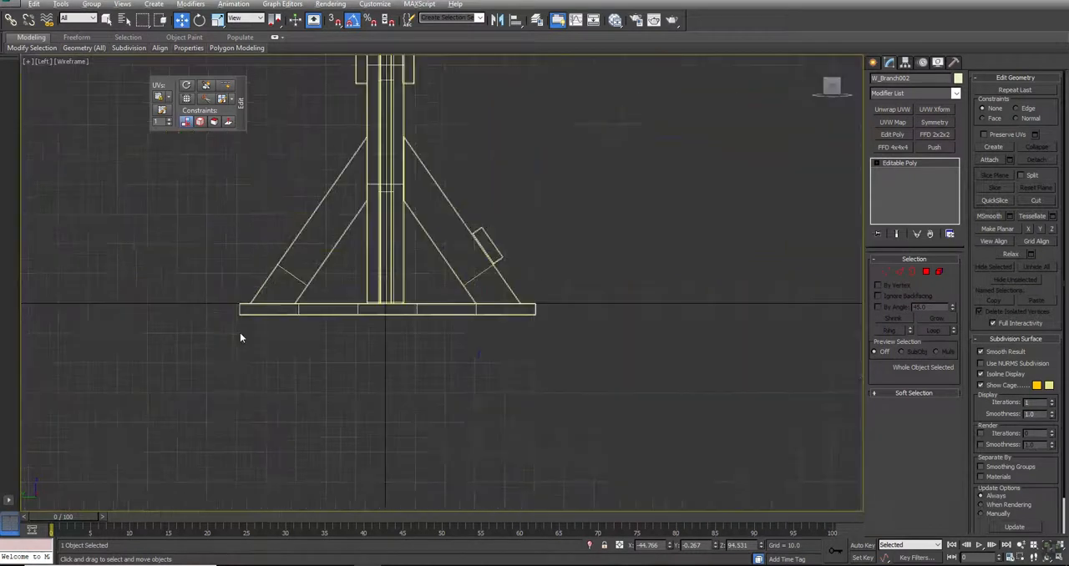
{"action": "middle_click_drag", "start_coordinate": [393, 177], "coordinate": [372, 263]}
{"action": "scroll", "coordinate": [372, 263], "scroll_direction": "down", "scroll_amount": 3}
{"action": "left_click_drag", "start_coordinate": [376, 176], "coordinate": [413, 272]}
{"action": "key", "text": "alt+w"}
{"action": "middle_click_drag", "start_coordinate": [766, 346], "coordinate": [738, 340], "text": "alt"}
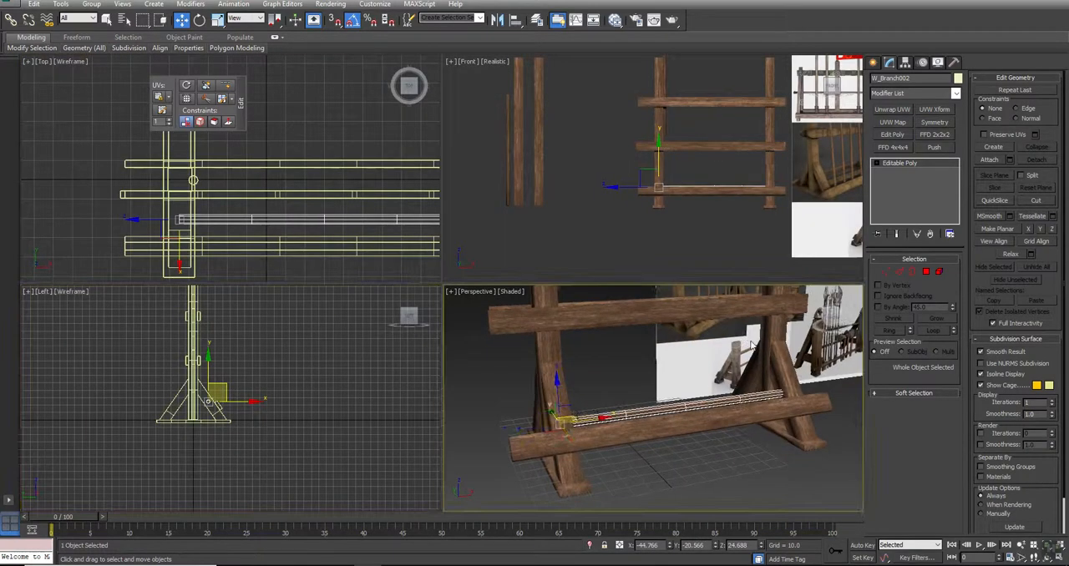
{"action": "key", "text": "alt+w"}
{"action": "middle_click_drag", "start_coordinate": [477, 327], "coordinate": [417, 483], "text": "alt"}
{"action": "left_click", "coordinate": [446, 279]}
- Clone the lower front plank rotated 180° in the Top view as a single copy
{"action": "left_click", "coordinate": [400, 424]}
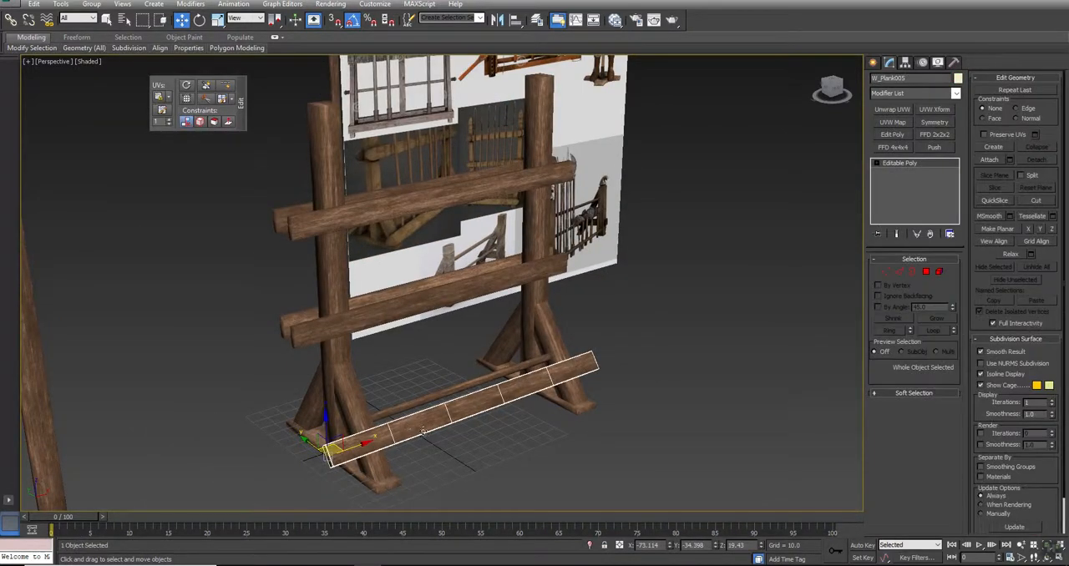
{"action": "left_click", "coordinate": [563, 483]}
{"action": "left_click", "coordinate": [445, 437]}
{"action": "key", "text": "alt+w"}
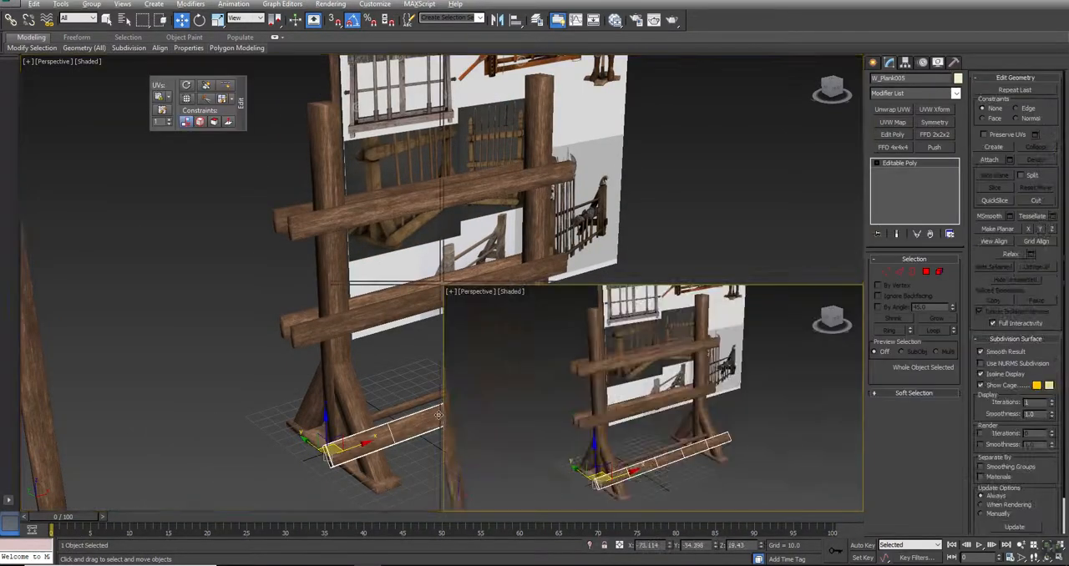
{"action": "key", "text": "alt+w"}
{"action": "key", "text": "e"}
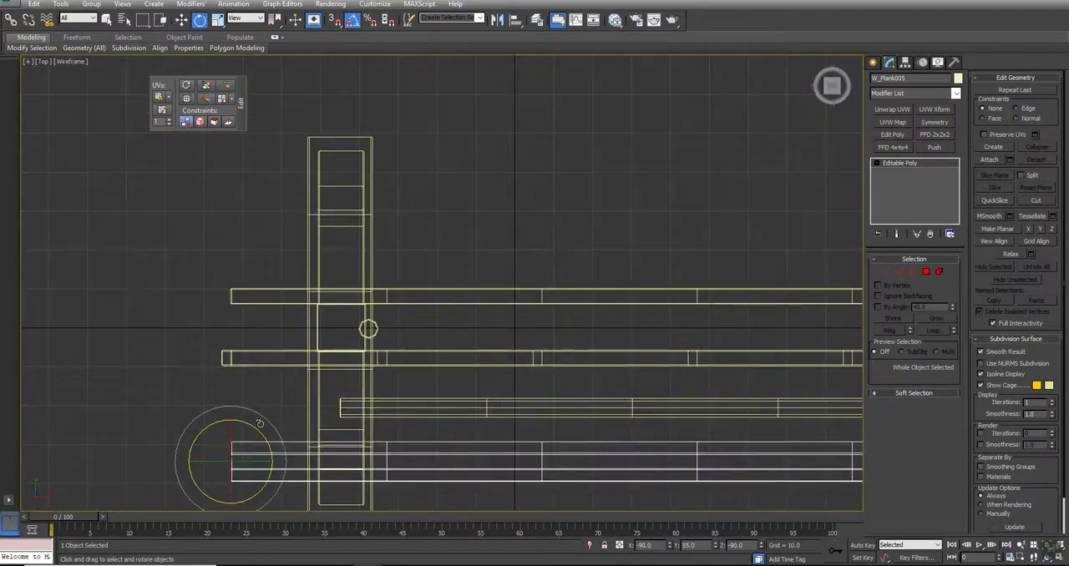
{"action": "mouse_move", "coordinate": [247, 425]}
{"action": "left_mouse_down", "text": "shift"}
{"action": "mouse_move", "coordinate": [232, 496]}
{"action": "mouse_move", "coordinate": [256, 466]}
{"action": "mouse_move", "coordinate": [356, 429]}
{"action": "left_mouse_up", "text": "shift"}
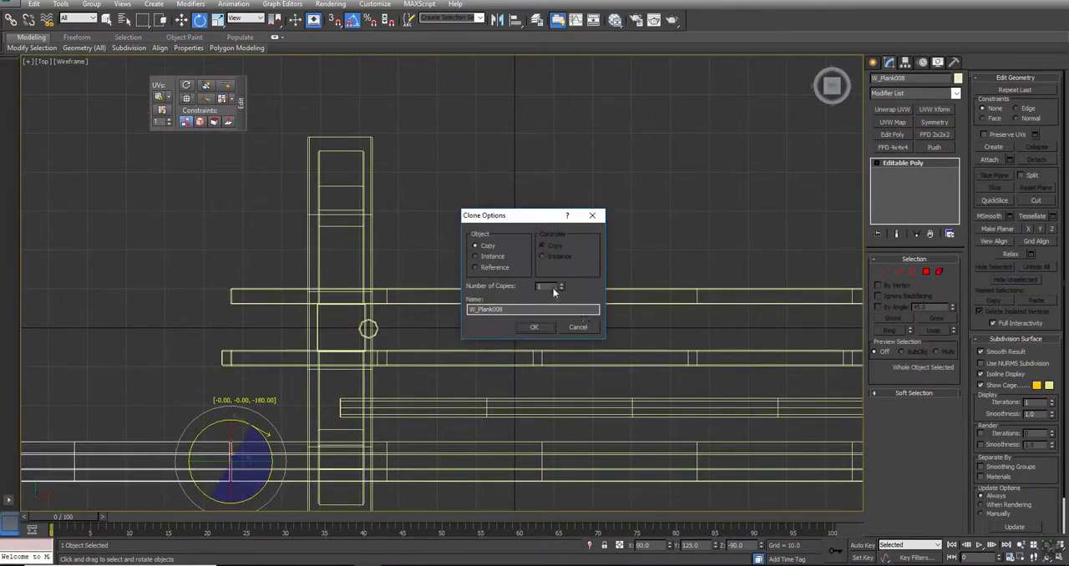
{"action": "left_click", "coordinate": [535, 328]}
- Move the rotated plank copy in the Top view to the rear side so it spans both uprights, at about X 126.53
{"action": "key", "text": "w"}
{"action": "left_click_drag", "start_coordinate": [268, 432], "coordinate": [877, 219]}
{"action": "middle_click_drag", "start_coordinate": [580, 289], "coordinate": [409, 268]}
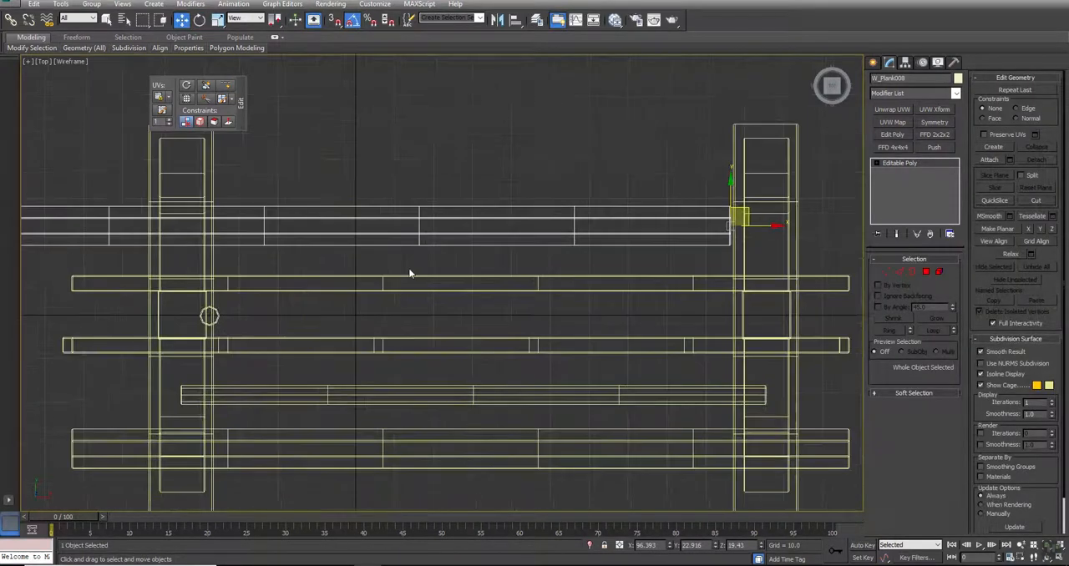
{"action": "scroll", "coordinate": [408, 268], "scroll_direction": "down", "scroll_amount": 3}
{"action": "mouse_move", "coordinate": [623, 247]}
{"action": "left_mouse_down"}
{"action": "mouse_move", "coordinate": [629, 353]}
{"action": "mouse_move", "coordinate": [631, 197]}
{"action": "left_mouse_up"}
- Shift the rear plank horizontally in the Left view until it rests against the outer face of the rear braces
{"action": "key", "text": "alt+w"}
{"action": "middle_click_drag", "start_coordinate": [268, 368], "coordinate": [284, 371]}
{"action": "key", "text": "alt+w"}
{"action": "key", "text": "z"}
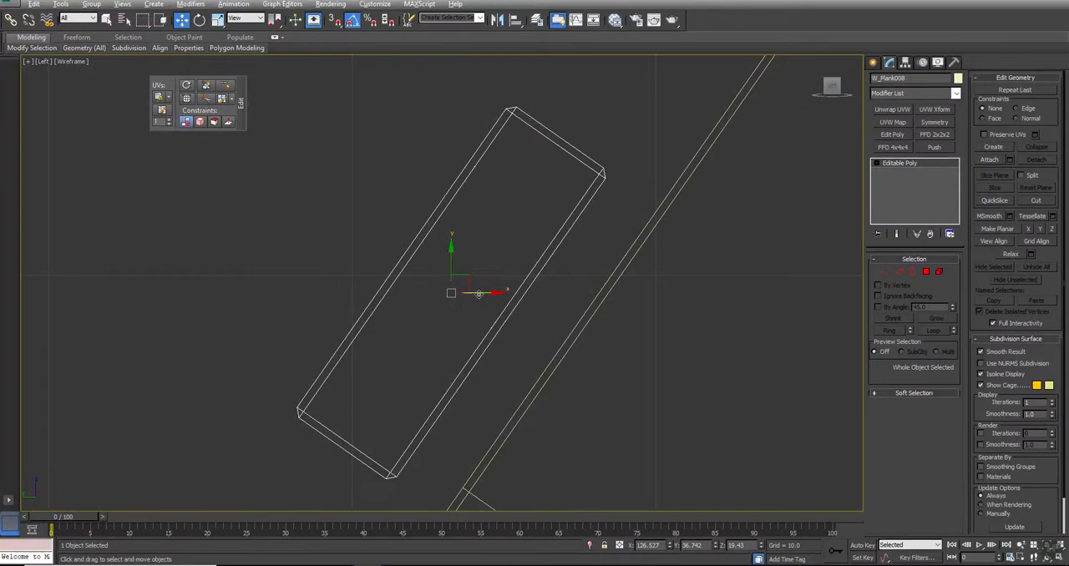
{"action": "left_click_drag", "start_coordinate": [478, 291], "coordinate": [554, 311]}
{"action": "left_click", "coordinate": [366, 301]}
- Clone the horizontal pole in the Left view and place the copy inside the rear braces at about Y 21.58
{"action": "key", "text": "z"}
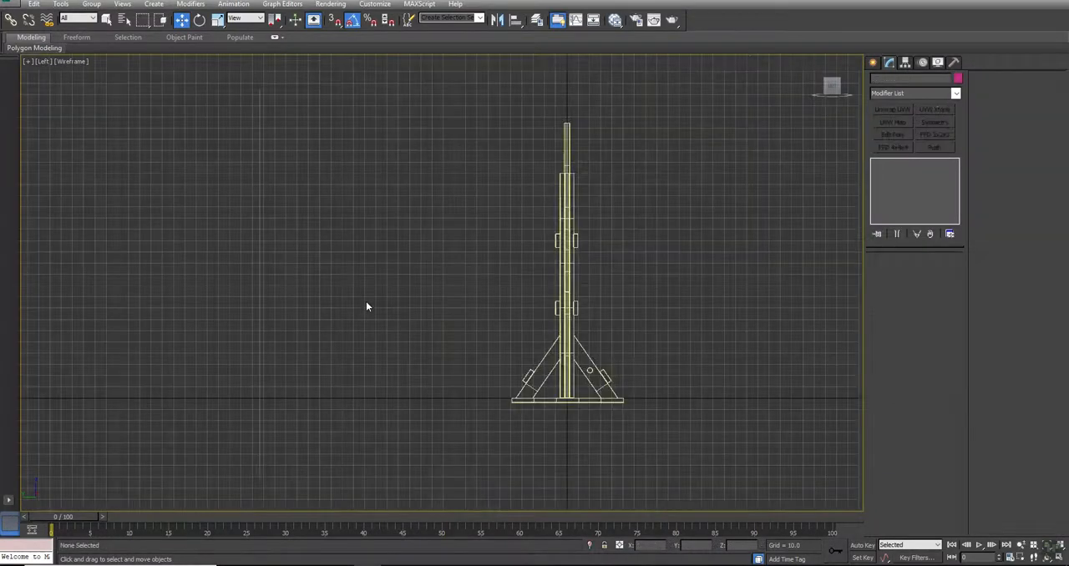
{"action": "scroll", "coordinate": [591, 383], "scroll_direction": "up", "scroll_amount": 5}
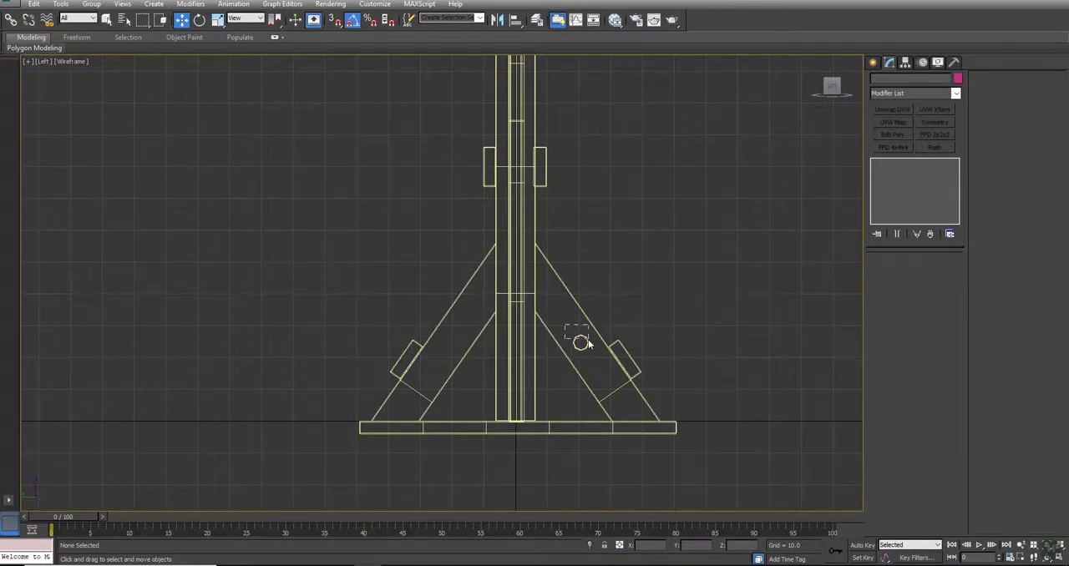
{"action": "left_click", "coordinate": [581, 342]}
{"action": "left_click_drag", "start_coordinate": [611, 350], "coordinate": [477, 349]}
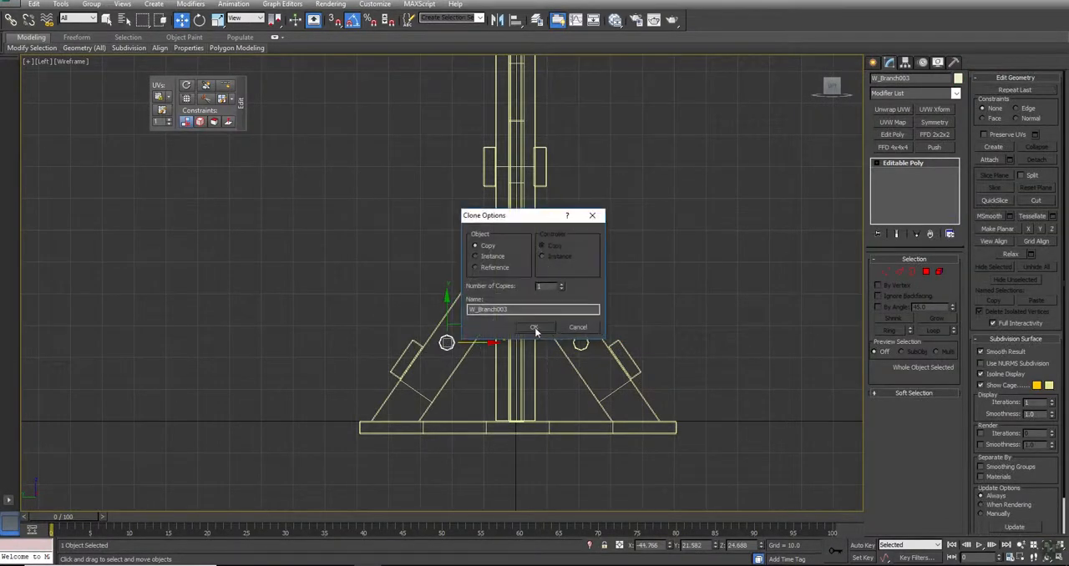
{"action": "left_click", "coordinate": [534, 327]}
{"action": "key", "text": "alt+Tab"}
{"action": "key", "text": "alt+Tab"}
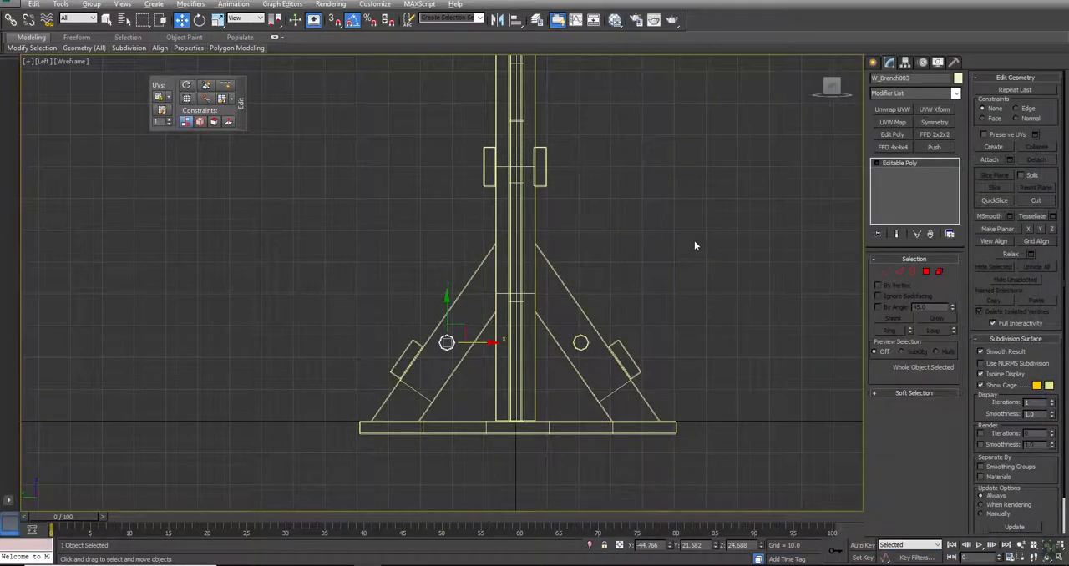
- Examine the weapon rack reference images in the Perspective view and compare their lower structure with the modelled rack
{"action": "key", "text": "alt+w"}
{"action": "right_click", "coordinate": [733, 366]}
{"action": "key", "text": "alt+w"}
{"action": "middle_click_drag", "start_coordinate": [495, 345], "coordinate": [487, 315], "text": "alt"}
{"action": "scroll", "coordinate": [712, 339], "scroll_direction": "down", "scroll_amount": 1}
{"action": "scroll", "coordinate": [653, 318], "scroll_direction": "up", "scroll_amount": 5}
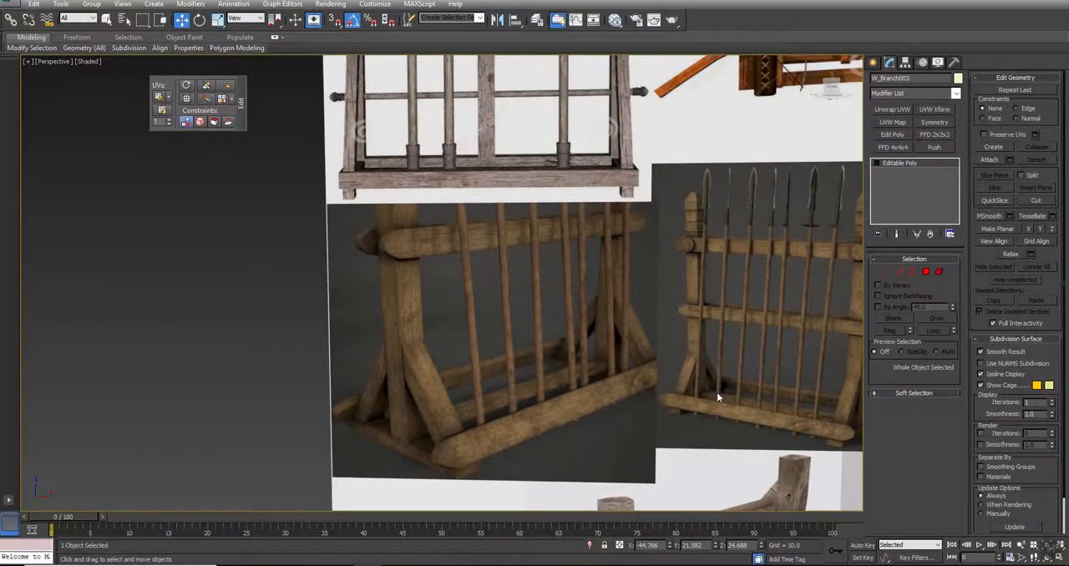
{"action": "scroll", "coordinate": [717, 396], "scroll_direction": "down", "scroll_amount": 1}
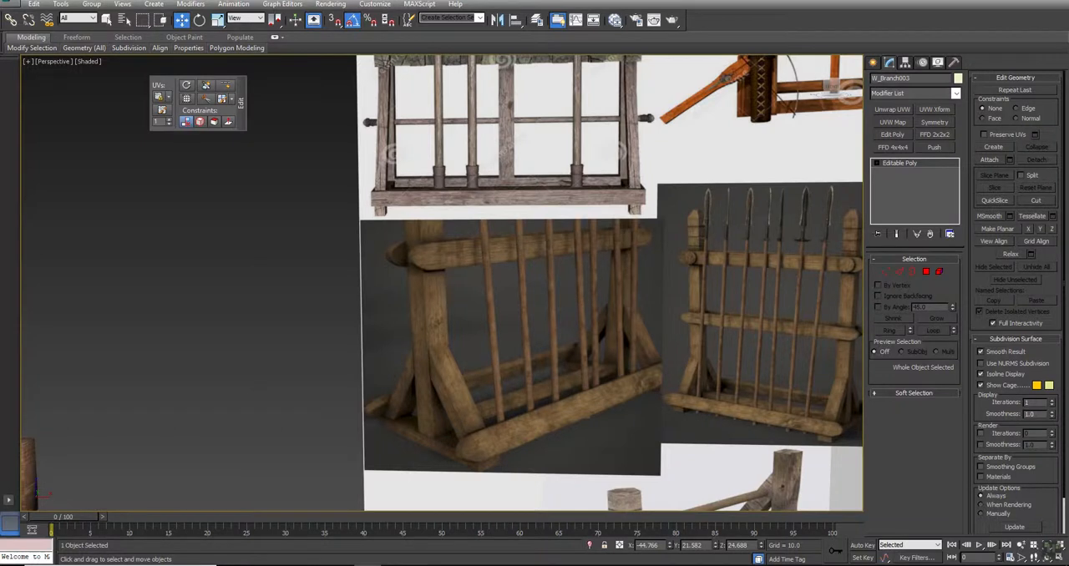
{"action": "middle_click_drag", "start_coordinate": [538, 325], "coordinate": [604, 323]}
{"action": "scroll", "coordinate": [666, 306], "scroll_direction": "down", "scroll_amount": 8}
{"action": "scroll", "coordinate": [660, 307], "scroll_direction": "up", "scroll_amount": 5}
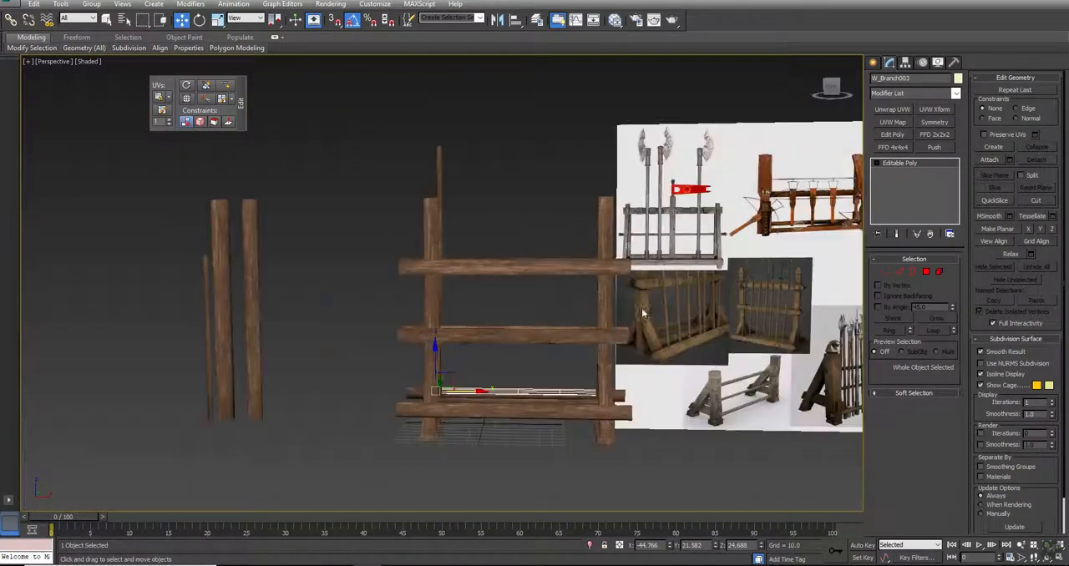
- Move the tall vertical pole out of the rack to the spare wood pieces, at about X -294.5
{"action": "mouse_move", "coordinate": [452, 321]}
{"action": "middle_mouse_down", "text": "alt"}
{"action": "mouse_move", "coordinate": [470, 323]}
{"action": "mouse_move", "coordinate": [463, 314]}
{"action": "middle_mouse_up", "text": "alt"}
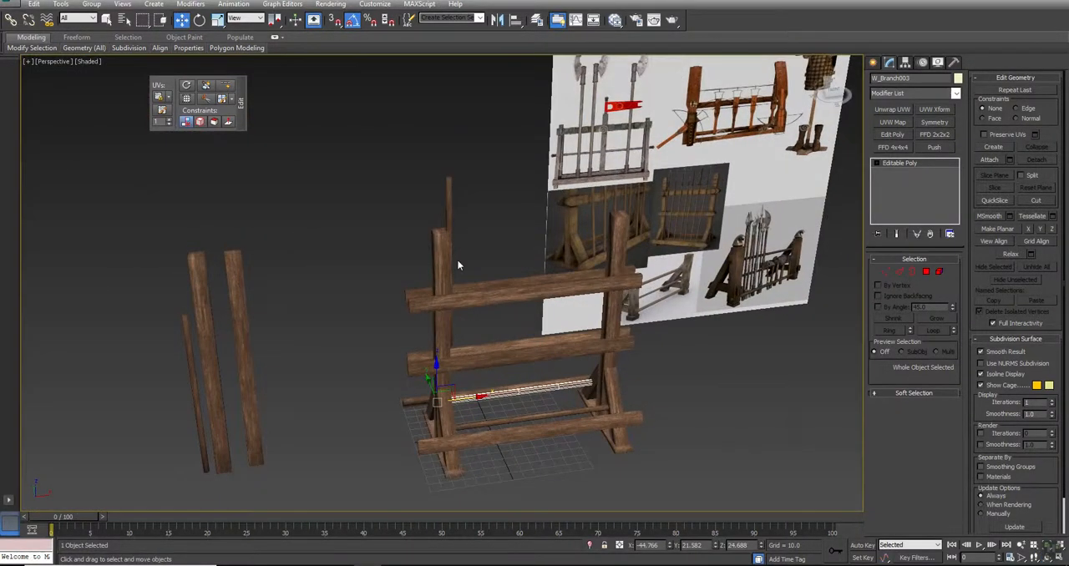
{"action": "left_click", "coordinate": [449, 209]}
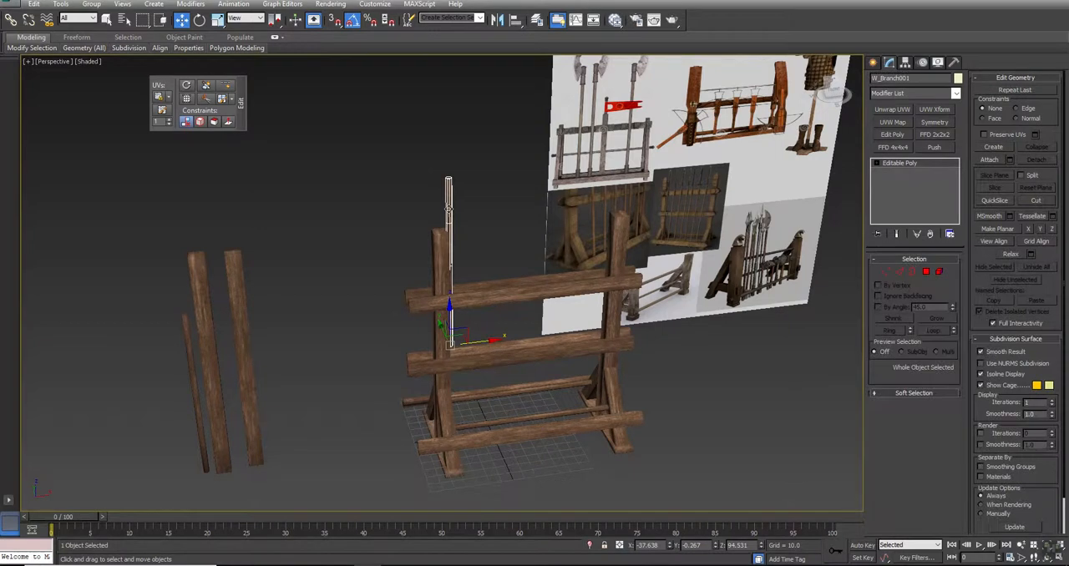
{"action": "left_click_drag", "start_coordinate": [478, 343], "coordinate": [163, 382]}
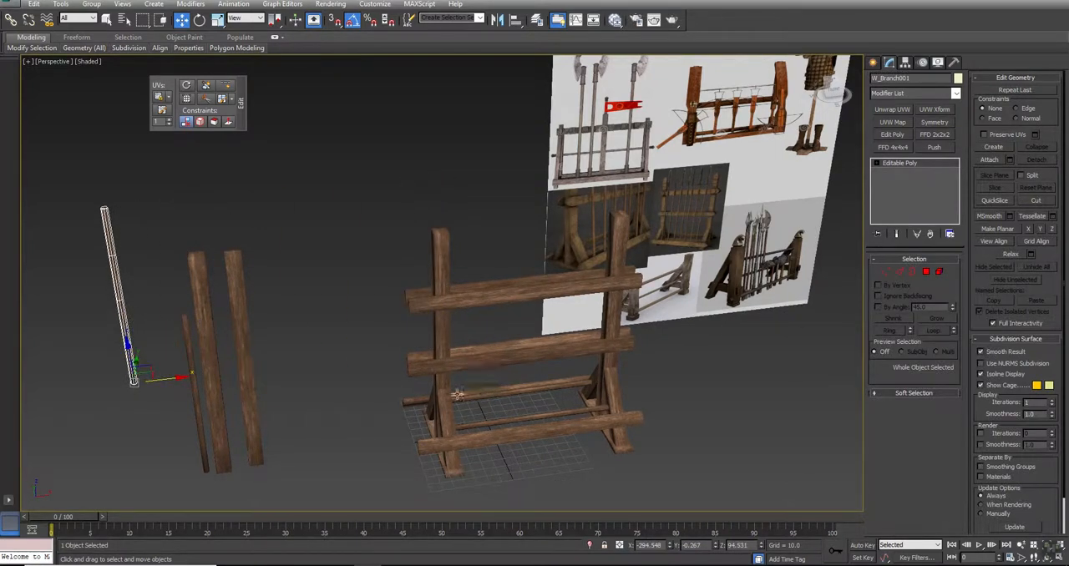
- Clone the upper rear plank in the Left view, rotated 90° so the copy lies flat
{"action": "left_click", "coordinate": [496, 286]}
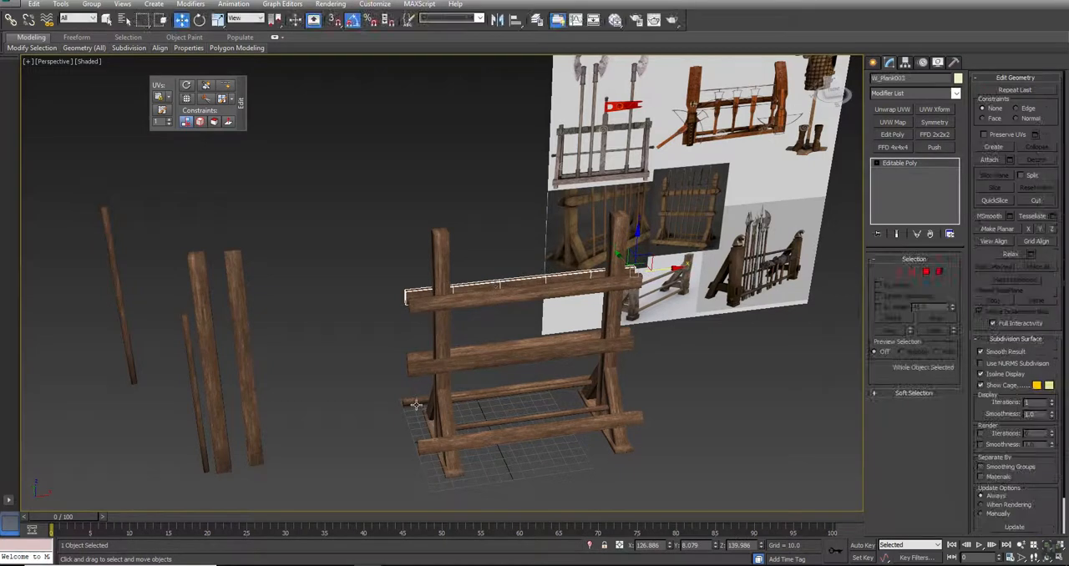
{"action": "key", "text": "alt+w"}
{"action": "scroll", "coordinate": [297, 428], "scroll_direction": "down", "scroll_amount": 4}
{"action": "key", "text": "alt+w"}
{"action": "scroll", "coordinate": [389, 285], "scroll_direction": "down", "scroll_amount": 5}
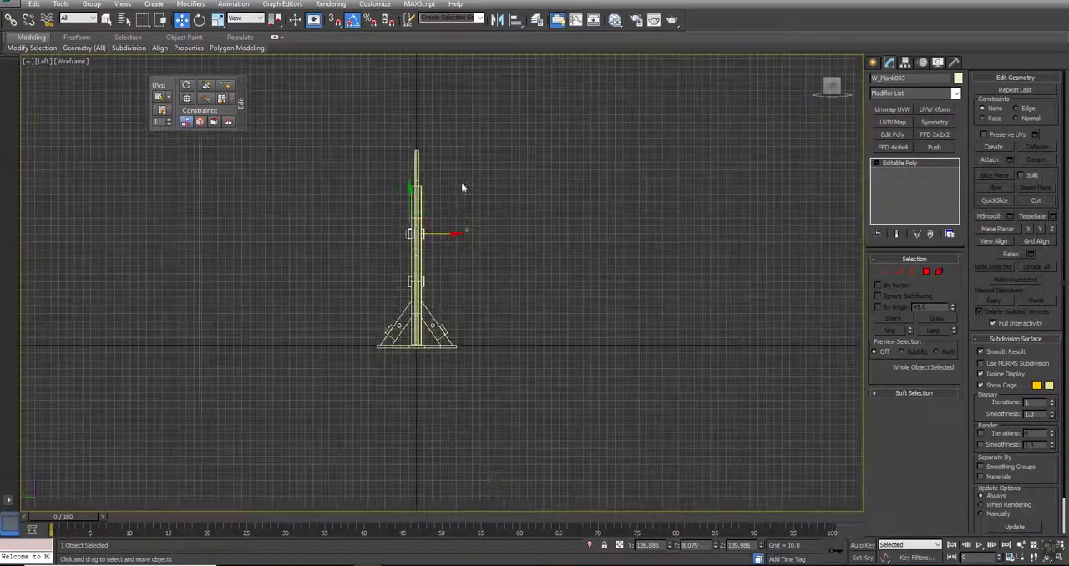
{"action": "key", "text": "e"}
{"action": "scroll", "coordinate": [423, 218], "scroll_direction": "up", "scroll_amount": 3}
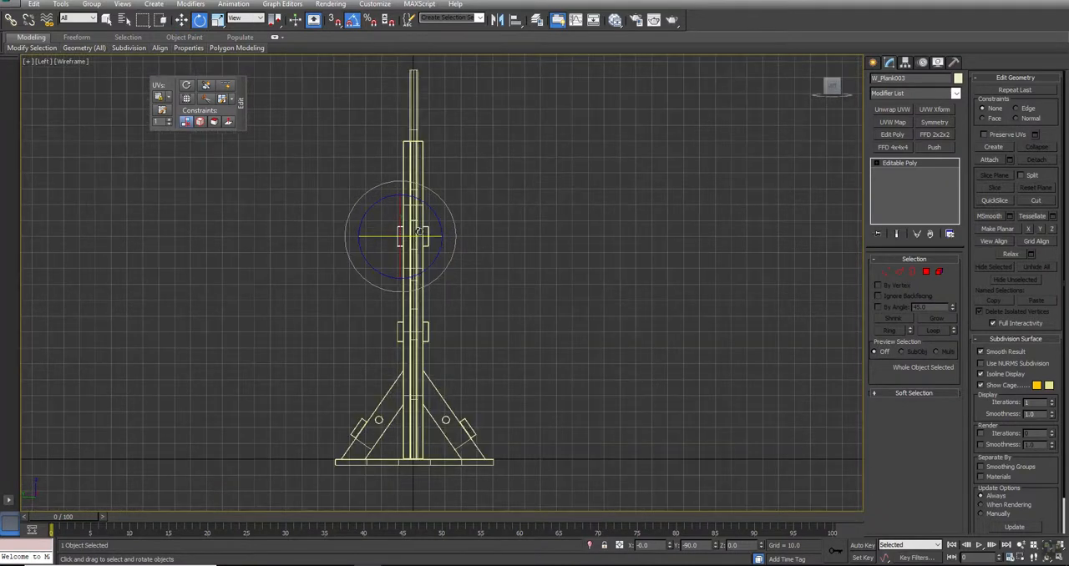
{"action": "mouse_move", "coordinate": [413, 194]}
{"action": "left_mouse_down", "text": "shift"}
{"action": "mouse_move", "coordinate": [477, 219]}
{"action": "mouse_move", "coordinate": [464, 202]}
{"action": "left_mouse_up", "text": "shift"}
{"action": "left_click", "coordinate": [536, 327]}
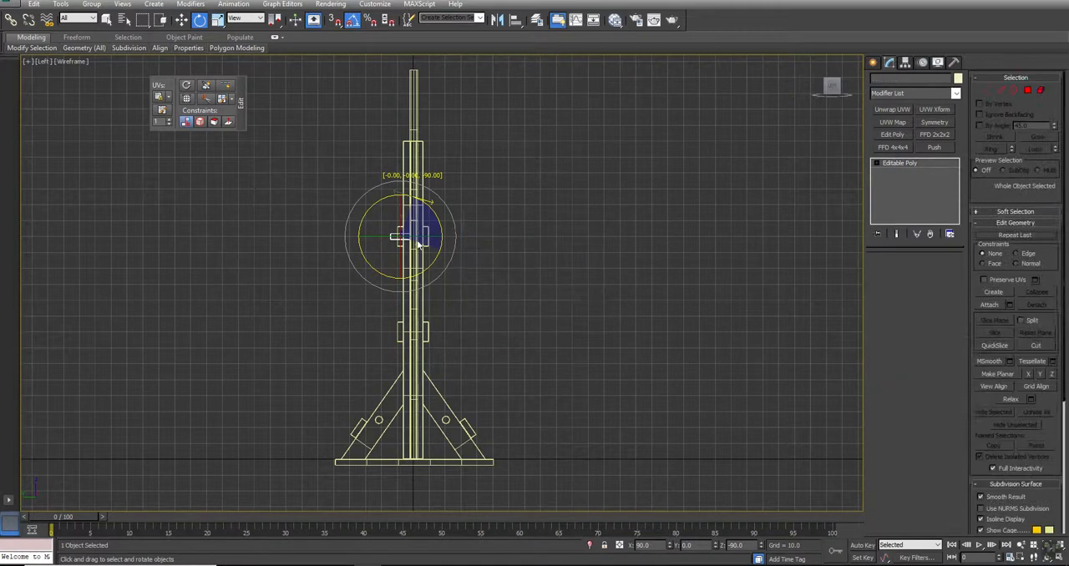
- Move the flat plank copy down in the Left view to the rack's base, at about Y 0.01, Z 1.9
{"action": "key", "text": "w"}
{"action": "left_click_drag", "start_coordinate": [415, 252], "coordinate": [412, 460]}
{"action": "scroll", "coordinate": [422, 444], "scroll_direction": "up", "scroll_amount": 5}
{"action": "scroll", "coordinate": [411, 461], "scroll_direction": "up", "scroll_amount": 5}
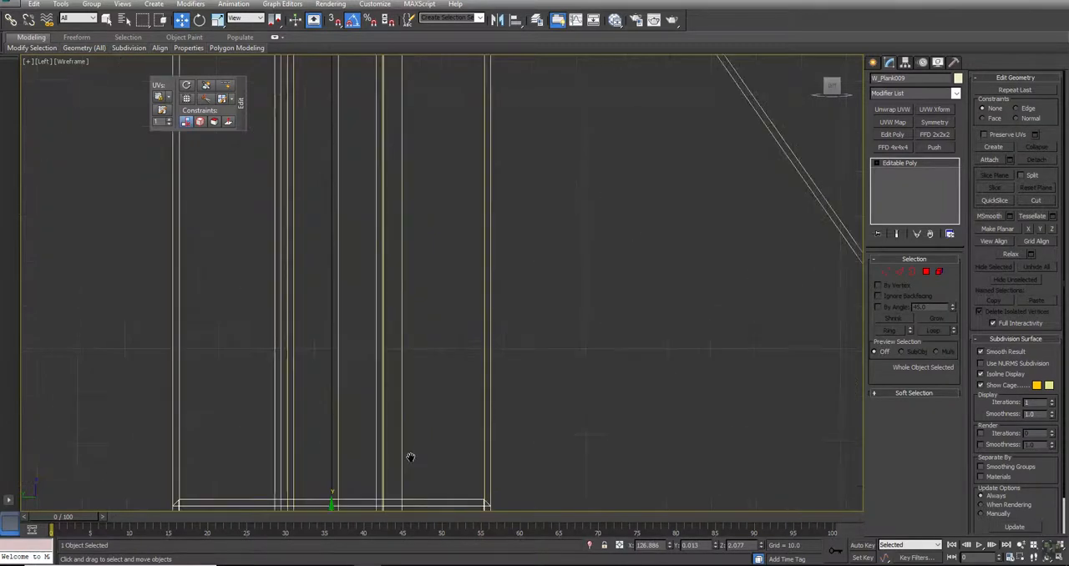
{"action": "middle_click_drag", "start_coordinate": [411, 460], "coordinate": [466, 260]}
{"action": "left_click_drag", "start_coordinate": [410, 322], "coordinate": [411, 322]}
- Apply an FFD 2x2x2 modifier to the flat base plank and pull its right-end control points in to the upright
{"action": "key", "text": "alt+w"}
{"action": "key", "text": "alt+w"}
{"action": "middle_click_drag", "start_coordinate": [577, 387], "coordinate": [601, 360], "text": "alt"}
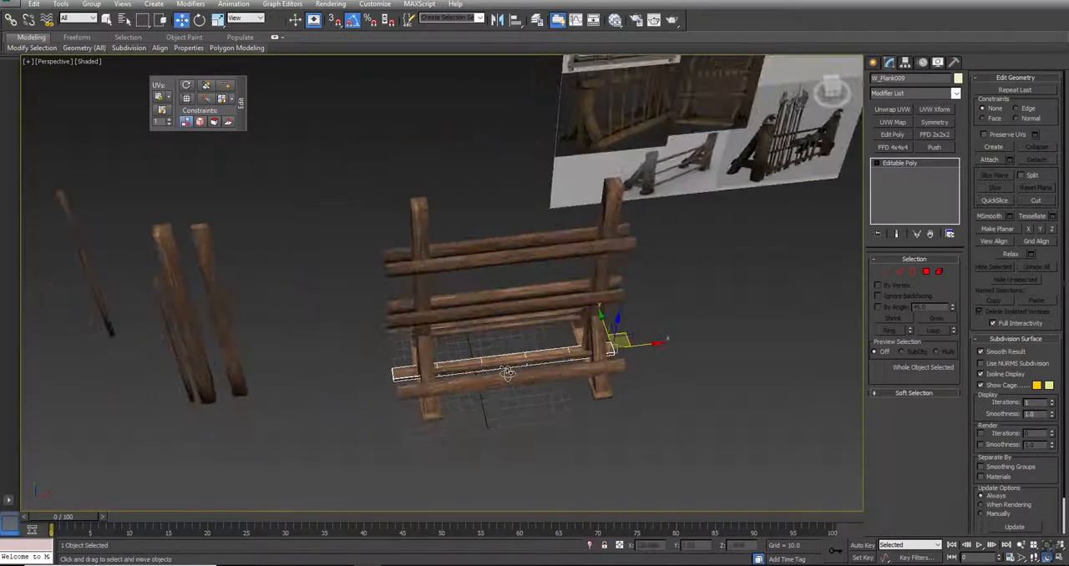
{"action": "left_click", "coordinate": [928, 133]}
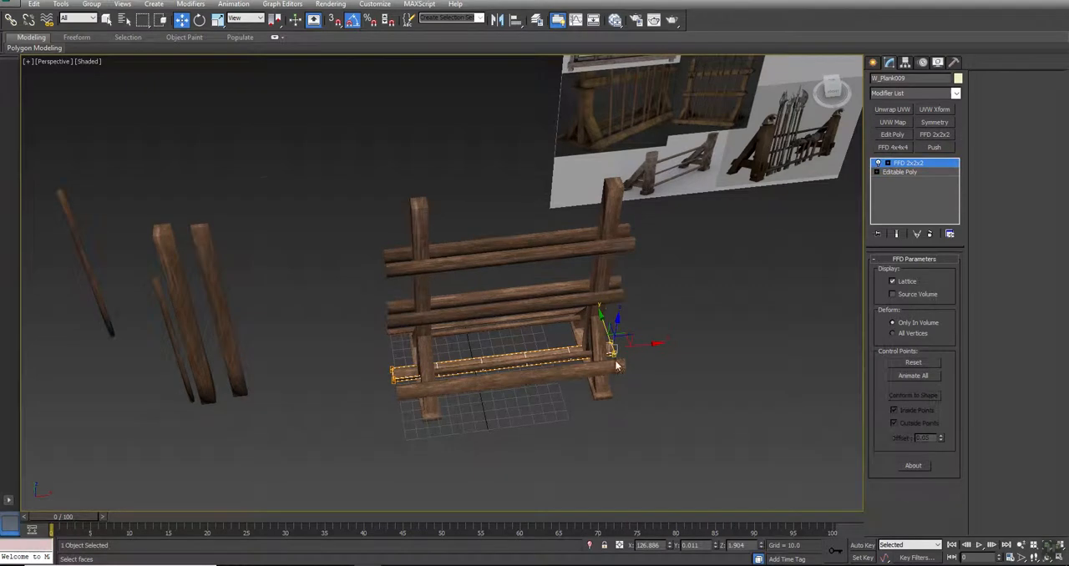
{"action": "scroll", "coordinate": [615, 377], "scroll_direction": "up", "scroll_amount": 6}
{"action": "left_click_drag", "start_coordinate": [513, 334], "coordinate": [524, 331]}
{"action": "middle_click_drag", "start_coordinate": [343, 328], "coordinate": [740, 281]}
{"action": "scroll", "coordinate": [743, 279], "scroll_direction": "down", "scroll_amount": 3}
- Pull the base plank's left-end control points inward until that end meets the left upright, and finish editing the lattice
{"action": "left_click_drag", "start_coordinate": [452, 312], "coordinate": [388, 354]}
{"action": "left_click_drag", "start_coordinate": [440, 318], "coordinate": [511, 311]}
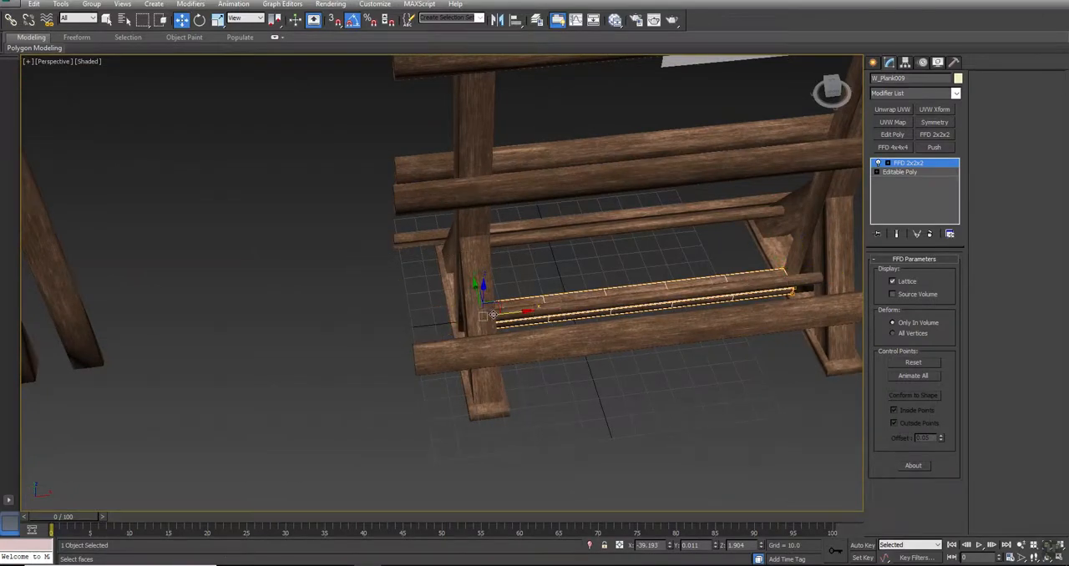
{"action": "scroll", "coordinate": [490, 316], "scroll_direction": "up", "scroll_amount": 5}
{"action": "middle_click_drag", "start_coordinate": [480, 327], "coordinate": [449, 331], "text": "alt"}
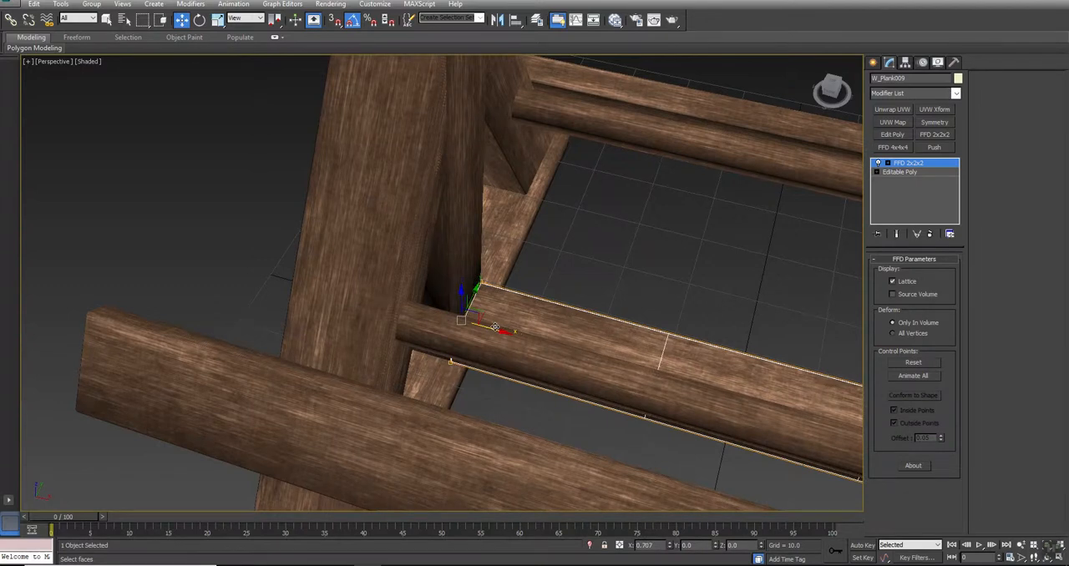
{"action": "scroll", "coordinate": [495, 326], "scroll_direction": "down", "scroll_amount": 10}
{"action": "middle_click_drag", "start_coordinate": [627, 302], "coordinate": [338, 349], "text": "alt"}
{"action": "scroll", "coordinate": [354, 308], "scroll_direction": "down", "scroll_amount": 5}
{"action": "middle_click_drag", "start_coordinate": [354, 308], "coordinate": [496, 371], "text": "alt"}
{"action": "left_click", "coordinate": [496, 371]}
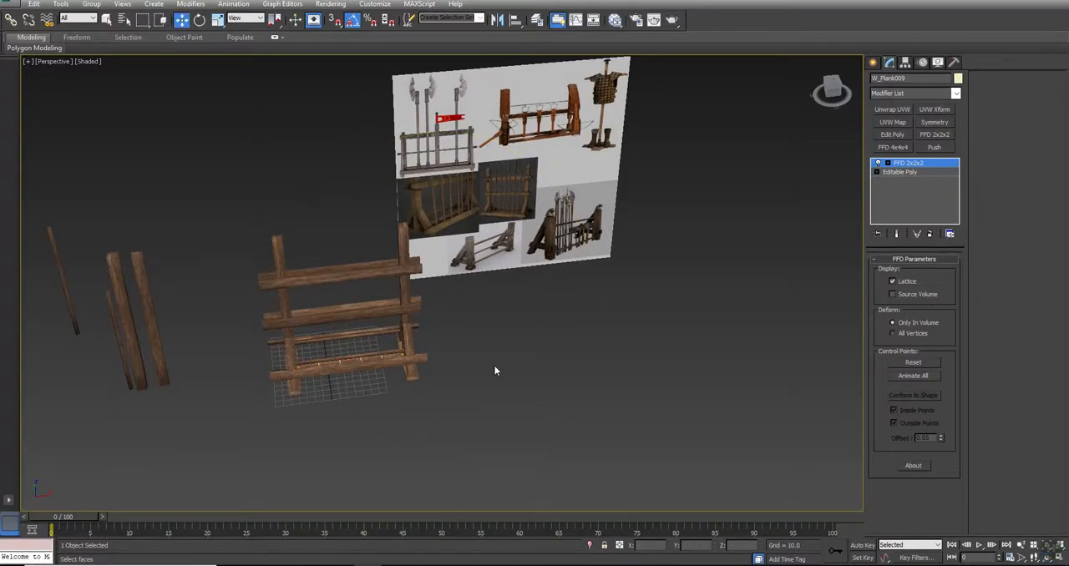
{"action": "left_click_drag", "start_coordinate": [255, 420], "coordinate": [223, 445]}
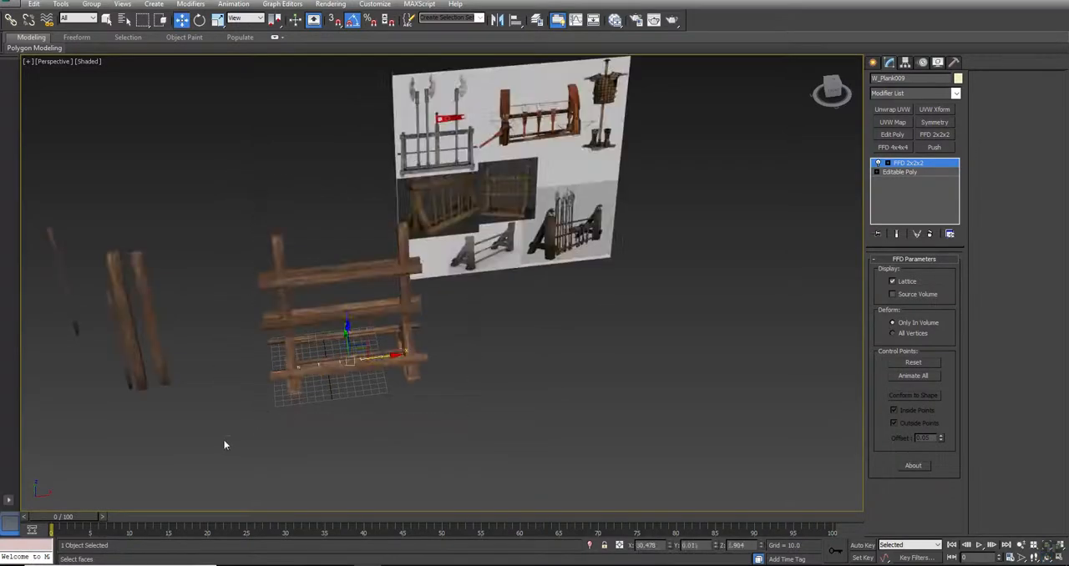
{"action": "right_click", "coordinate": [271, 368]}
{"action": "left_click", "coordinate": [242, 341]}
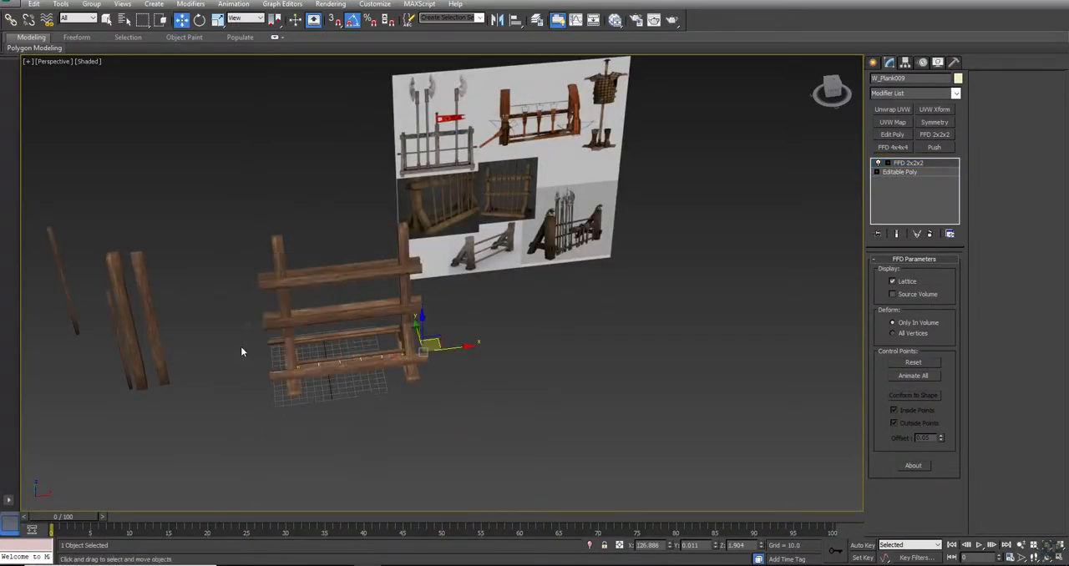
- Select all the assembled rack pieces and hide every unselected object
{"action": "right_click", "coordinate": [255, 351]}
{"action": "left_click", "coordinate": [226, 336]}
{"action": "left_click_drag", "start_coordinate": [208, 163], "coordinate": [627, 389]}
{"action": "right_click", "coordinate": [561, 359]}
{"action": "left_click", "coordinate": [583, 313]}
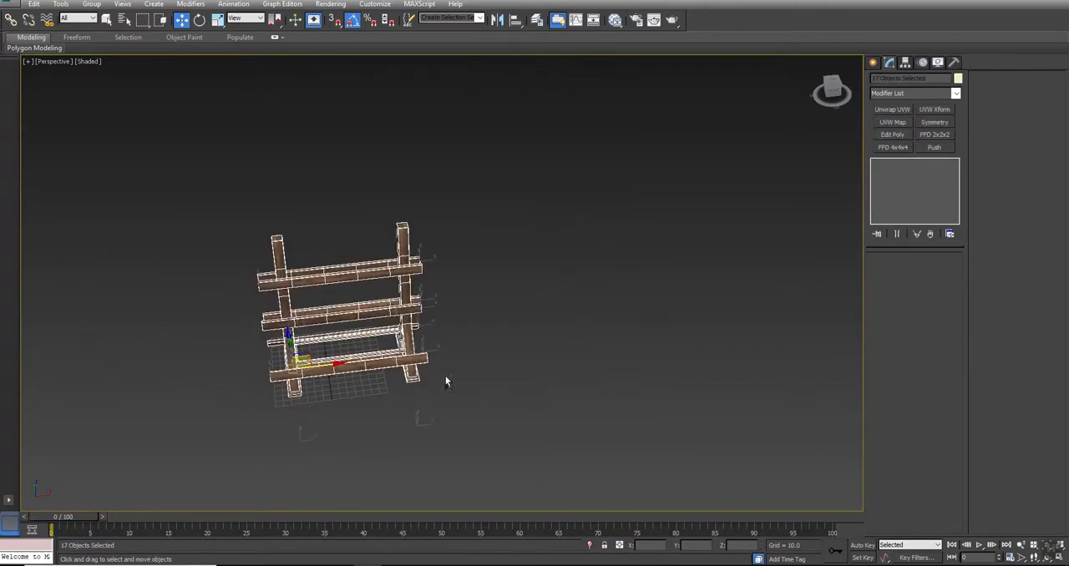
- Centre the rack pieces on the origin in the Top view and raise them in the Left view until the base rests on the ground line
{"action": "key", "text": "alt+w"}
{"action": "middle_click_drag", "start_coordinate": [238, 148], "coordinate": [310, 186]}
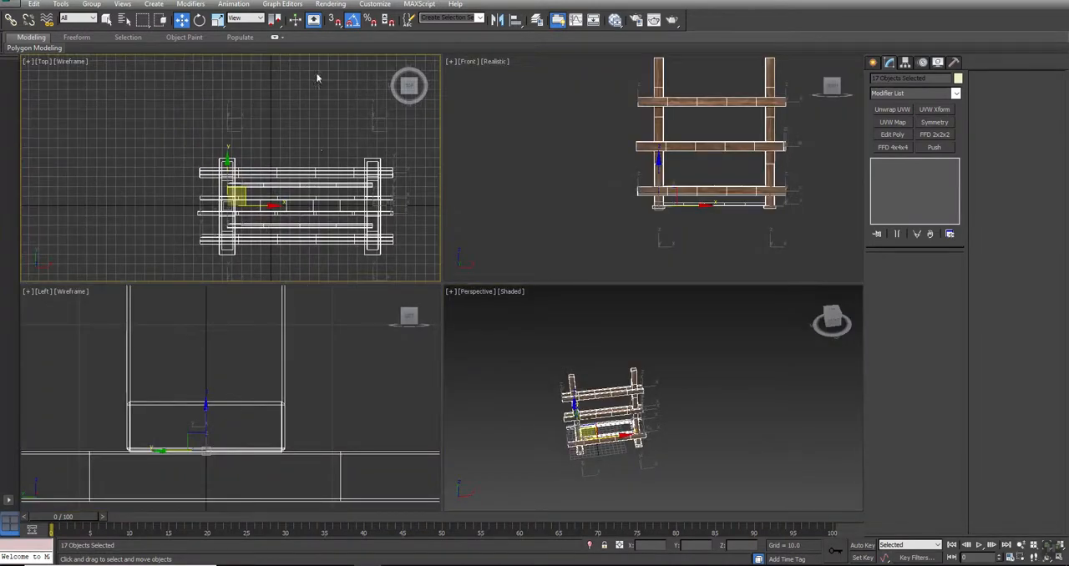
{"action": "left_click_drag", "start_coordinate": [263, 212], "coordinate": [233, 212]}
{"action": "scroll", "coordinate": [246, 322], "scroll_direction": "down", "scroll_amount": 4}
{"action": "left_click_drag", "start_coordinate": [239, 312], "coordinate": [240, 299]}
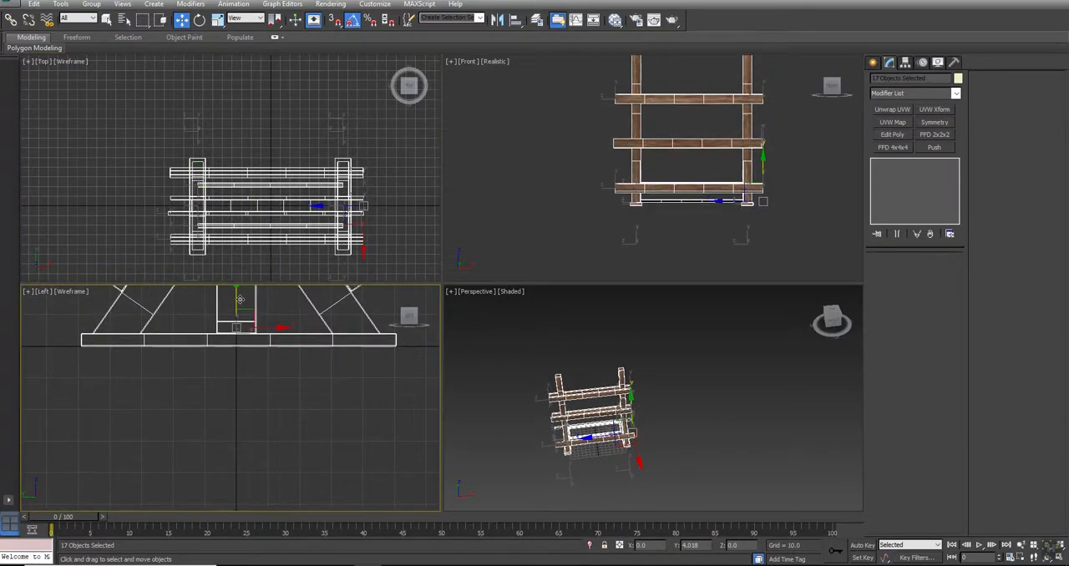
{"action": "left_click", "coordinate": [689, 261]}
{"action": "left_click", "coordinate": [734, 379]}
- Create a box about 239 long and 521 wide around the rack in the Perspective view, tall enough to enclose it
{"action": "key", "text": "alt+w"}
{"action": "key", "text": "ctrl+r"}
{"action": "left_click_drag", "start_coordinate": [435, 363], "coordinate": [457, 310]}
{"action": "right_click", "coordinate": [659, 283]}
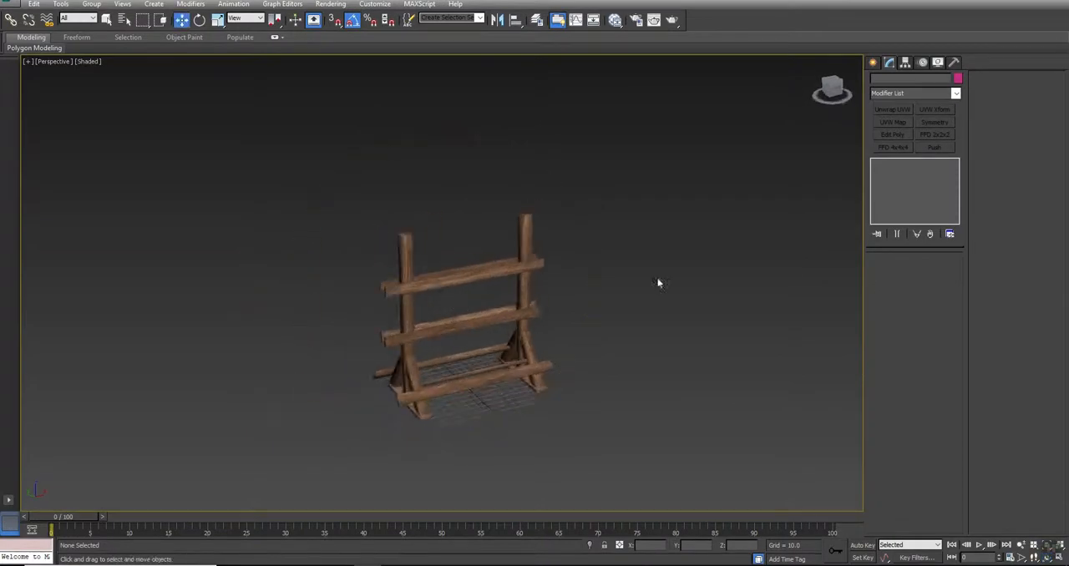
{"action": "left_click", "coordinate": [874, 63]}
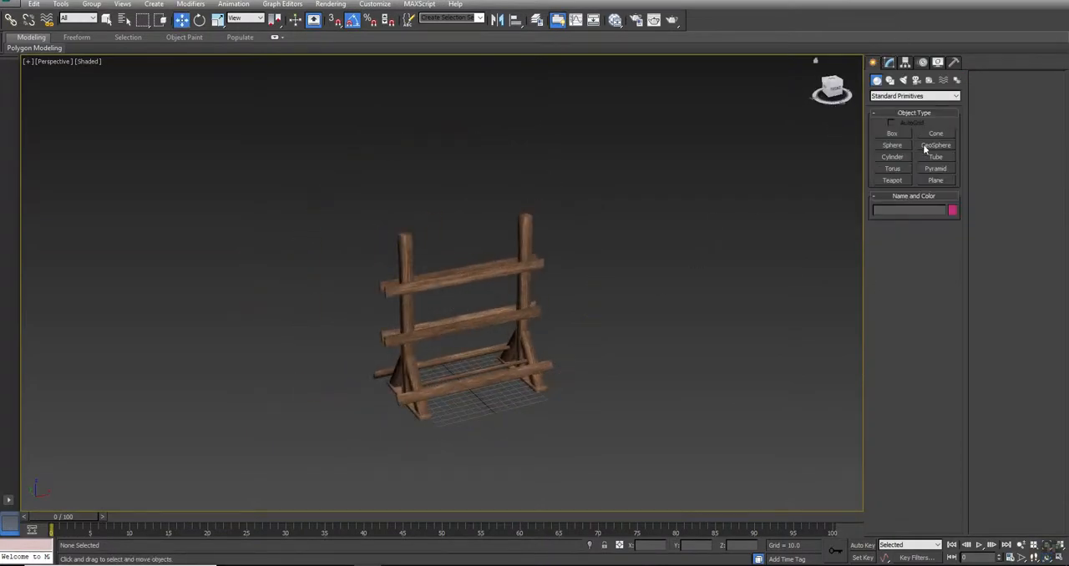
{"action": "left_click", "coordinate": [894, 133]}
{"action": "left_click_drag", "start_coordinate": [529, 331], "coordinate": [346, 475]}
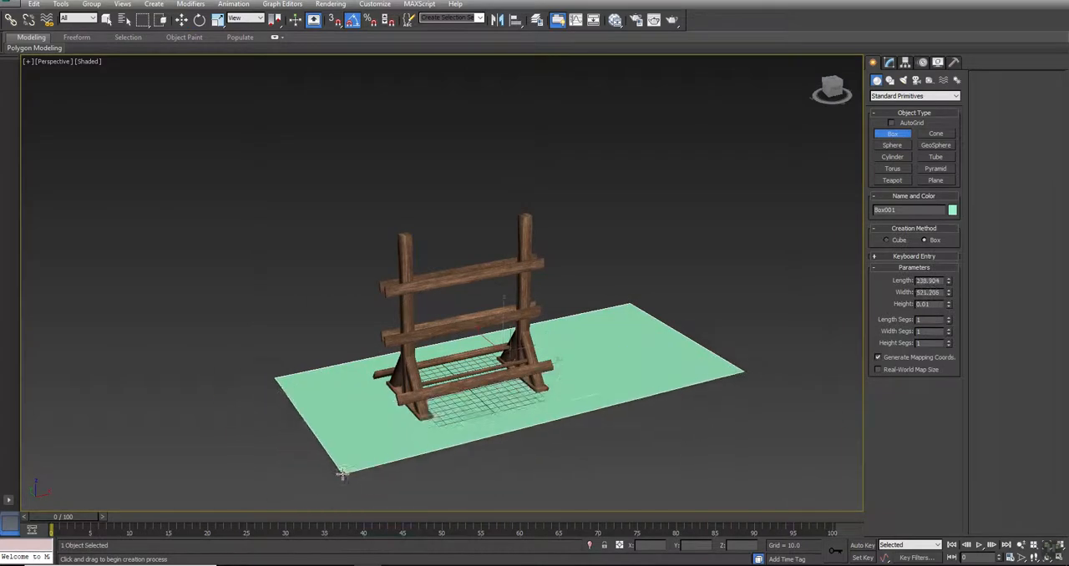
{"action": "left_click", "coordinate": [350, 266]}
{"action": "right_click", "coordinate": [389, 287]}
- Place the box at X 0, Y 0, Z 0 and check its rotation and scale values
{"action": "left_click_drag", "start_coordinate": [655, 547], "coordinate": [478, 543]}
{"action": "type", "text": "0"}
{"action": "key", "text": "Return"}
{"action": "key", "text": "Tab"}
{"action": "type", "text": "0"}
{"action": "key", "text": "Return"}
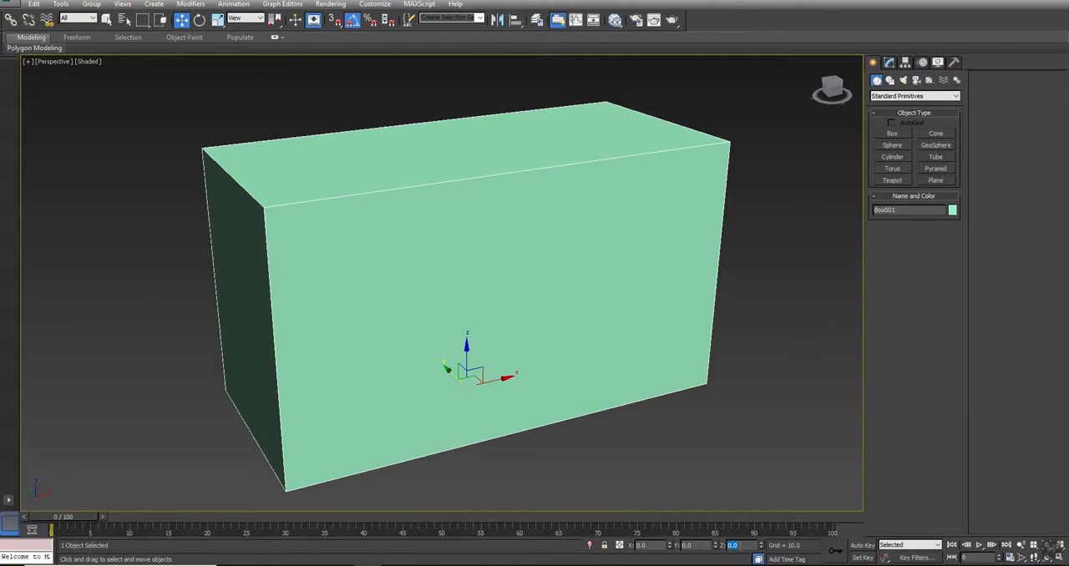
{"action": "left_click", "coordinate": [200, 21]}
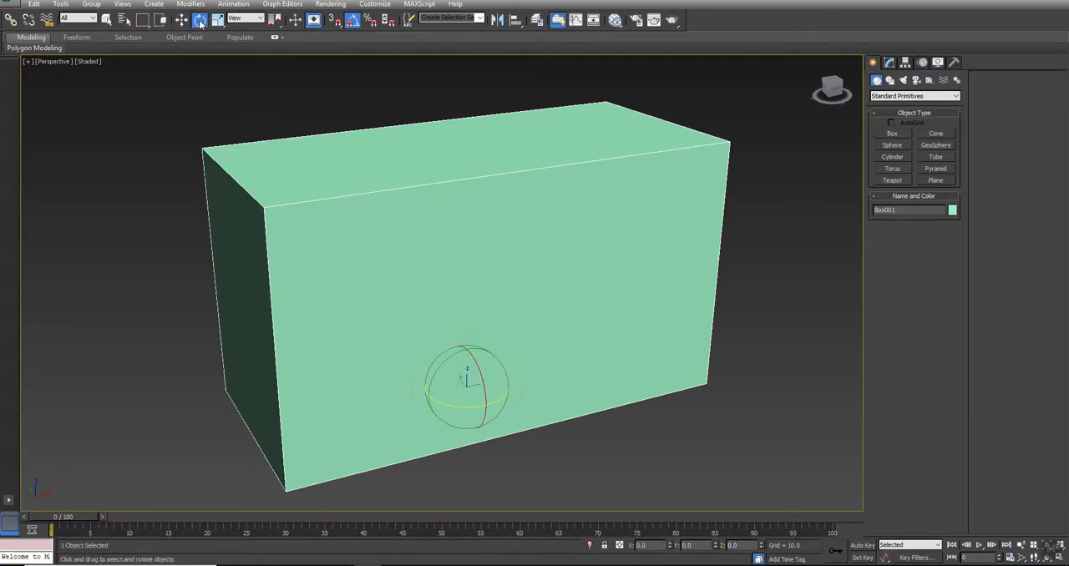
{"action": "left_click", "coordinate": [218, 21]}
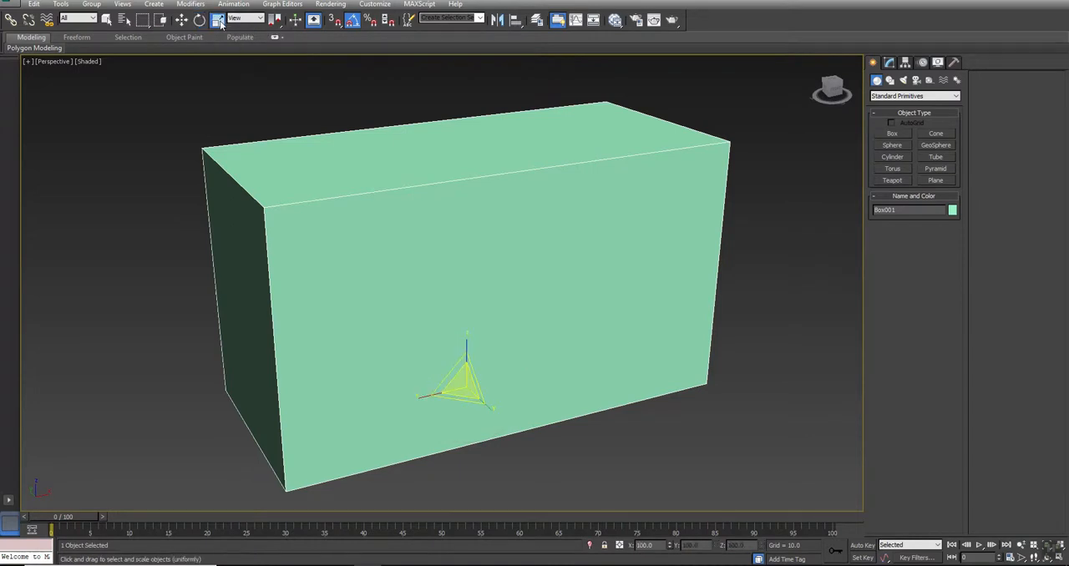
- Convert the box to Editable Poly and attach all the rack pieces from W_Beam001 to W_Plank009 to it
{"action": "right_click", "coordinate": [596, 185]}
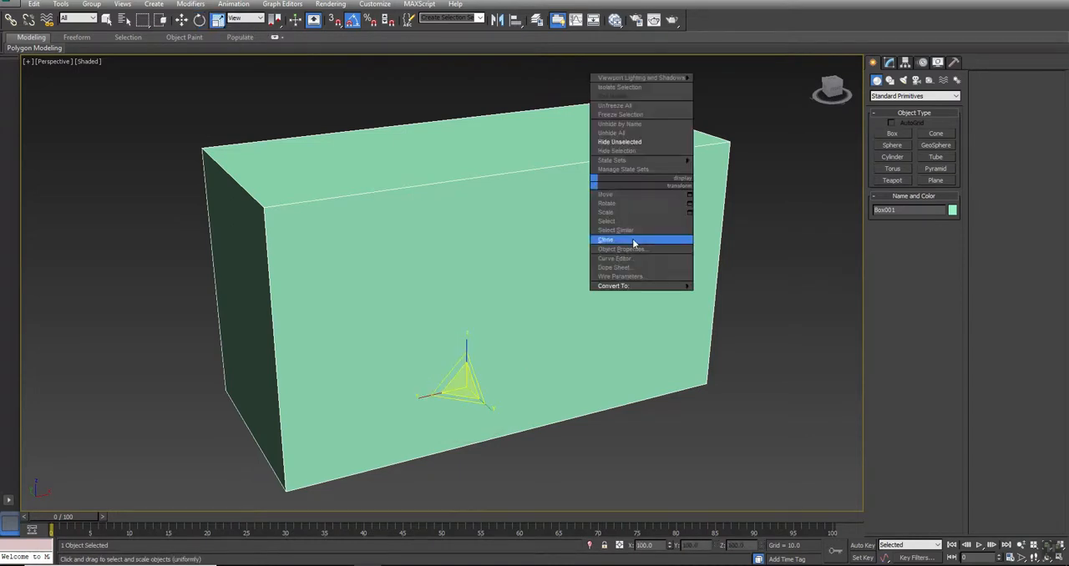
{"action": "mouse_move", "coordinate": [630, 288]}
{"action": "left_click", "coordinate": [736, 295]}
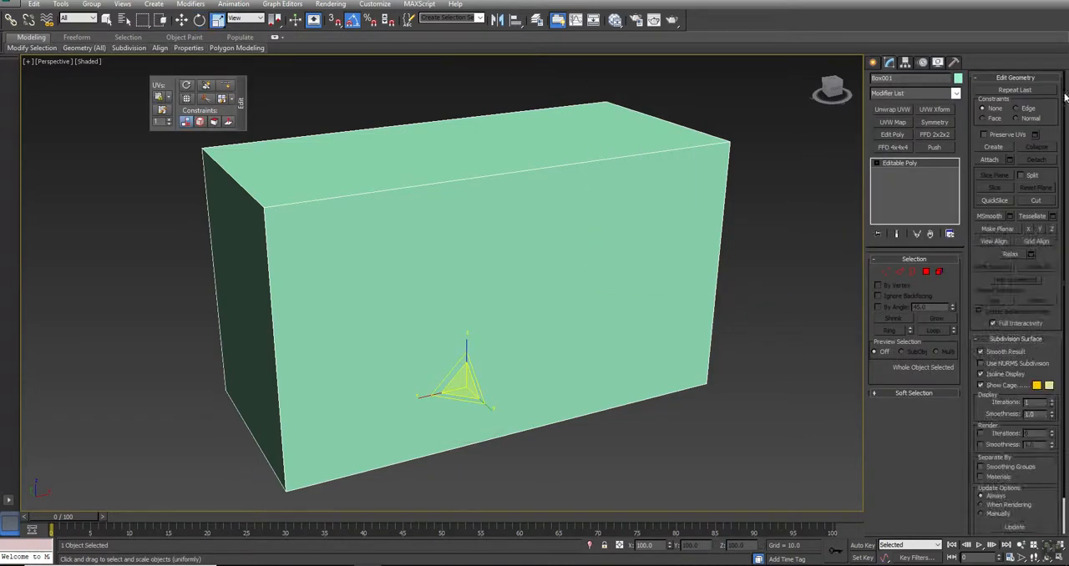
{"action": "left_click", "coordinate": [1010, 160]}
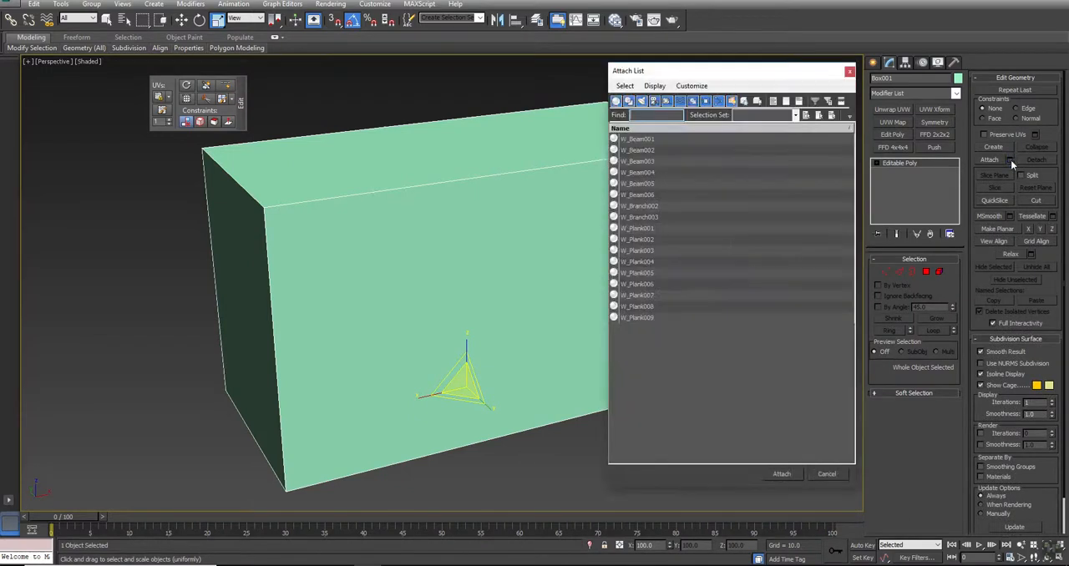
{"action": "left_click", "coordinate": [637, 141]}
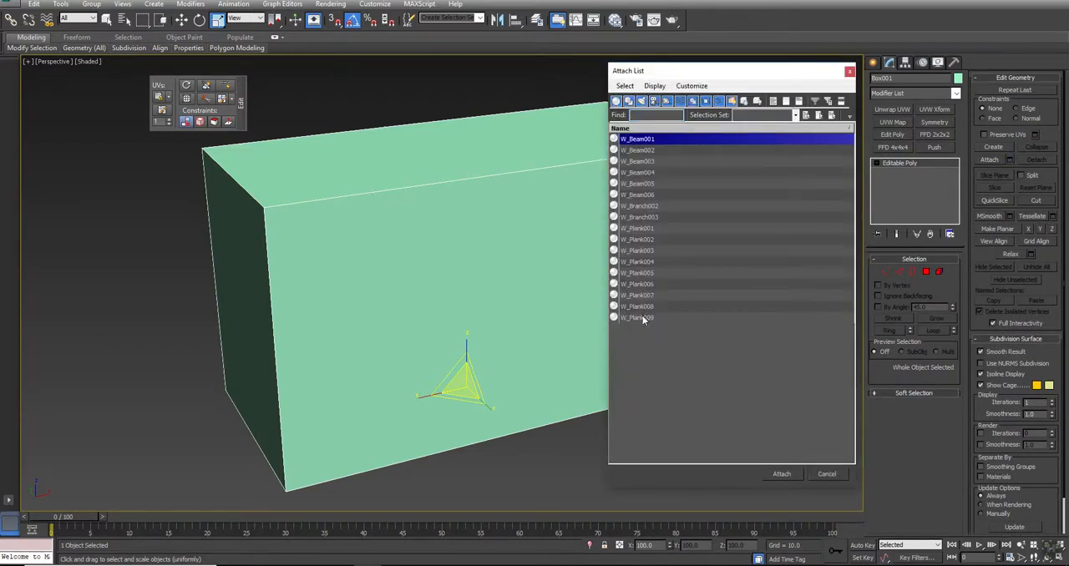
{"action": "left_click", "coordinate": [644, 318], "text": "shift"}
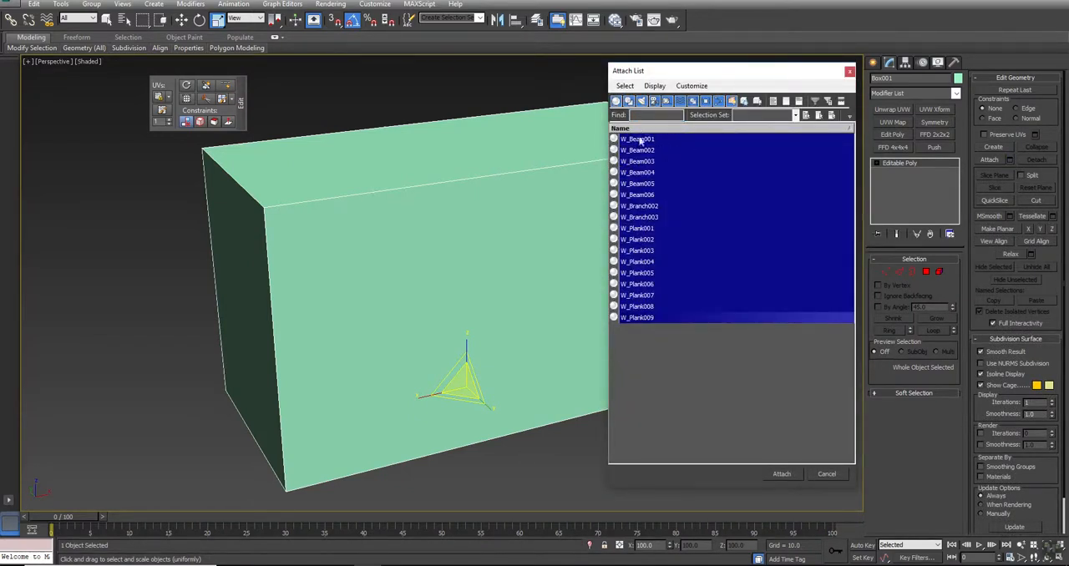
{"action": "left_click", "coordinate": [781, 474]}
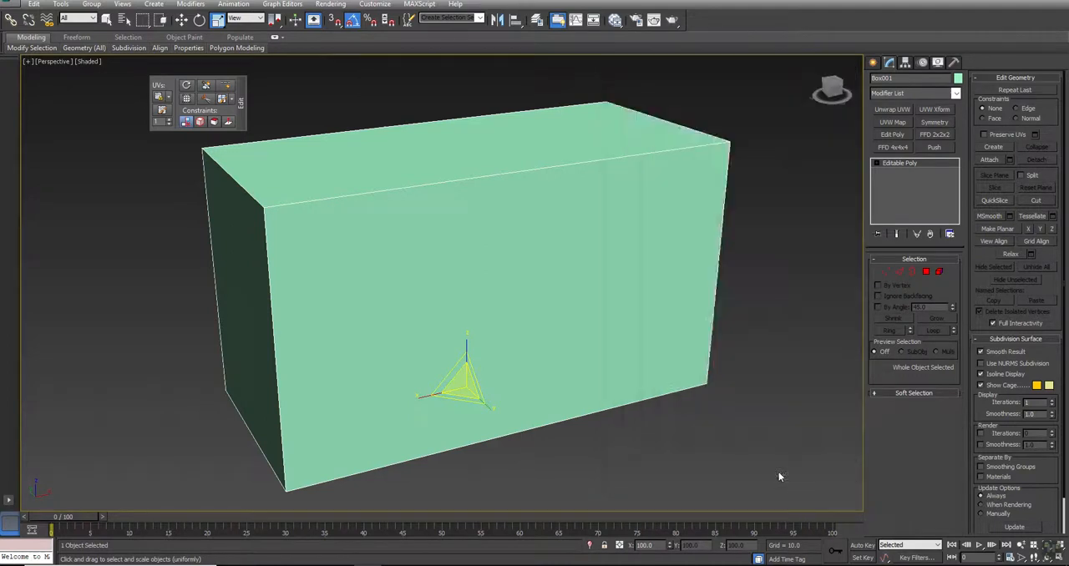
- Delete the box element from the combined mesh, keeping only the rack, and return to whole-object level with the Move tool
{"action": "scroll", "coordinate": [690, 392], "scroll_direction": "down", "scroll_amount": 3}
{"action": "left_click", "coordinate": [939, 273]}
{"action": "left_click", "coordinate": [666, 228]}
{"action": "key", "text": "Delete"}
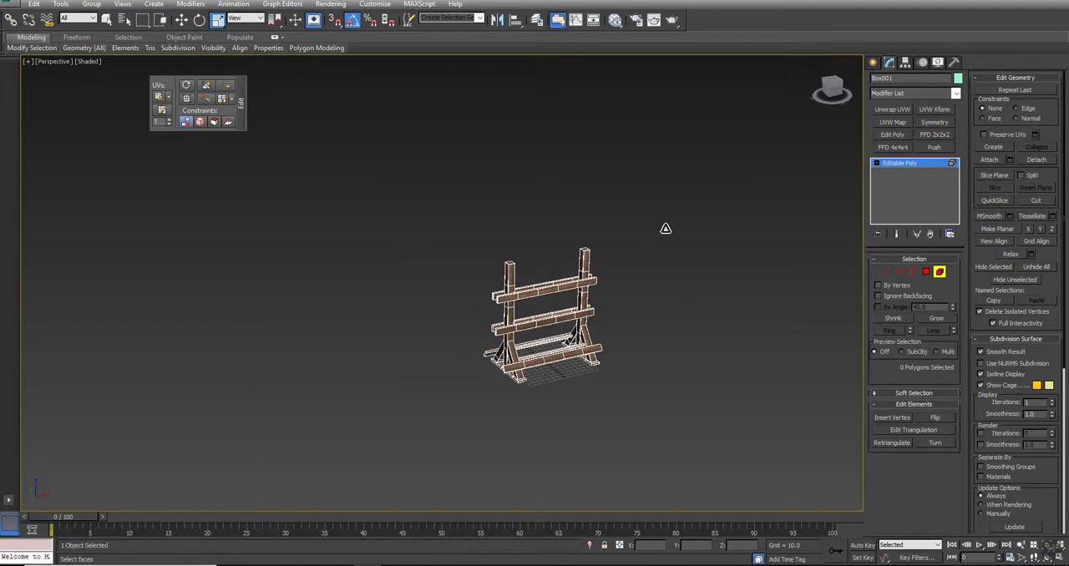
{"action": "right_click", "coordinate": [662, 229]}
{"action": "left_click", "coordinate": [627, 219]}
{"action": "key", "text": "w"}
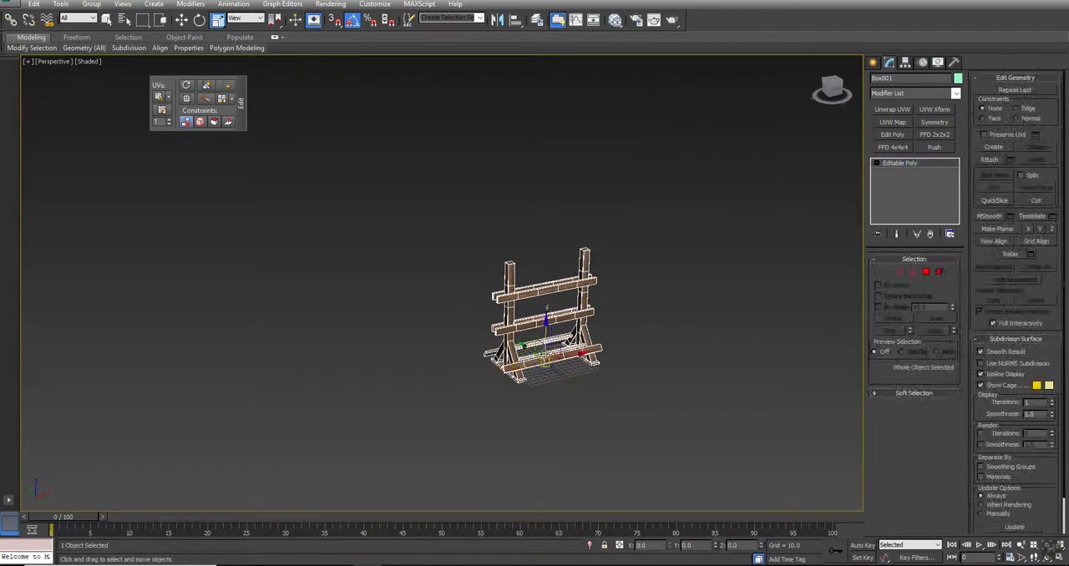
- Examine the combined rack in the Perspective view, unselected, from close up and from further away
{"action": "left_click_drag", "start_coordinate": [558, 349], "coordinate": [484, 347]}
{"action": "right_click", "coordinate": [484, 346]}
{"action": "key", "text": "z"}
{"action": "left_click", "coordinate": [630, 351]}
{"action": "middle_click_drag", "start_coordinate": [429, 335], "coordinate": [437, 313], "text": "alt"}
{"action": "scroll", "coordinate": [440, 313], "scroll_direction": "up", "scroll_amount": 3}
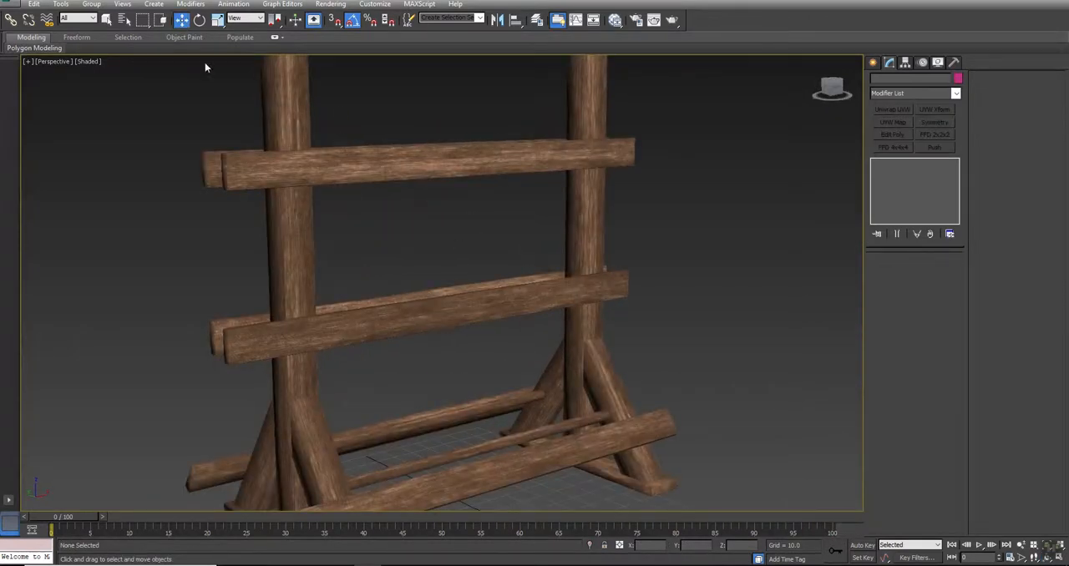
{"action": "middle_click_drag", "start_coordinate": [384, 305], "coordinate": [429, 276]}
{"action": "scroll", "coordinate": [356, 269], "scroll_direction": "down", "scroll_amount": 3}
{"action": "middle_click_drag", "start_coordinate": [446, 229], "coordinate": [487, 273]}
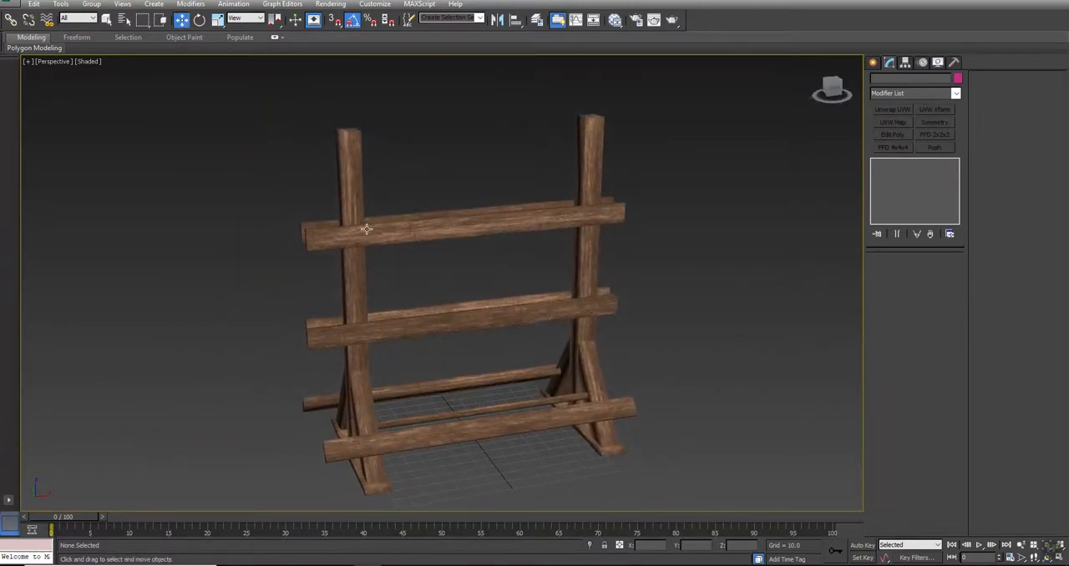
- Copy the rack along X to about 254, beside the original, as one independent copy
{"action": "left_click", "coordinate": [601, 217]}
{"action": "middle_click_drag", "start_coordinate": [601, 218], "coordinate": [375, 313], "text": "alt"}
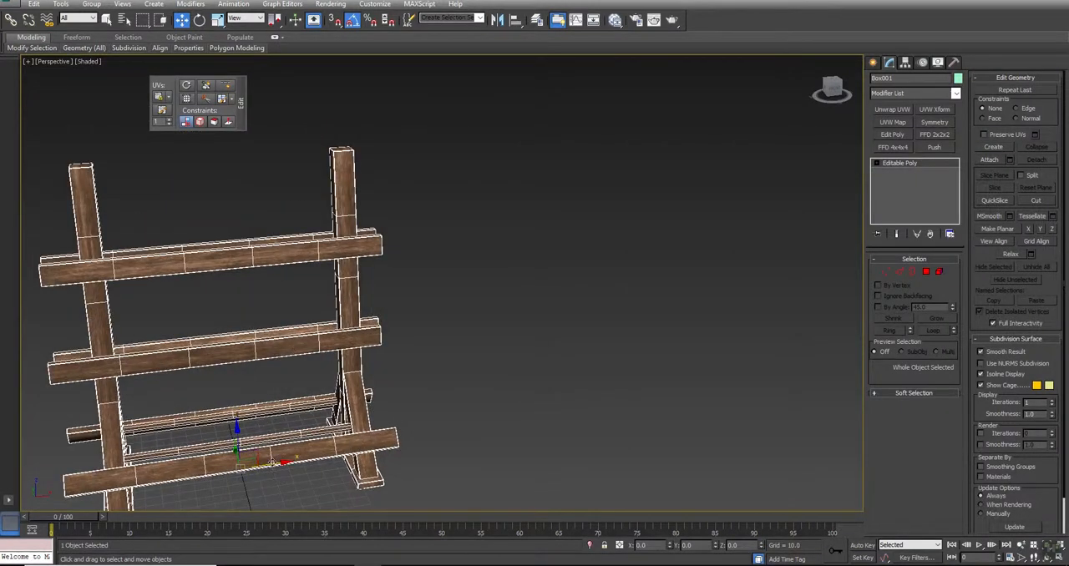
{"action": "mouse_move", "coordinate": [271, 462]}
{"action": "left_mouse_down", "text": "shift"}
{"action": "mouse_move", "coordinate": [616, 386]}
{"action": "mouse_move", "coordinate": [631, 412]}
{"action": "left_mouse_up", "text": "shift"}
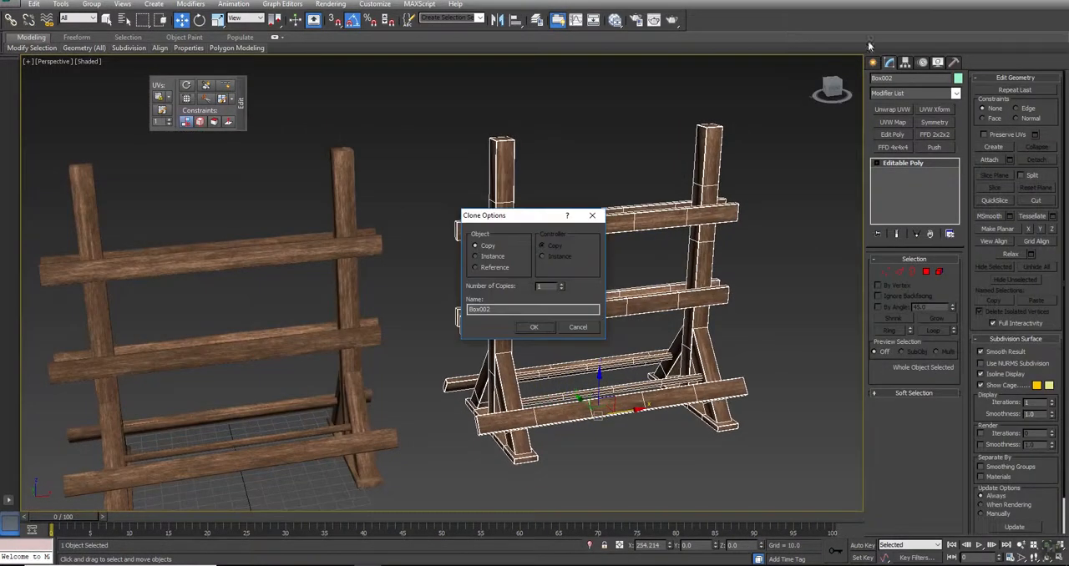
{"action": "left_click", "coordinate": [533, 327]}
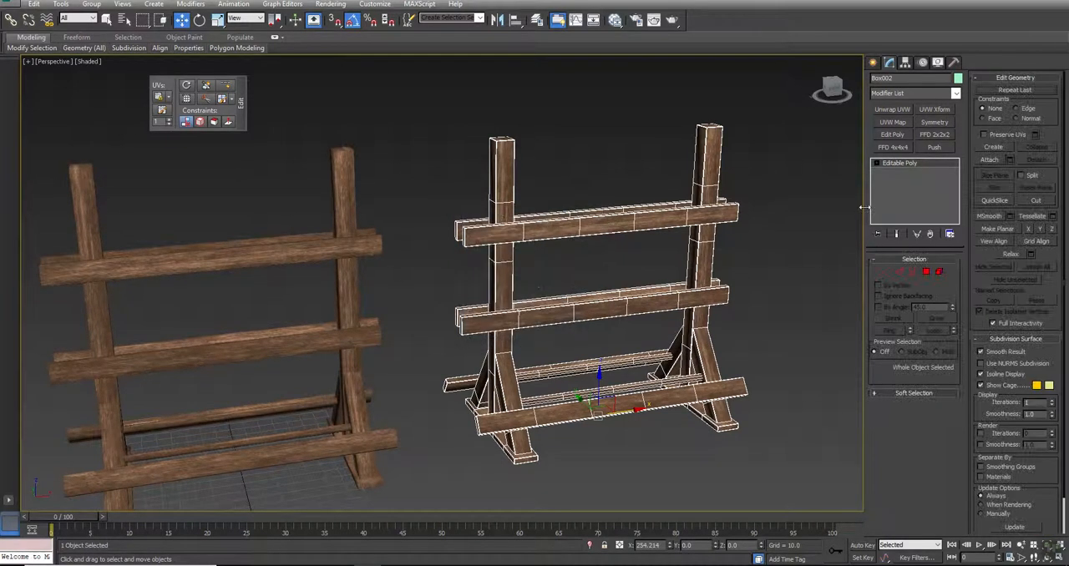
- Apply Unwrap UVW to the copied rack and pack its UV shells at polygon level with the checker background hidden
{"action": "left_click", "coordinate": [892, 109]}
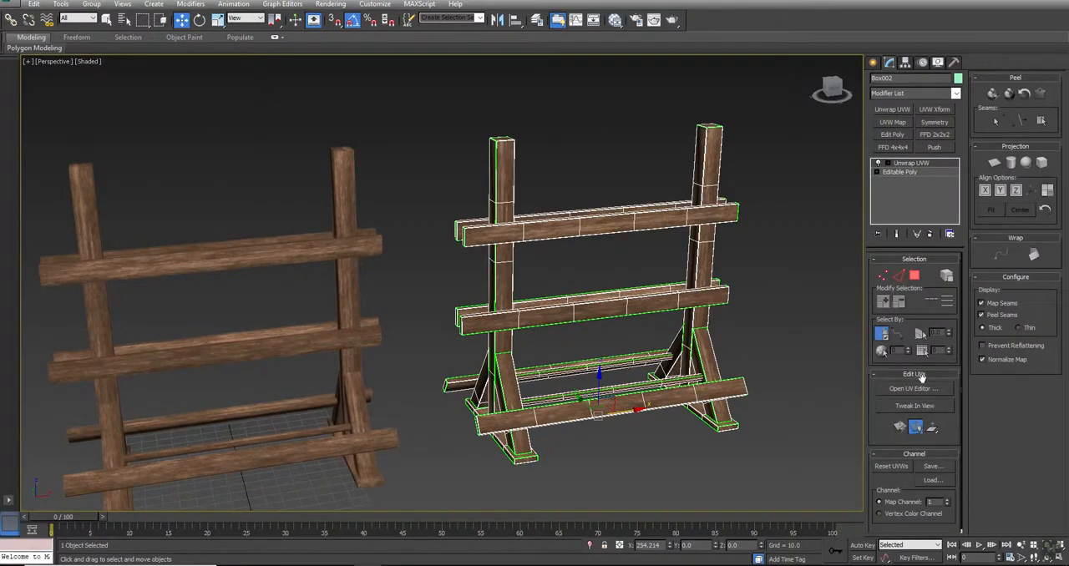
{"action": "left_click", "coordinate": [914, 389]}
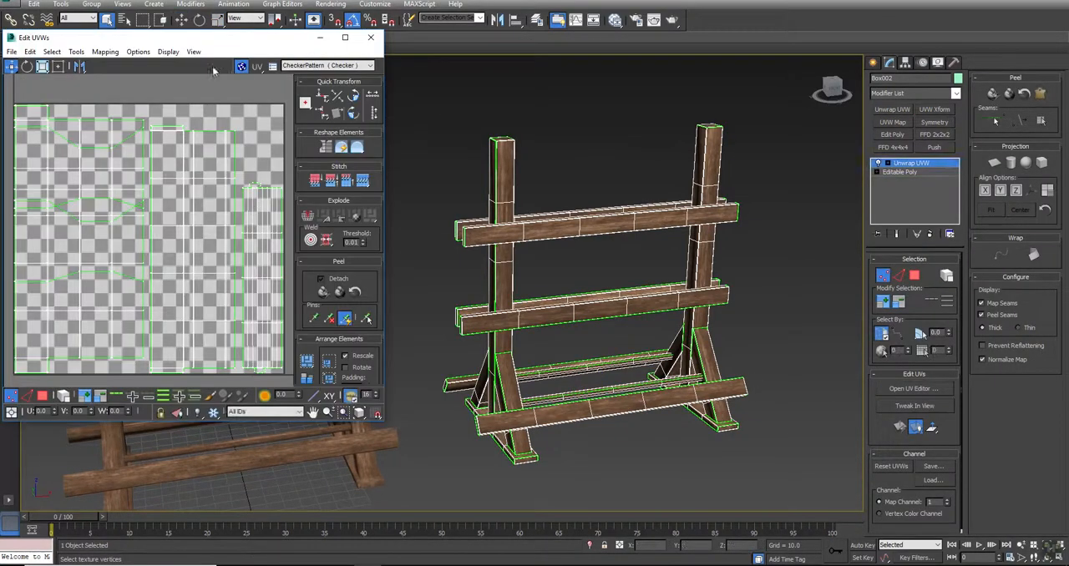
{"action": "left_click", "coordinate": [242, 66]}
{"action": "left_click", "coordinate": [42, 395]}
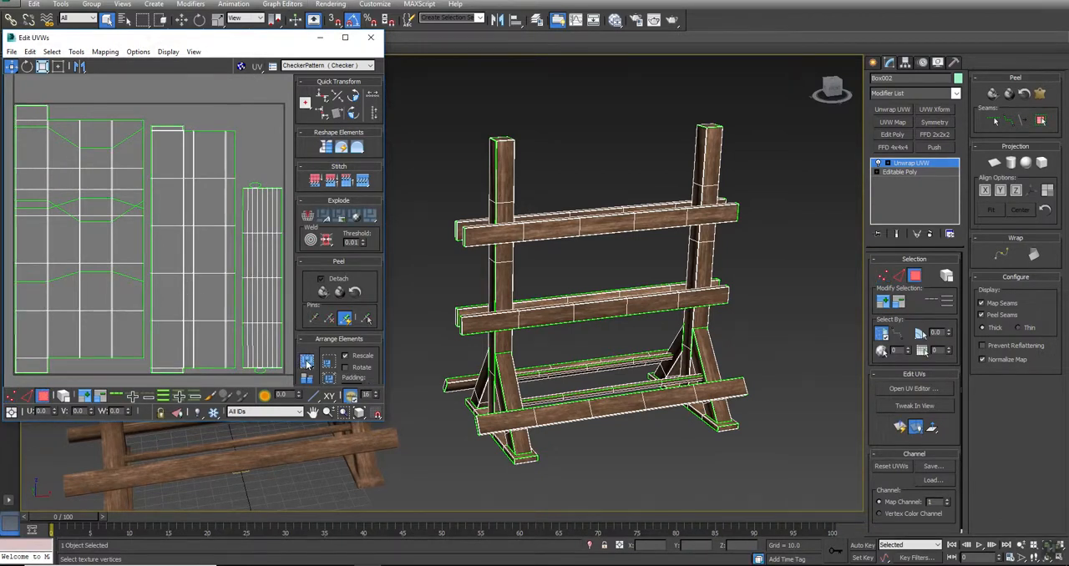
{"action": "left_click", "coordinate": [307, 359]}
{"action": "middle_click_drag", "start_coordinate": [160, 124], "coordinate": [146, 118]}
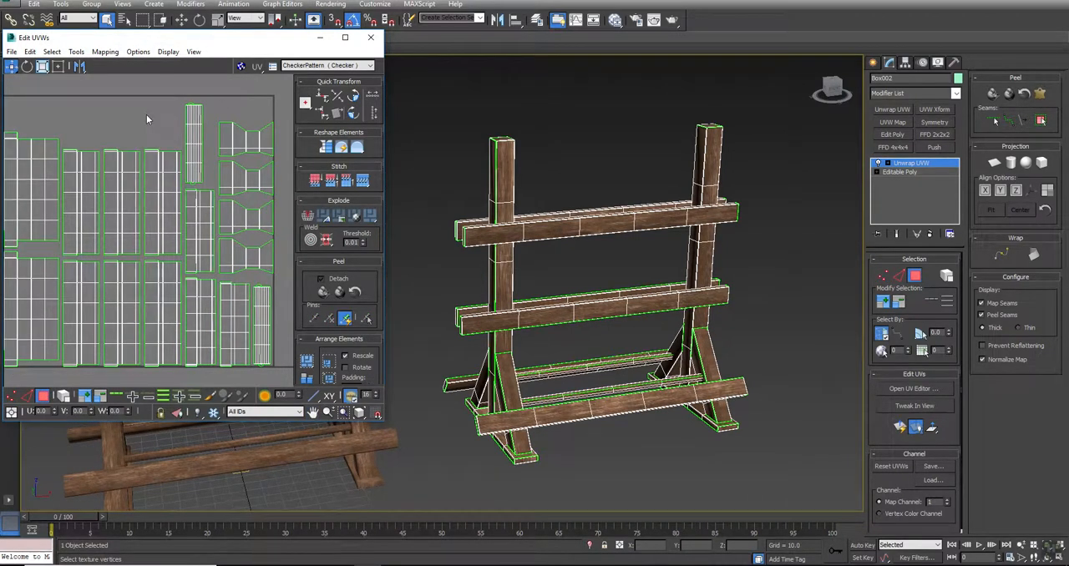
{"action": "scroll", "coordinate": [147, 115], "scroll_direction": "down", "scroll_amount": 2}
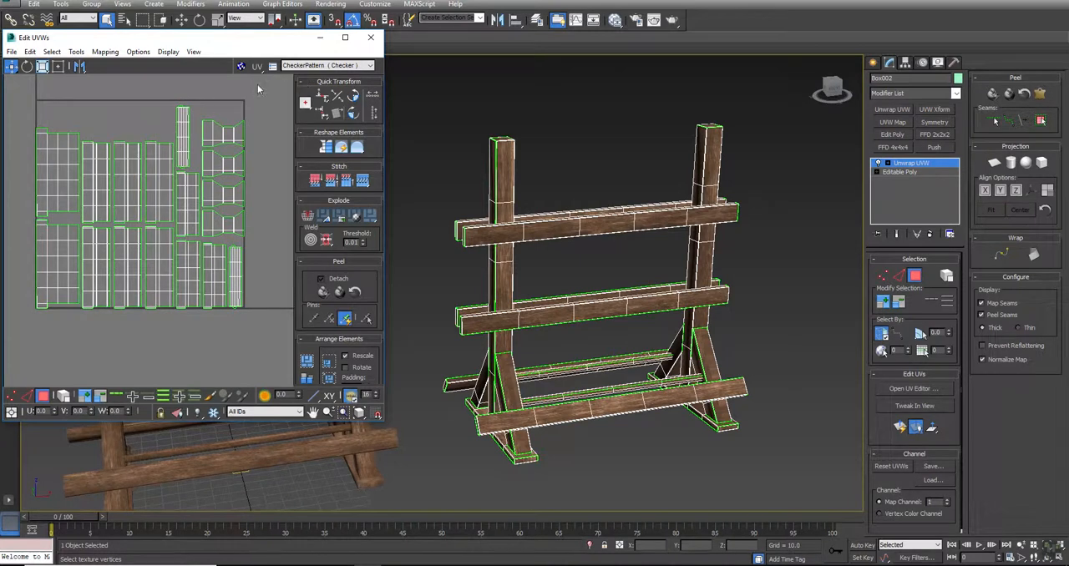
- Relax all the copy's UVs by polygon angles with 100 iterations and amount 0.1, and pack the shells again
{"action": "key", "text": "ctrl+a"}
{"action": "left_click", "coordinate": [76, 51]}
{"action": "left_click", "coordinate": [100, 240]}
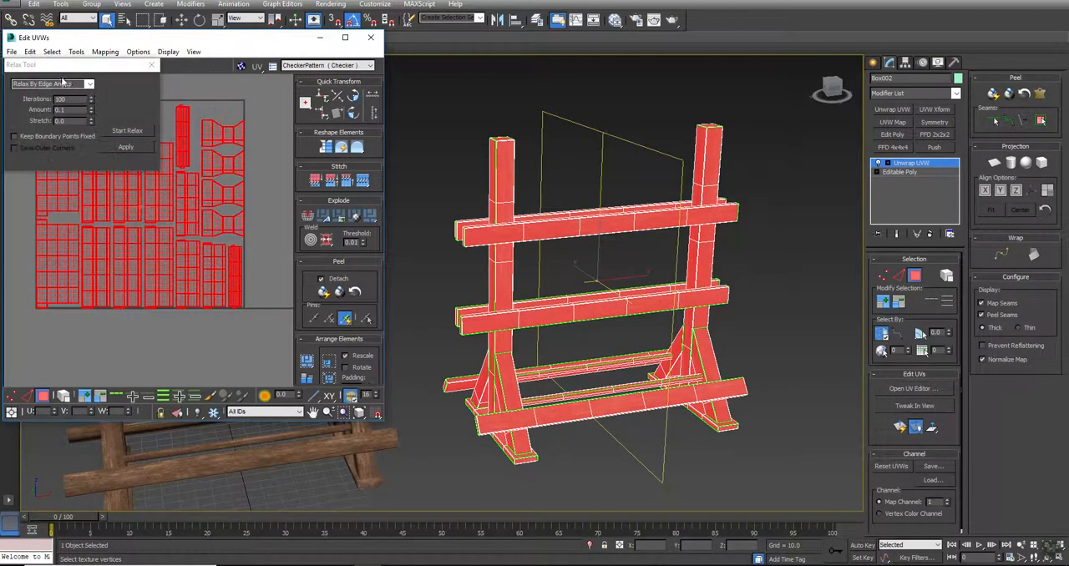
{"action": "left_click_drag", "start_coordinate": [50, 55], "coordinate": [401, 30]}
{"action": "left_click", "coordinate": [436, 50]}
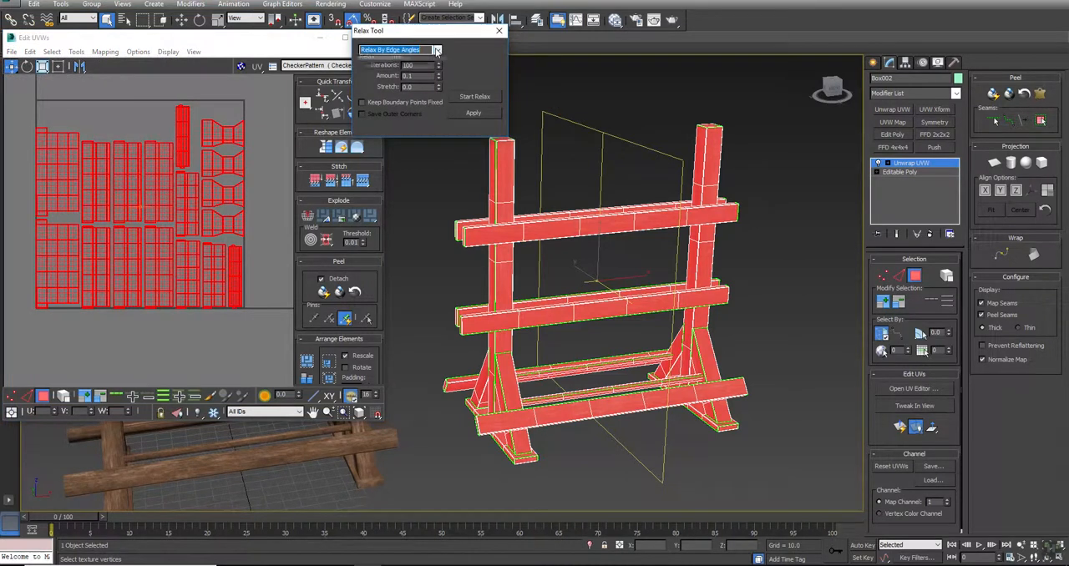
{"action": "left_click", "coordinate": [410, 65]}
{"action": "left_click", "coordinate": [469, 97]}
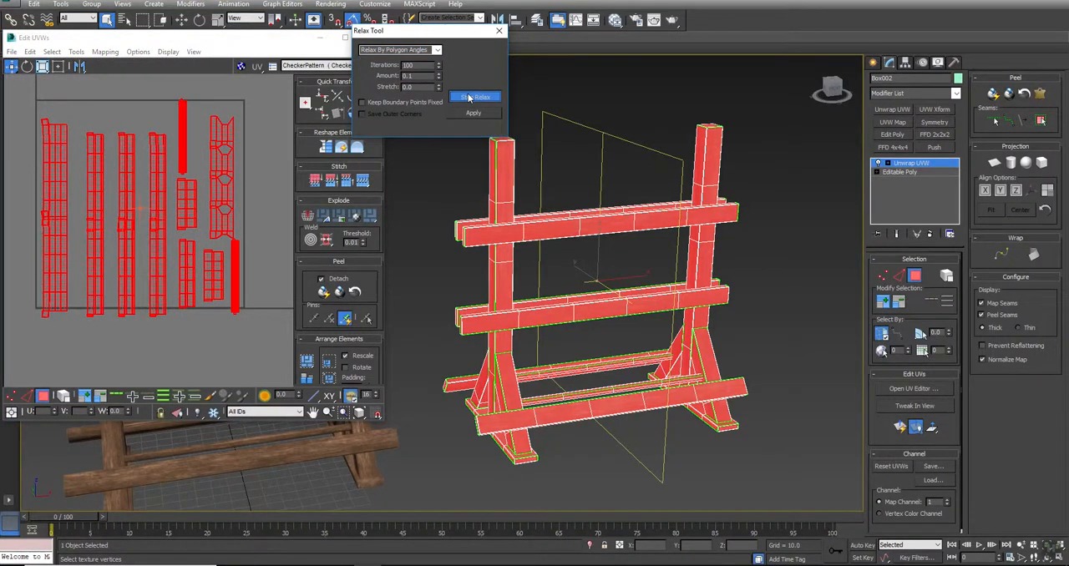
{"action": "left_click", "coordinate": [469, 97]}
{"action": "left_click", "coordinate": [261, 180]}
{"action": "left_click", "coordinate": [307, 366]}
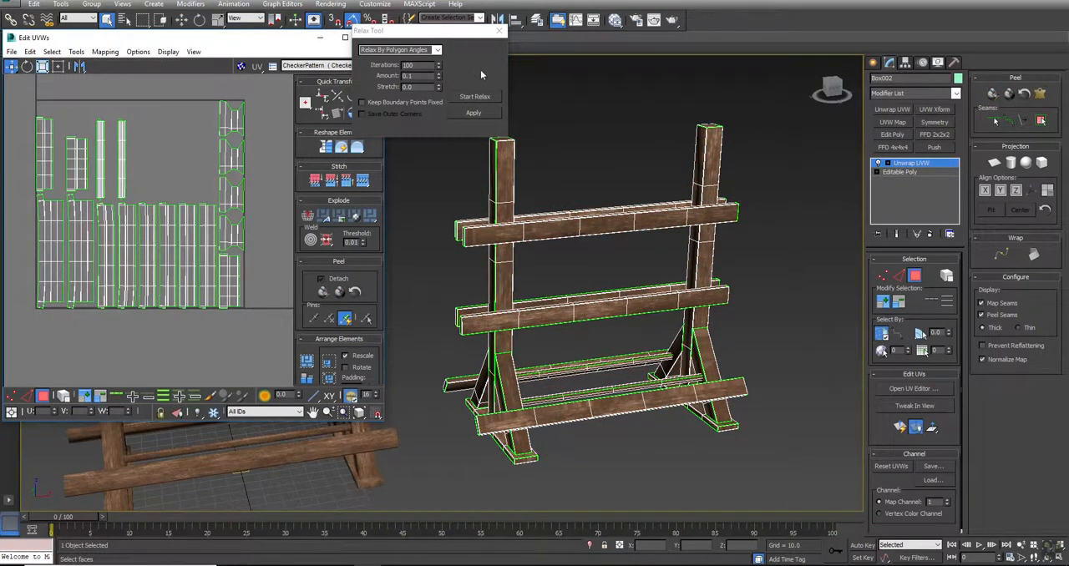
- Close the Relax tool and the UV editor and delete the copied rack
{"action": "left_click", "coordinate": [501, 32]}
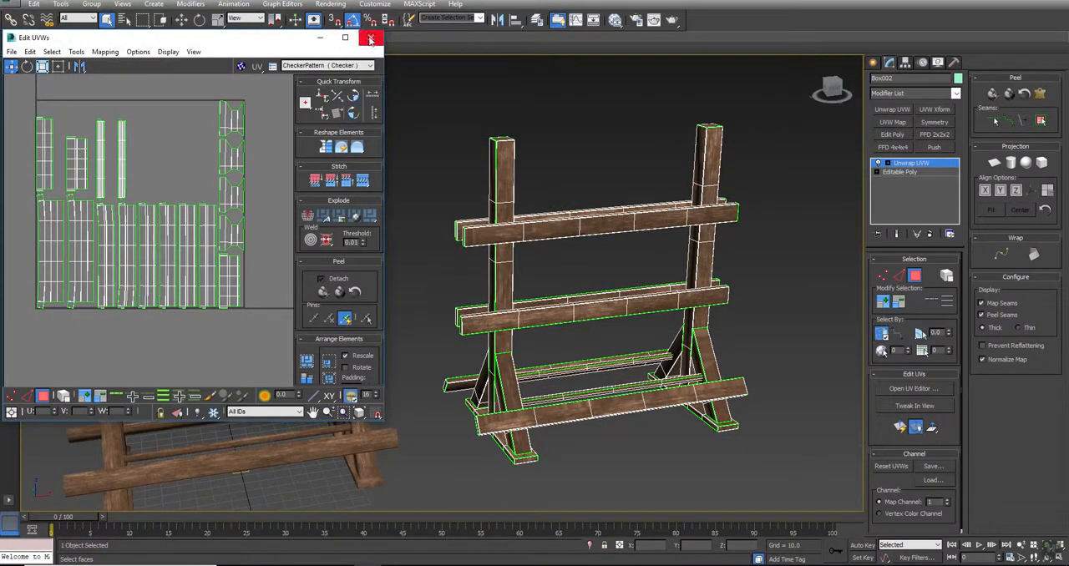
{"action": "left_click", "coordinate": [373, 37]}
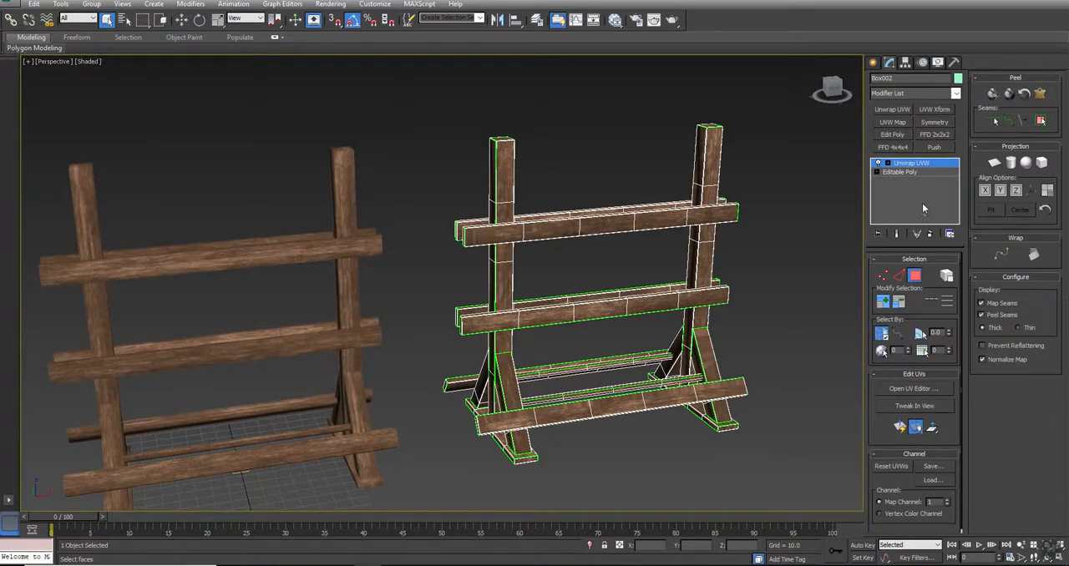
{"action": "right_click", "coordinate": [798, 197]}
{"action": "left_click", "coordinate": [790, 182]}
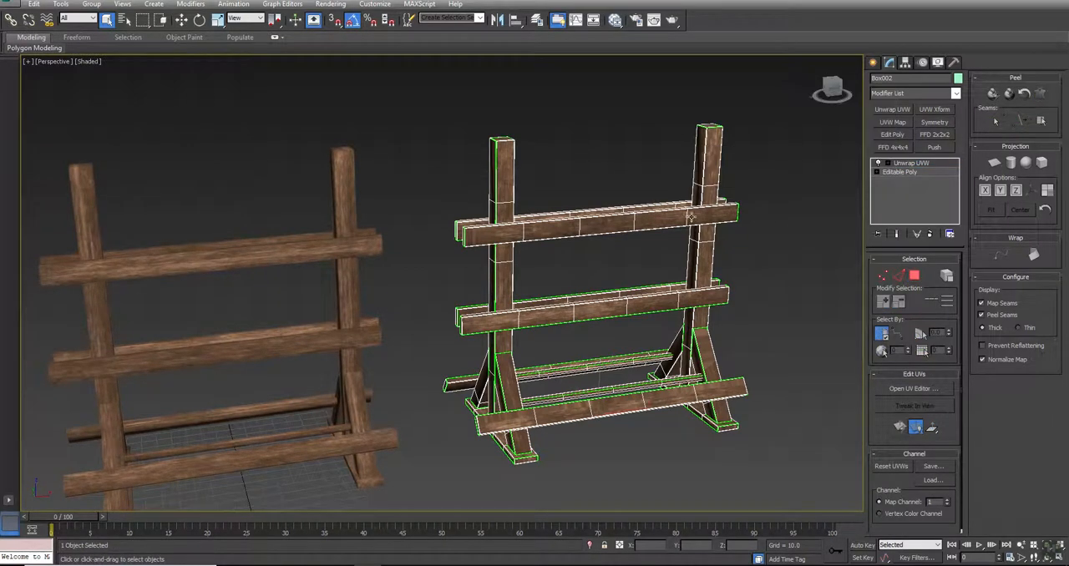
{"action": "middle_click_drag", "start_coordinate": [692, 218], "coordinate": [728, 213]}
{"action": "key", "text": "Delete"}
- Select the original rack and examine the wood texture on its planks and posts up close
{"action": "left_click", "coordinate": [295, 332]}
{"action": "middle_click_drag", "start_coordinate": [295, 332], "coordinate": [452, 312]}
{"action": "scroll", "coordinate": [360, 294], "scroll_direction": "up", "scroll_amount": 5}
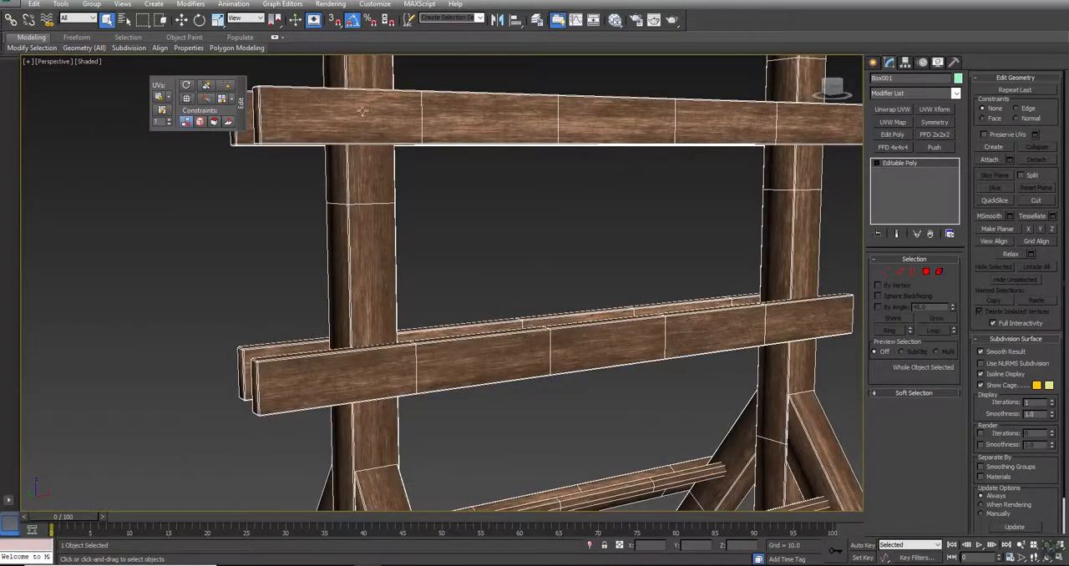
{"action": "scroll", "coordinate": [338, 106], "scroll_direction": "up", "scroll_amount": 4}
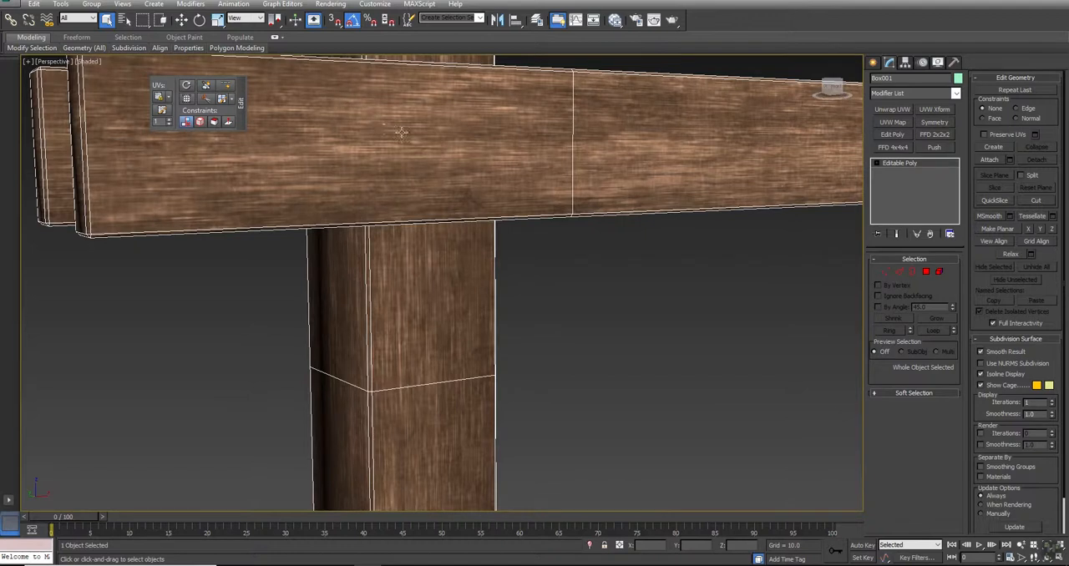
{"action": "scroll", "coordinate": [647, 284], "scroll_direction": "down", "scroll_amount": 8}
{"action": "middle_click_drag", "start_coordinate": [655, 312], "coordinate": [460, 267]}
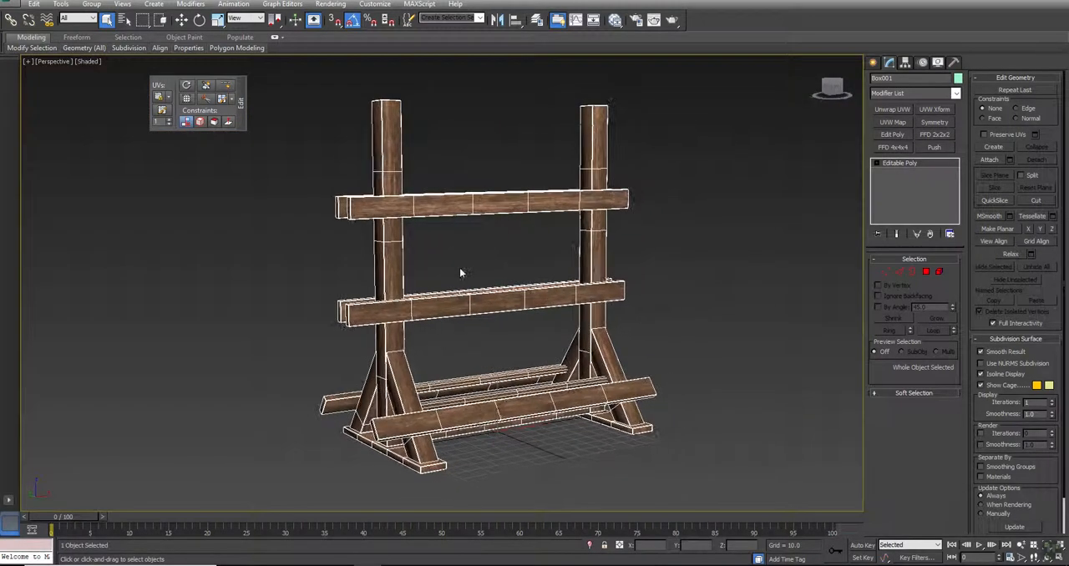
- Rename the combined rack mesh as Weapon_rack
{"action": "left_click", "coordinate": [716, 277]}
{"action": "left_click_drag", "start_coordinate": [697, 158], "coordinate": [323, 334]}
{"action": "left_click", "coordinate": [903, 78]}
{"action": "key", "text": "ctrl+a"}
{"action": "type", "text": "W"}
{"action": "left_click", "coordinate": [12, 8]}
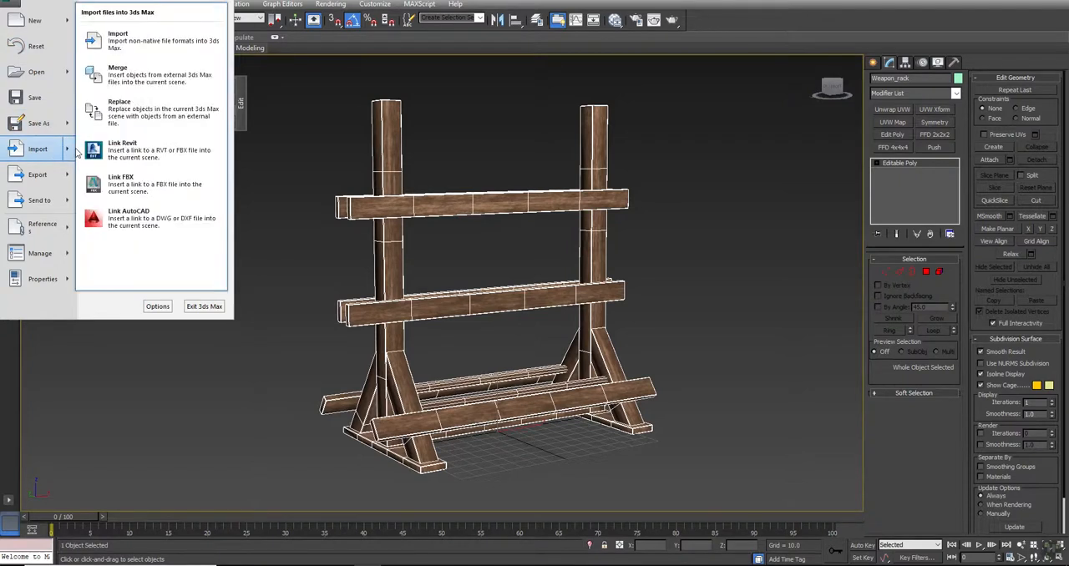
{"action": "left_click", "coordinate": [721, 203]}
{"action": "left_click", "coordinate": [721, 202]}
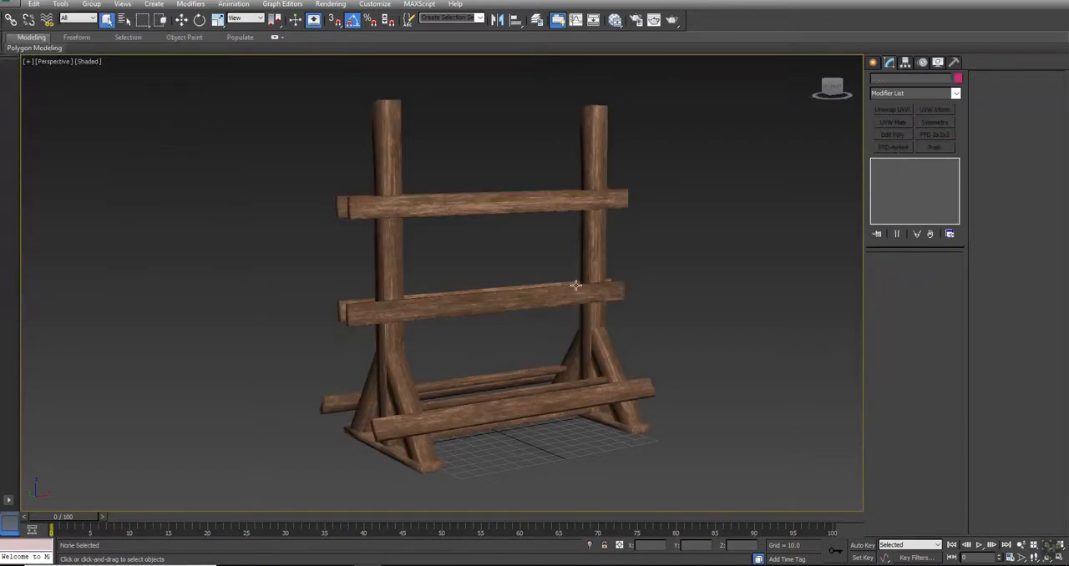
- Clone the thin pole between the rack's lower braces as a new element, rotated 90 degrees to run front to back
{"action": "left_click", "coordinate": [478, 404]}
{"action": "scroll", "coordinate": [478, 405], "scroll_direction": "up", "scroll_amount": 5}
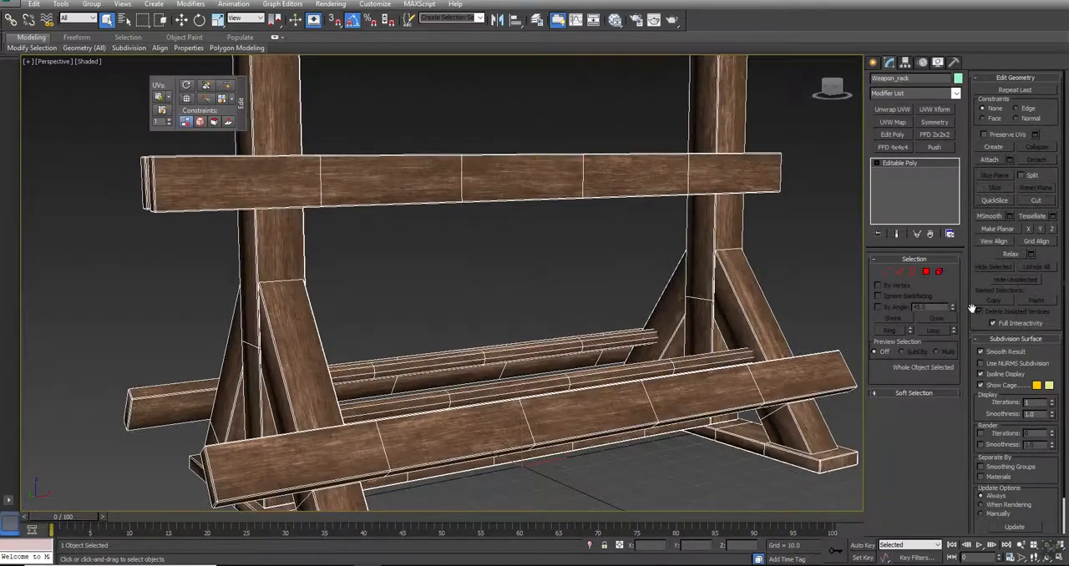
{"action": "left_click", "coordinate": [939, 271]}
{"action": "left_click", "coordinate": [700, 366]}
{"action": "scroll", "coordinate": [697, 367], "scroll_direction": "down", "scroll_amount": 5}
{"action": "key", "text": "e"}
{"action": "mouse_move", "coordinate": [603, 372]}
{"action": "left_mouse_down"}
{"action": "mouse_move", "coordinate": [612, 381]}
{"action": "mouse_move", "coordinate": [590, 378]}
{"action": "mouse_move", "coordinate": [606, 395]}
{"action": "left_mouse_up"}
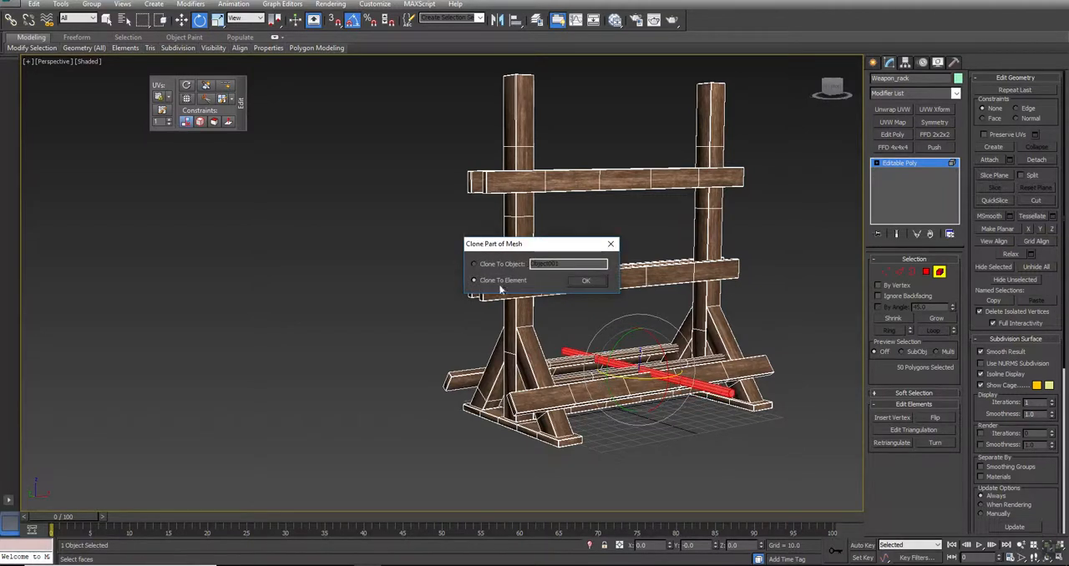
{"action": "left_click", "coordinate": [587, 281]}
- Move the cloned pole in the Left view to about Y 59, Z 84, level with the middle planks and sticking out past them
{"action": "key", "text": "alt+w"}
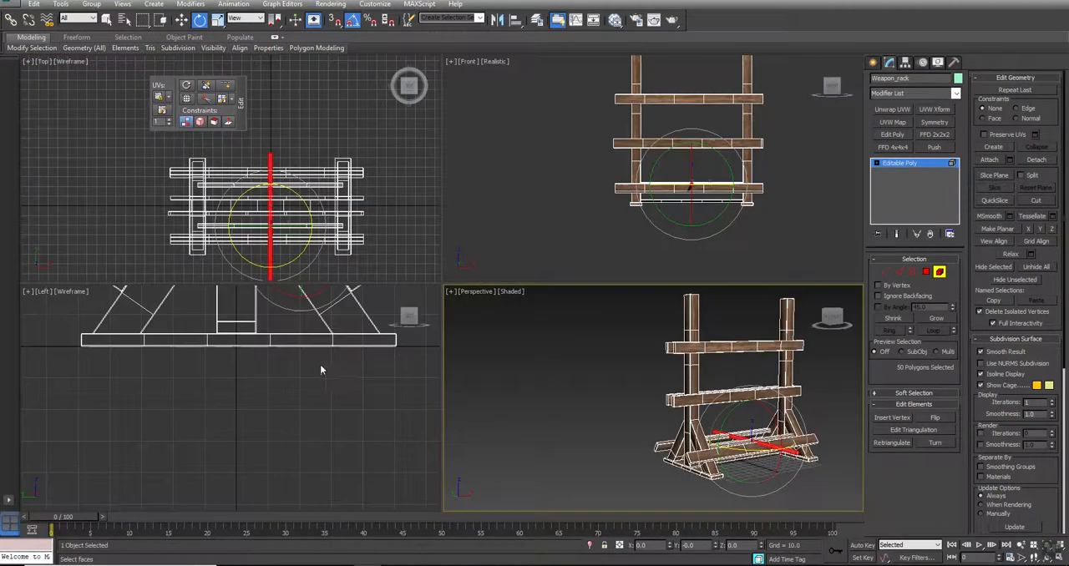
{"action": "key", "text": "alt+w"}
{"action": "scroll", "coordinate": [402, 502], "scroll_direction": "down", "scroll_amount": 5}
{"action": "key", "text": "w"}
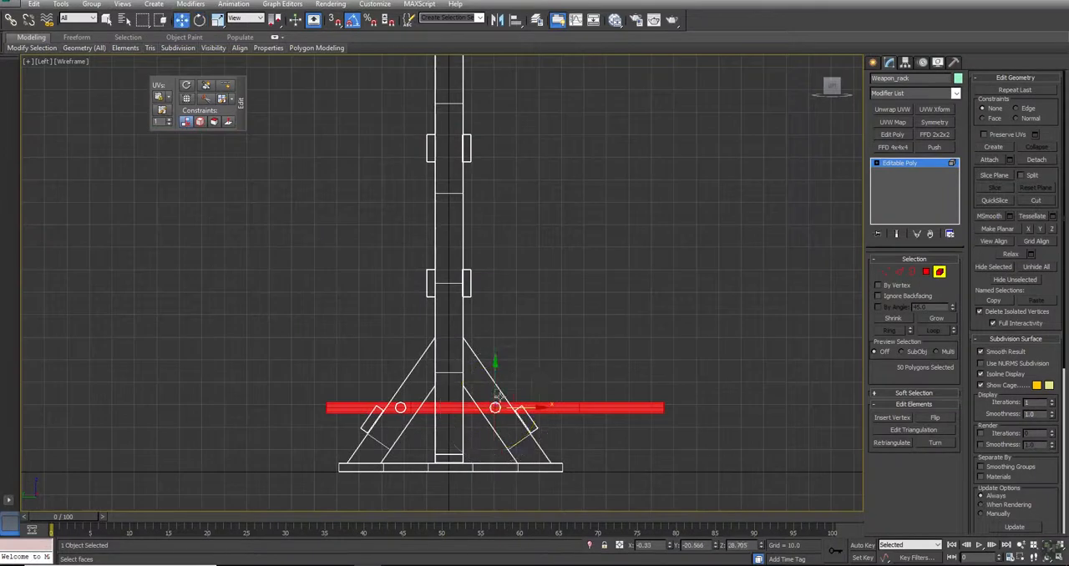
{"action": "left_click_drag", "start_coordinate": [511, 391], "coordinate": [333, 268]}
{"action": "scroll", "coordinate": [417, 276], "scroll_direction": "up", "scroll_amount": 4}
- Slice the cloned pole's polygons with a vertical slice plane just outside the middle plank near the pole's short end
{"action": "left_click", "coordinate": [926, 271]}
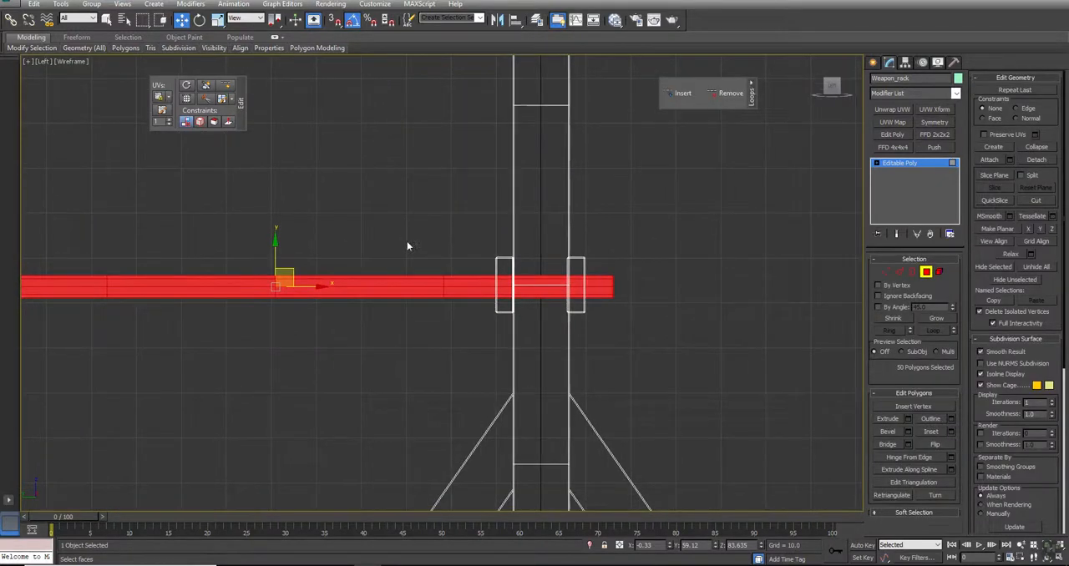
{"action": "scroll", "coordinate": [355, 294], "scroll_direction": "down", "scroll_amount": 4}
{"action": "scroll", "coordinate": [481, 293], "scroll_direction": "up", "scroll_amount": 4}
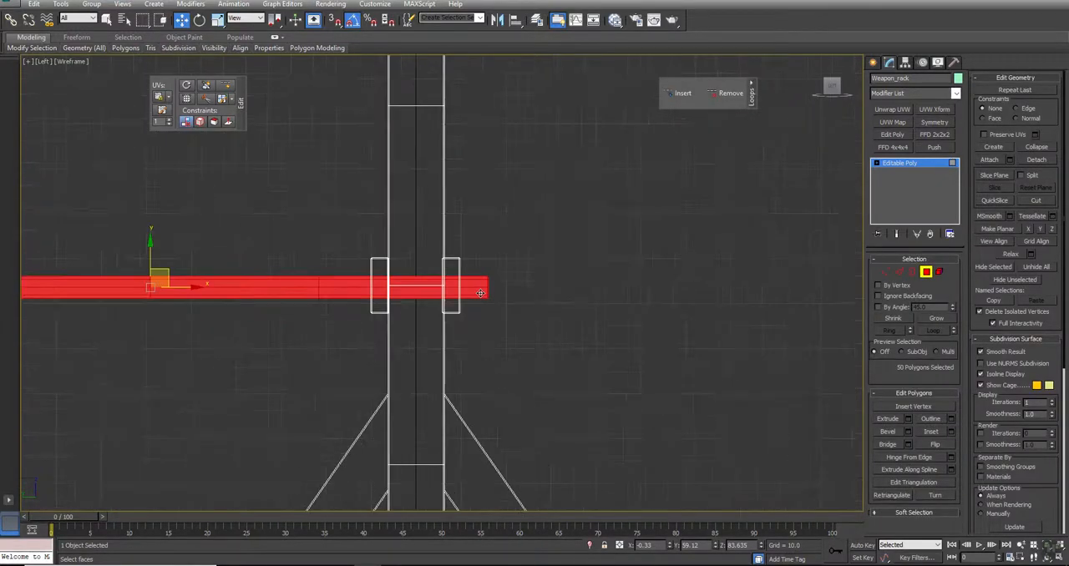
{"action": "middle_click_drag", "start_coordinate": [303, 299], "coordinate": [477, 294]}
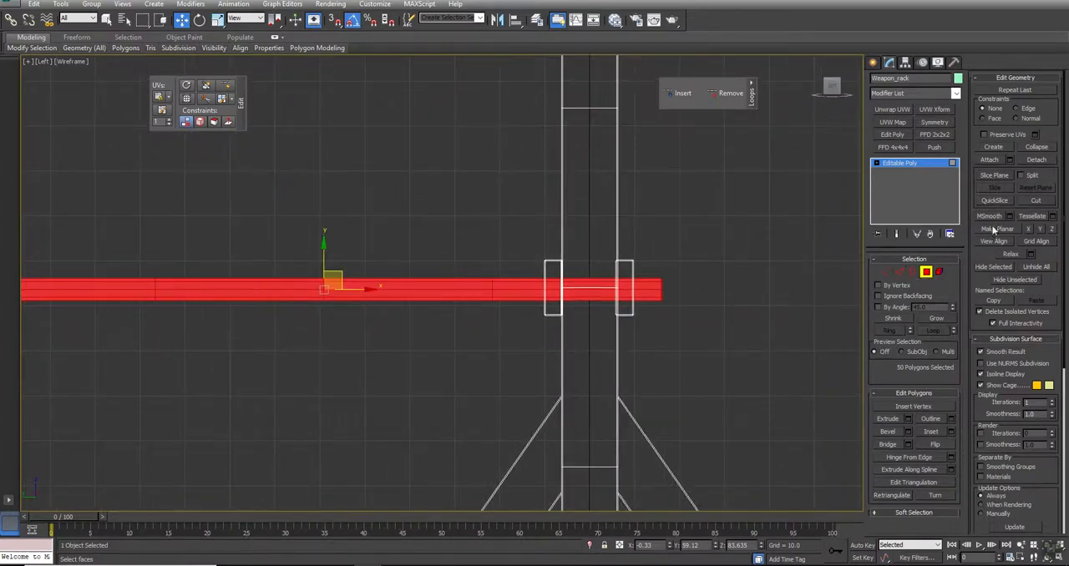
{"action": "left_click", "coordinate": [1002, 178]}
{"action": "scroll", "coordinate": [386, 242], "scroll_direction": "down", "scroll_amount": 2}
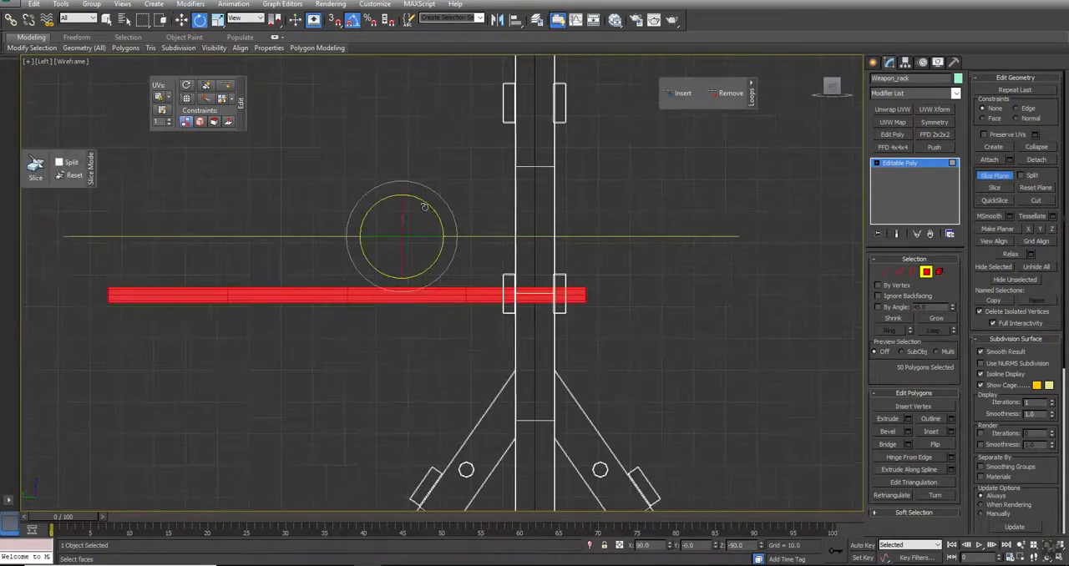
{"action": "left_click_drag", "start_coordinate": [426, 203], "coordinate": [485, 209]}
{"action": "key", "text": "w"}
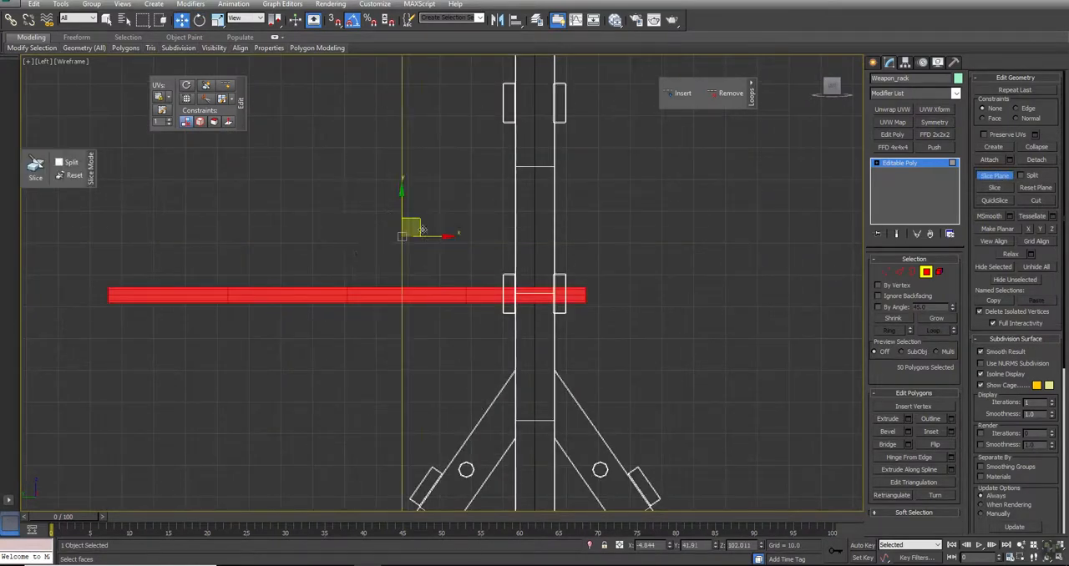
{"action": "left_click_drag", "start_coordinate": [418, 221], "coordinate": [585, 263]}
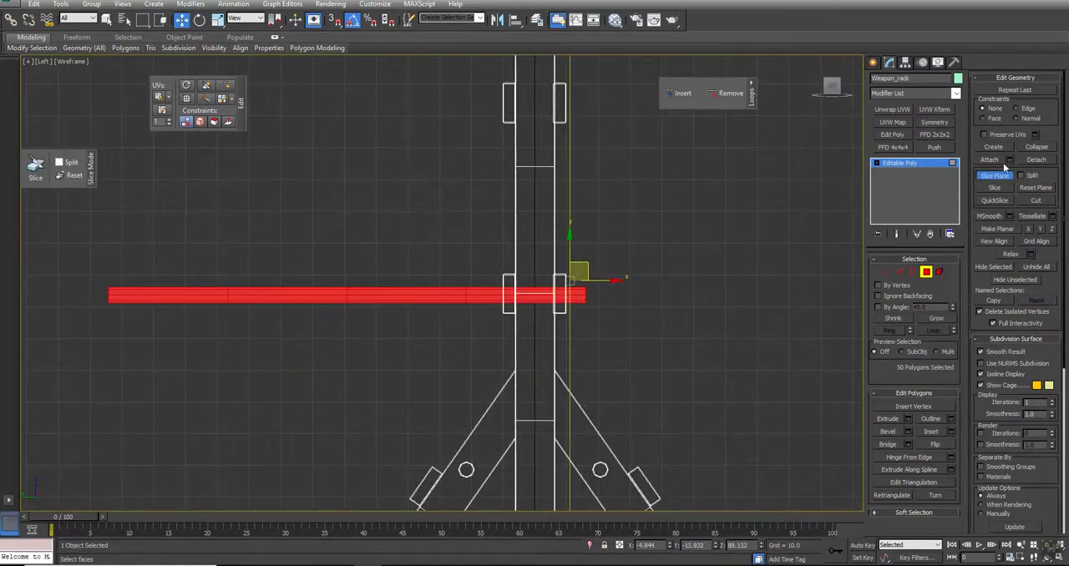
{"action": "left_click", "coordinate": [994, 187]}
{"action": "left_click", "coordinate": [1002, 176]}
- Delete the polygons of the pole's middle section, keeping the short sliced end beside the plank and the segment at the opposite end
{"action": "scroll", "coordinate": [616, 278], "scroll_direction": "down", "scroll_amount": 2}
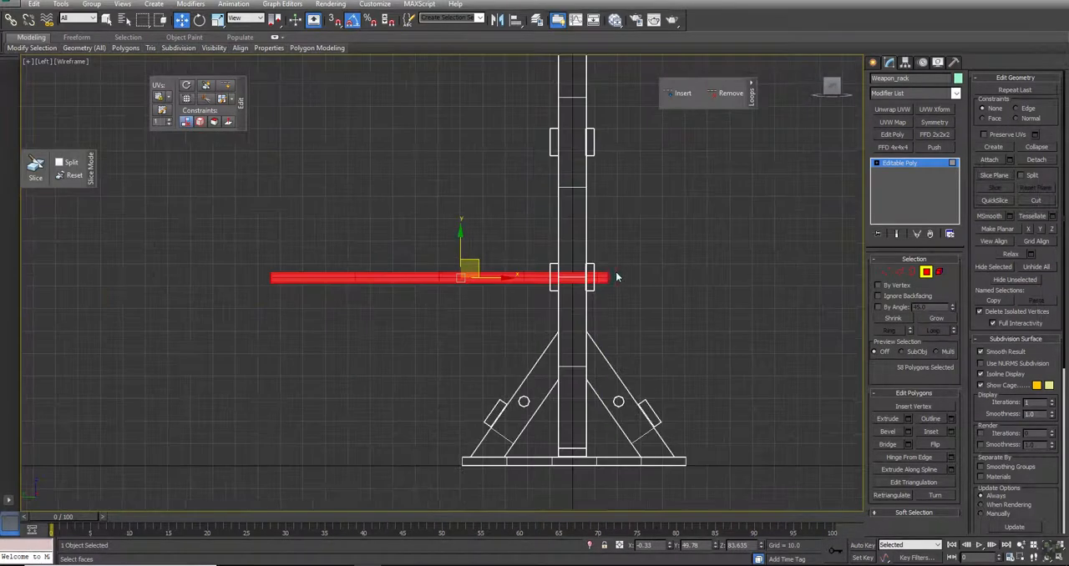
{"action": "left_click_drag", "start_coordinate": [200, 224], "coordinate": [539, 305]}
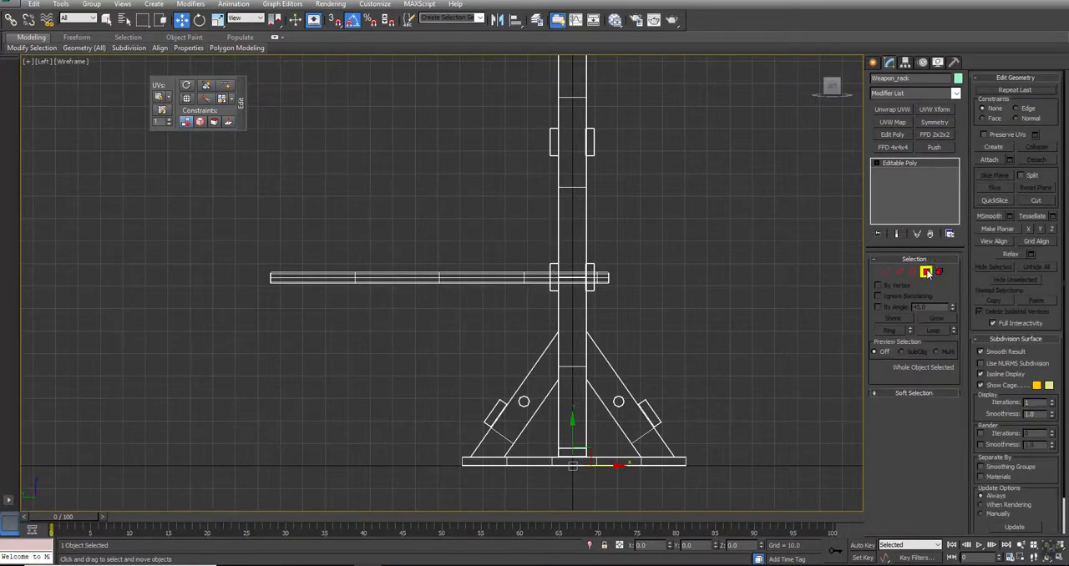
{"action": "left_click", "coordinate": [926, 272]}
{"action": "left_click_drag", "start_coordinate": [547, 310], "coordinate": [541, 298]}
{"action": "key", "text": "Delete"}
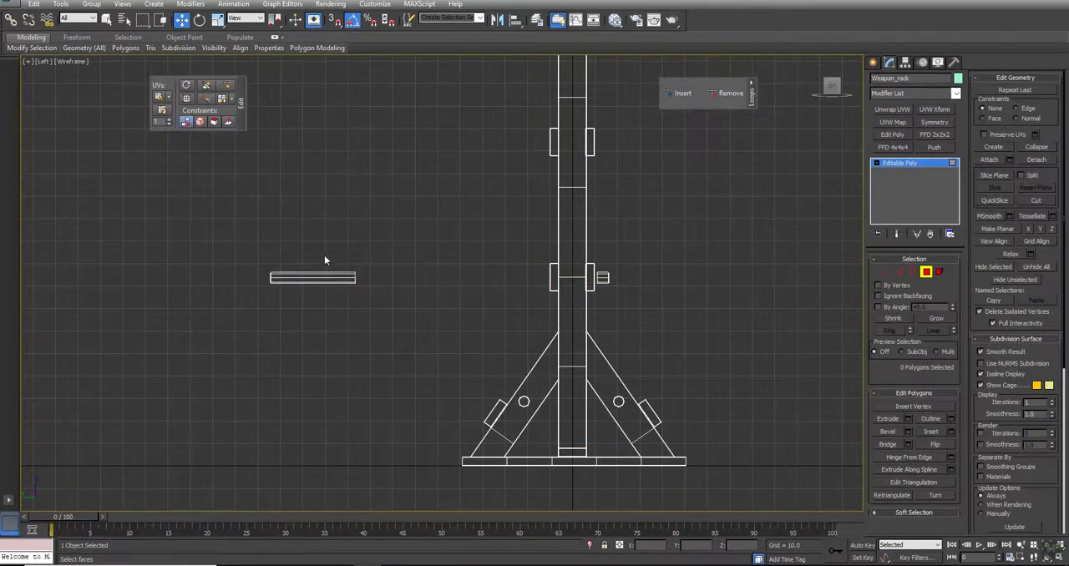
- Slice the remaining far pole segment with a vertical slice plane at about Y 124.9 and delete its longer inner part
{"action": "left_click_drag", "start_coordinate": [363, 232], "coordinate": [105, 369]}
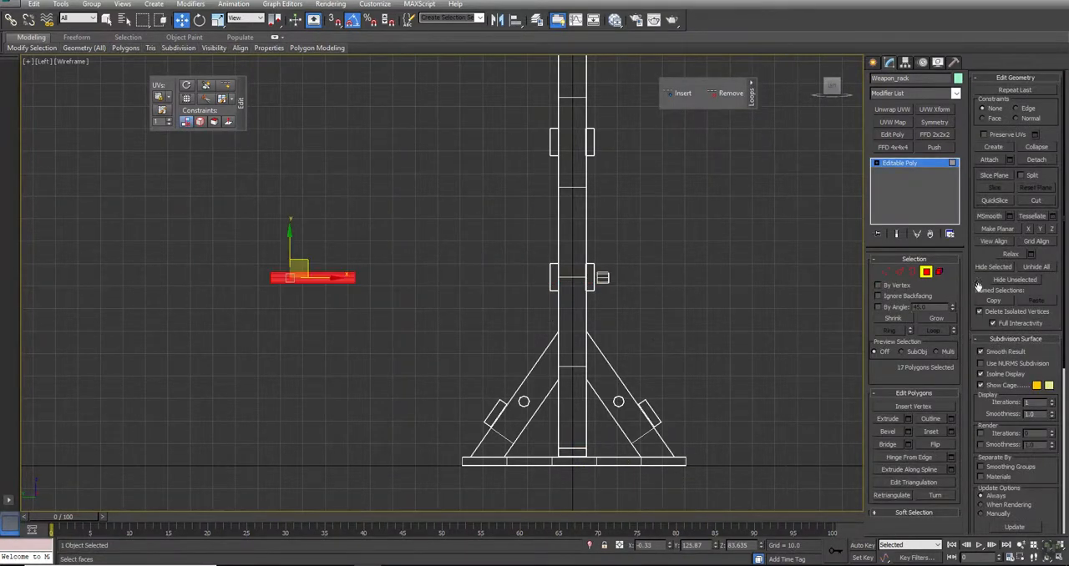
{"action": "left_click", "coordinate": [994, 177]}
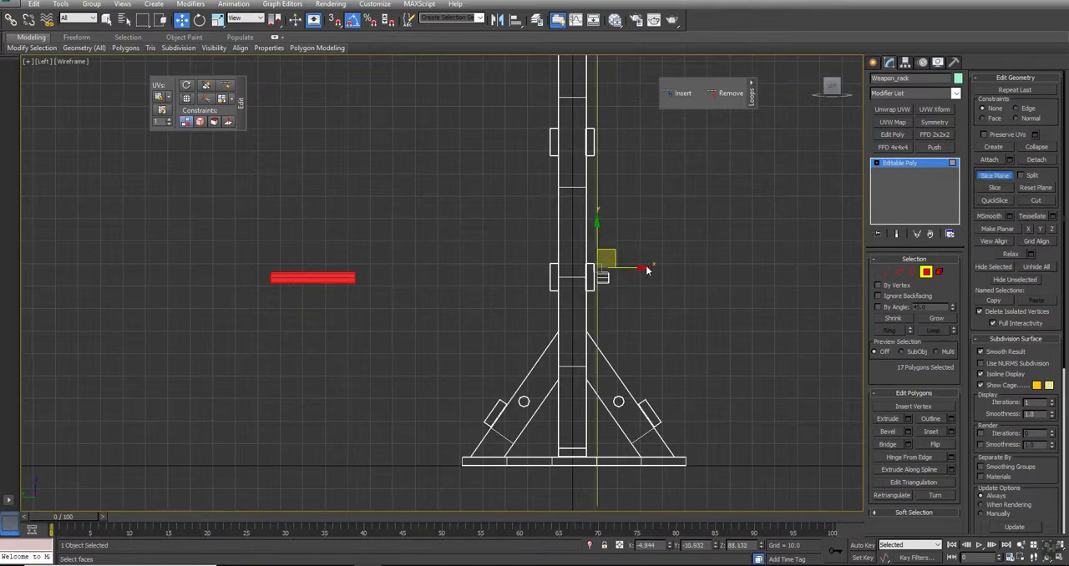
{"action": "left_click_drag", "start_coordinate": [625, 270], "coordinate": [323, 274]}
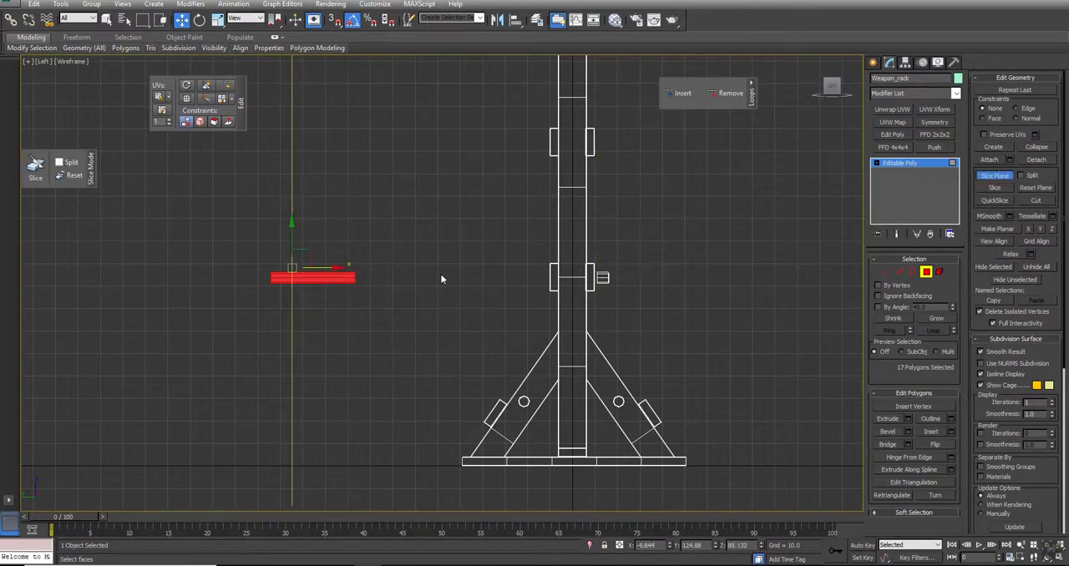
{"action": "left_click", "coordinate": [995, 176]}
{"action": "left_click_drag", "start_coordinate": [407, 227], "coordinate": [304, 326]}
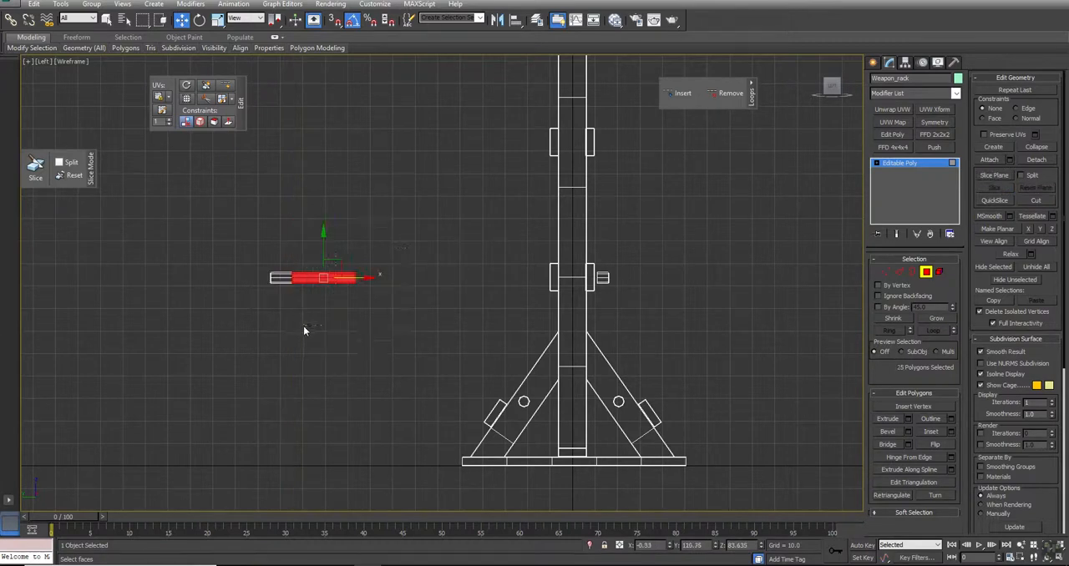
{"action": "key", "text": "Delete"}
- Move the cut far end piece to the front middle plank and rotate it so its capped end faces outward
{"action": "left_click_drag", "start_coordinate": [309, 258], "coordinate": [675, 278]}
{"action": "scroll", "coordinate": [600, 279], "scroll_direction": "up", "scroll_amount": 5}
{"action": "key", "text": "e"}
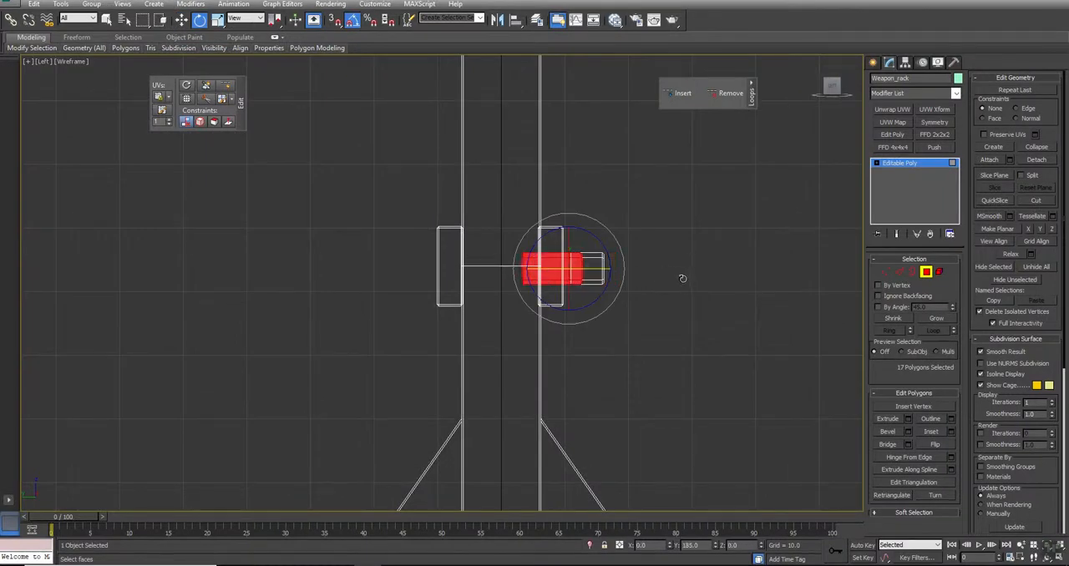
{"action": "key", "text": "w"}
{"action": "left_click_drag", "start_coordinate": [602, 273], "coordinate": [621, 273]}
{"action": "key", "text": "alt+w"}
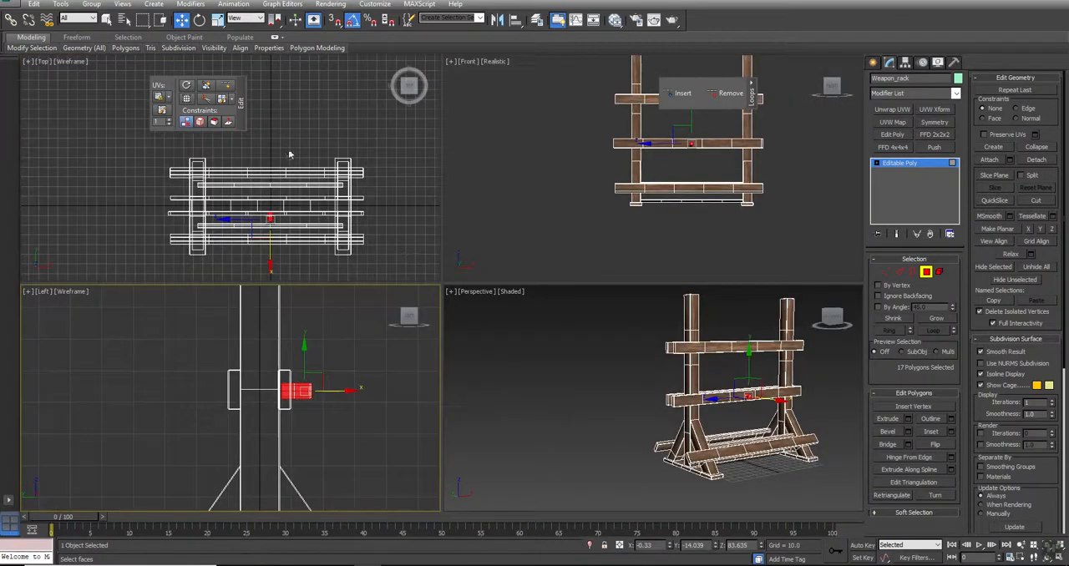
- In the Top view, move the longer peg about 12 units along the plank from the shorter one and align their outer ends
{"action": "middle_click_drag", "start_coordinate": [356, 244], "coordinate": [370, 210]}
{"action": "key", "text": "alt+w"}
{"action": "middle_click_drag", "start_coordinate": [557, 321], "coordinate": [509, 273]}
{"action": "scroll", "coordinate": [508, 271], "scroll_direction": "up", "scroll_amount": 5}
{"action": "left_click_drag", "start_coordinate": [513, 276], "coordinate": [466, 276]}
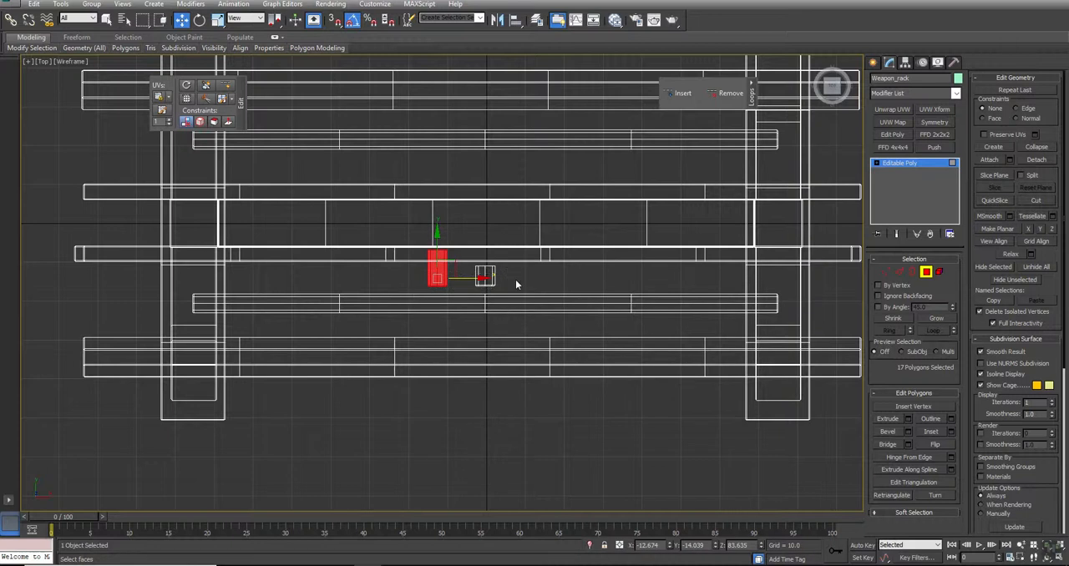
{"action": "left_click_drag", "start_coordinate": [433, 292], "coordinate": [413, 290], "text": "ctrl"}
{"action": "left_click_drag", "start_coordinate": [438, 247], "coordinate": [437, 238]}
{"action": "scroll", "coordinate": [473, 251], "scroll_direction": "up", "scroll_amount": 5}
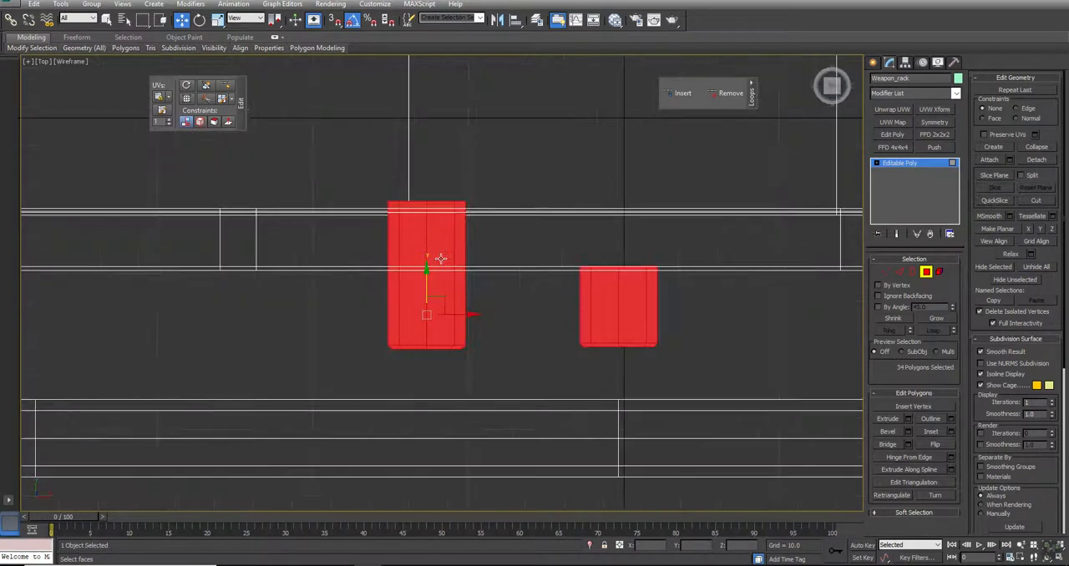
{"action": "left_click", "coordinate": [506, 312]}
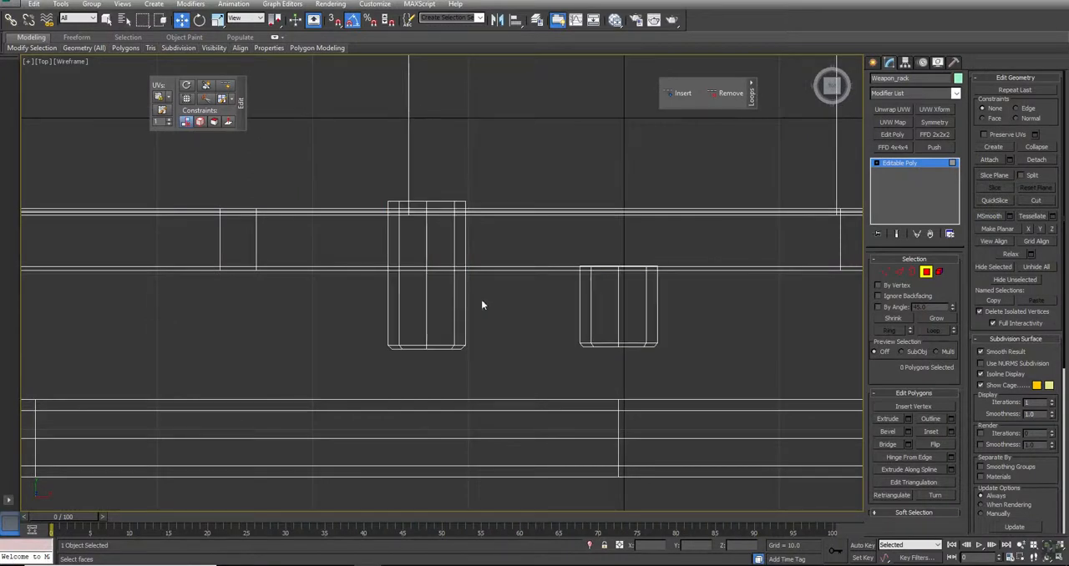
- Select the longer peg's open back border and move it forward to end inside the plank
{"action": "left_click", "coordinate": [913, 271]}
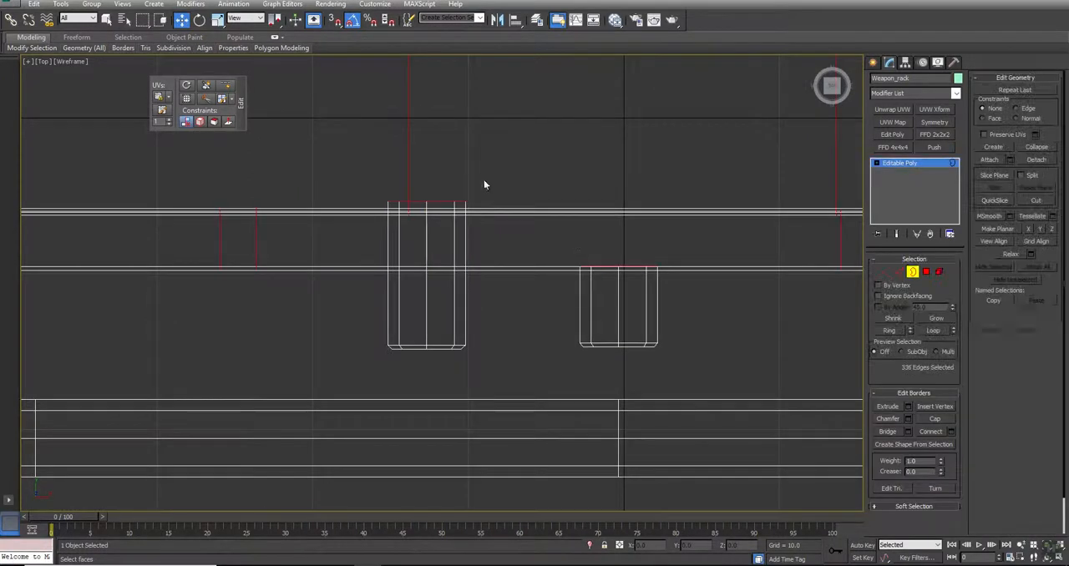
{"action": "left_click", "coordinate": [441, 202]}
{"action": "left_click_drag", "start_coordinate": [428, 167], "coordinate": [427, 194]}
- Select both peg elements and clone them as new elements farther along the front middle plank
{"action": "left_click", "coordinate": [939, 271]}
{"action": "left_click_drag", "start_coordinate": [710, 291], "coordinate": [248, 365]}
{"action": "key", "text": "alt+w"}
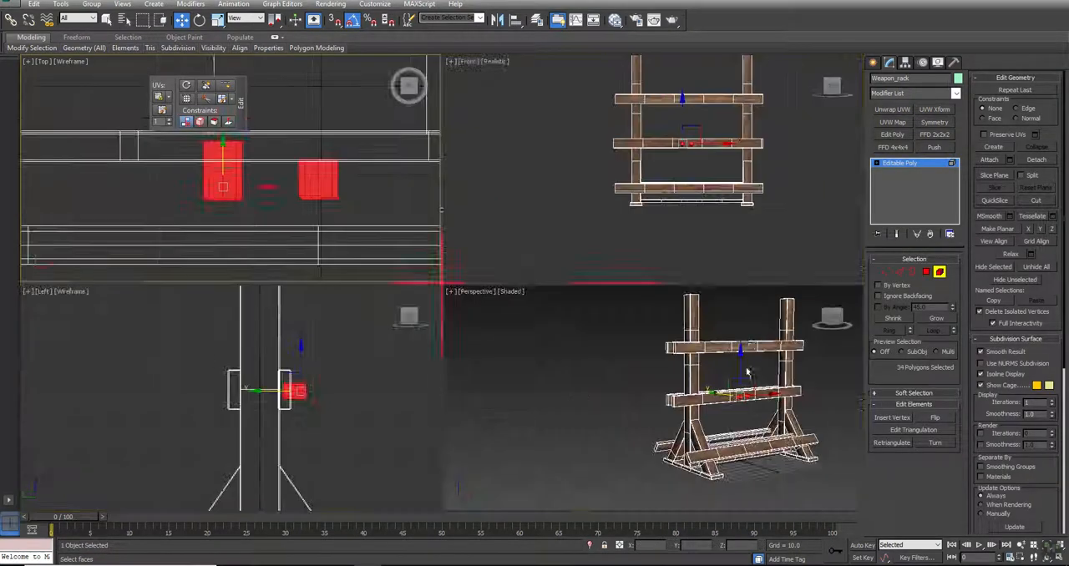
{"action": "middle_click_drag", "start_coordinate": [755, 370], "coordinate": [729, 346]}
{"action": "key", "text": "alt+w"}
{"action": "middle_click_drag", "start_coordinate": [562, 359], "coordinate": [494, 306], "text": "alt"}
{"action": "scroll", "coordinate": [631, 210], "scroll_direction": "up", "scroll_amount": 5}
{"action": "mouse_move", "coordinate": [537, 261]}
{"action": "left_mouse_down", "text": "shift"}
{"action": "mouse_move", "coordinate": [757, 266]}
{"action": "mouse_move", "coordinate": [727, 259]}
{"action": "left_mouse_up", "text": "shift"}
{"action": "left_click", "coordinate": [585, 281]}
- Move the individual pegs along the middle plank to form an evenly spaced row of four near one upright
{"action": "left_click", "coordinate": [735, 259]}
{"action": "left_click", "coordinate": [559, 264]}
{"action": "scroll", "coordinate": [581, 265], "scroll_direction": "up", "scroll_amount": 2}
{"action": "left_click_drag", "start_coordinate": [562, 260], "coordinate": [732, 268]}
{"action": "middle_click_drag", "start_coordinate": [762, 282], "coordinate": [574, 284]}
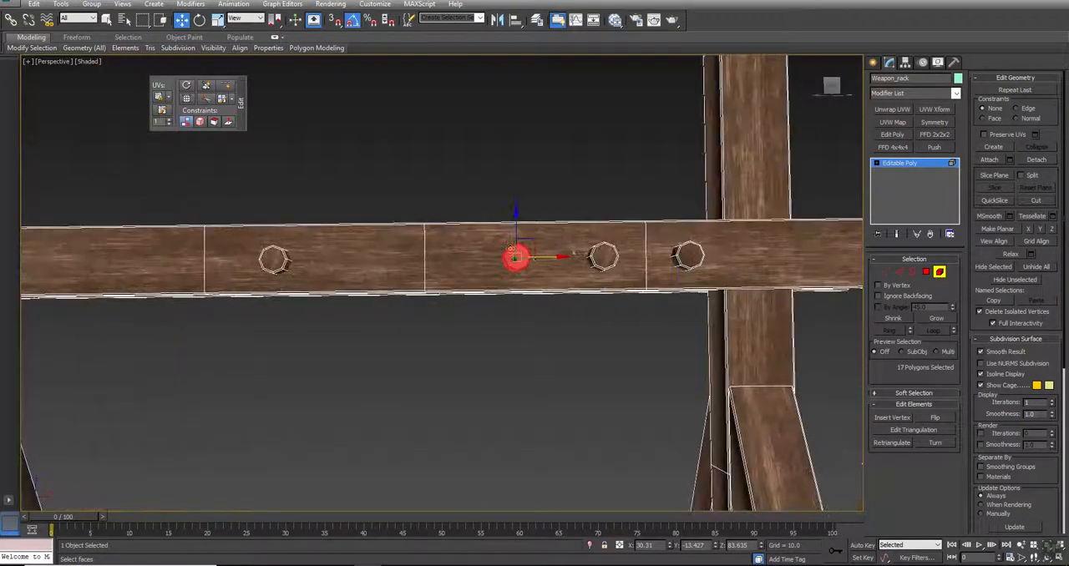
{"action": "left_click", "coordinate": [274, 259]}
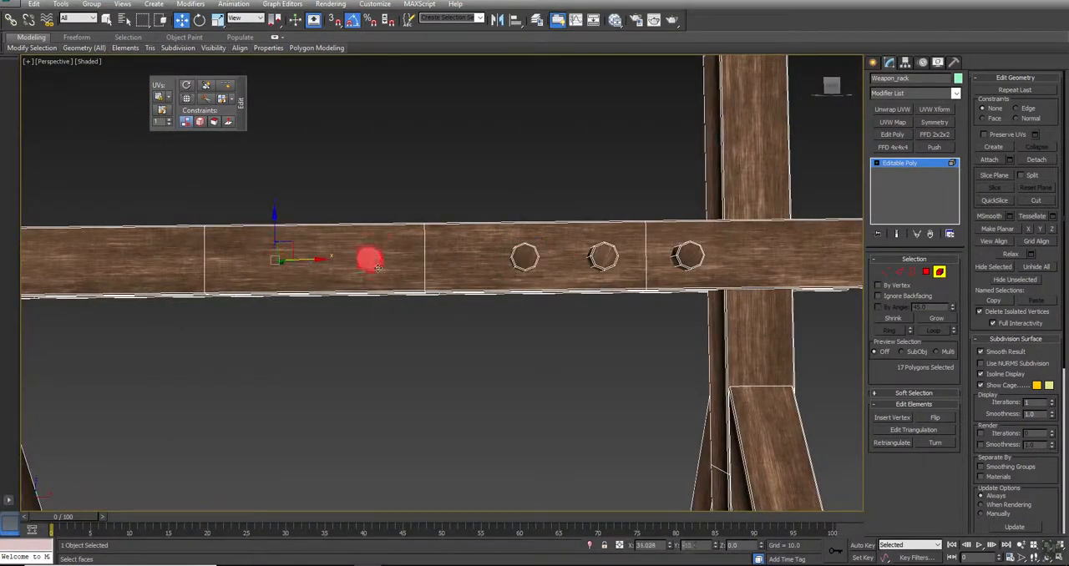
{"action": "left_click_drag", "start_coordinate": [452, 273], "coordinate": [468, 258]}
- Select the four spaced pegs and clone them as elements along the middle plank, continuing the row at the same spacing
{"action": "left_click", "coordinate": [531, 259], "text": "ctrl"}
{"action": "left_click", "coordinate": [601, 259], "text": "ctrl"}
{"action": "left_click", "coordinate": [687, 257], "text": "ctrl"}
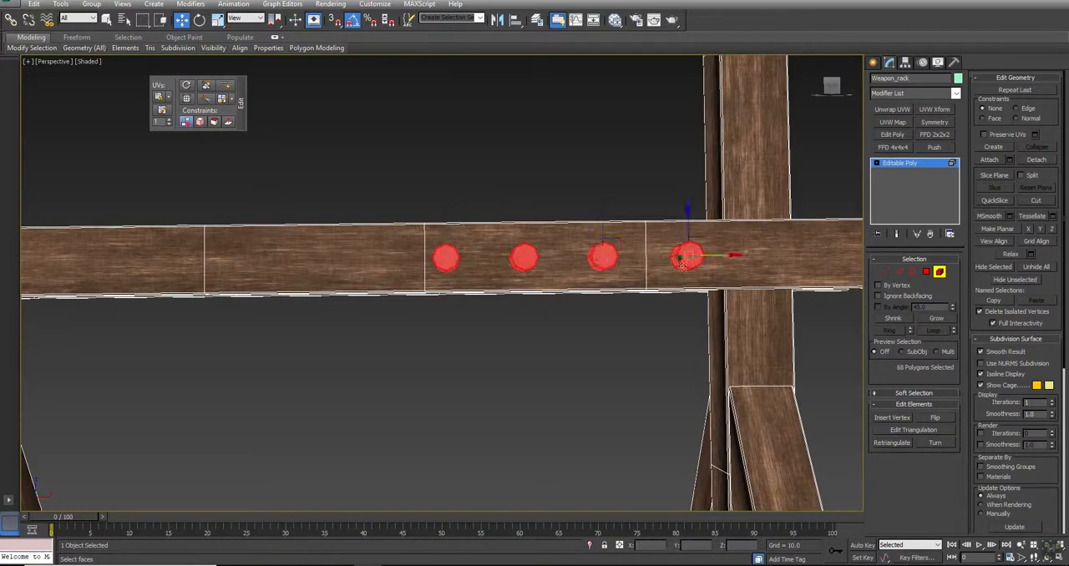
{"action": "mouse_move", "coordinate": [721, 255]}
{"action": "left_mouse_down", "text": "shift"}
{"action": "mouse_move", "coordinate": [382, 269]}
{"action": "mouse_move", "coordinate": [394, 270]}
{"action": "left_mouse_up", "text": "shift"}
{"action": "left_click", "coordinate": [587, 281]}
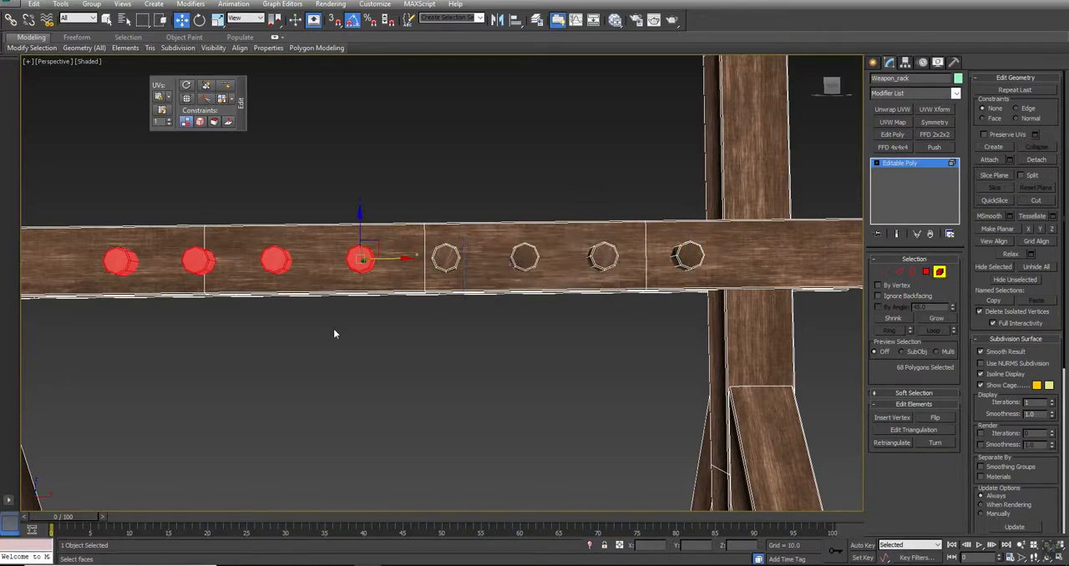
- Clone four pegs again as elements toward the plank's other end and delete the three outermost copies, leaving nine pegs
{"action": "middle_click_drag", "start_coordinate": [334, 332], "coordinate": [521, 333]}
{"action": "scroll", "coordinate": [521, 332], "scroll_direction": "down", "scroll_amount": 3}
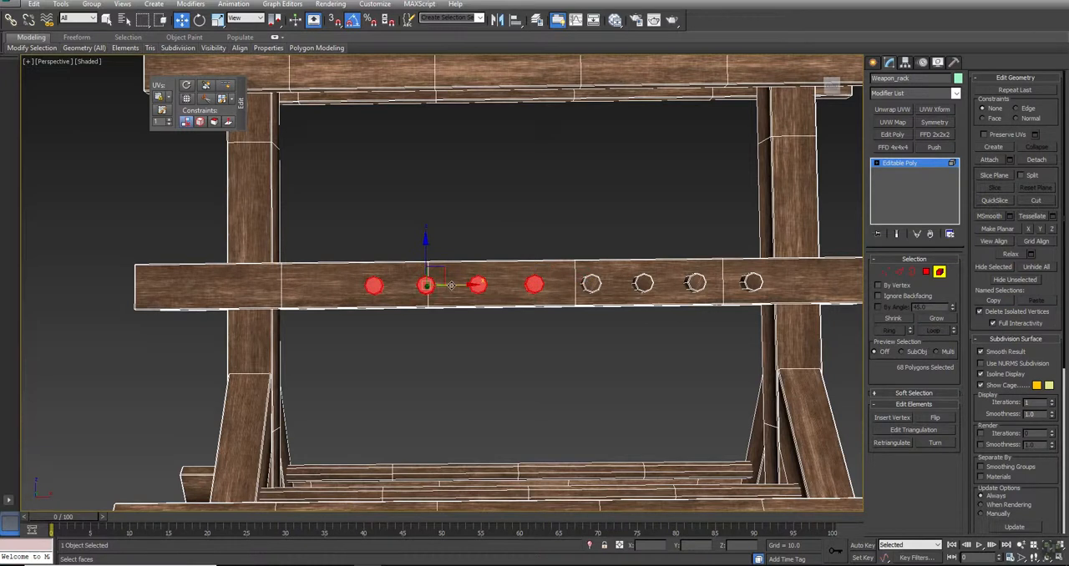
{"action": "left_click_drag", "start_coordinate": [426, 285], "coordinate": [239, 281]}
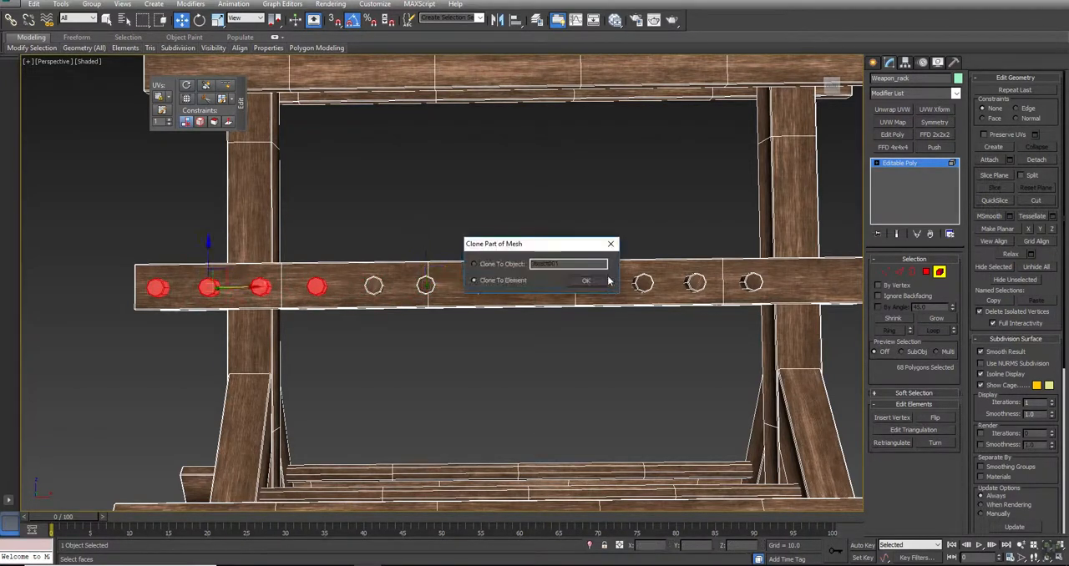
{"action": "left_click", "coordinate": [587, 282]}
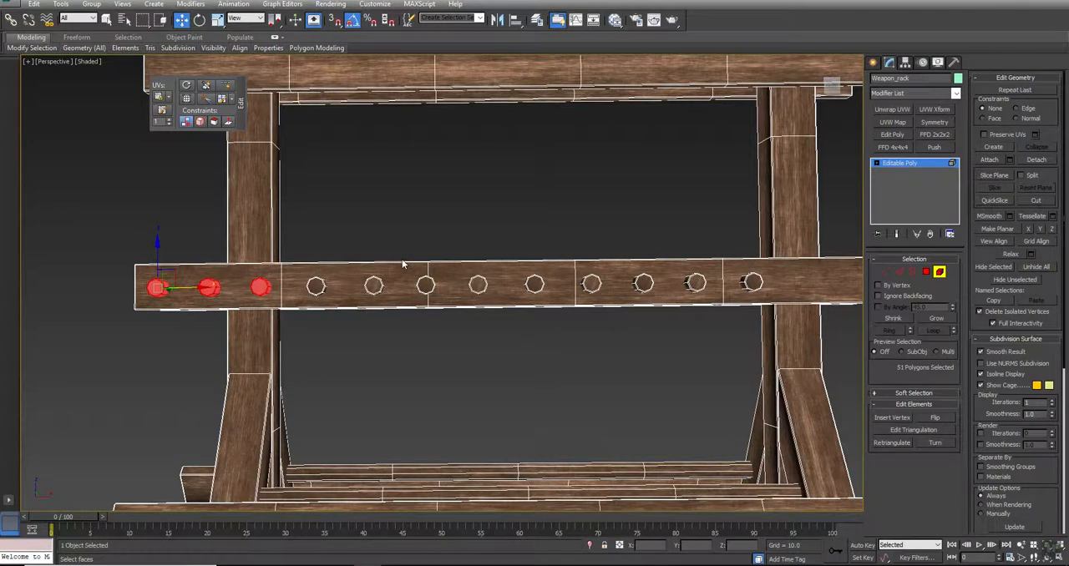
{"action": "key", "text": "Delete"}
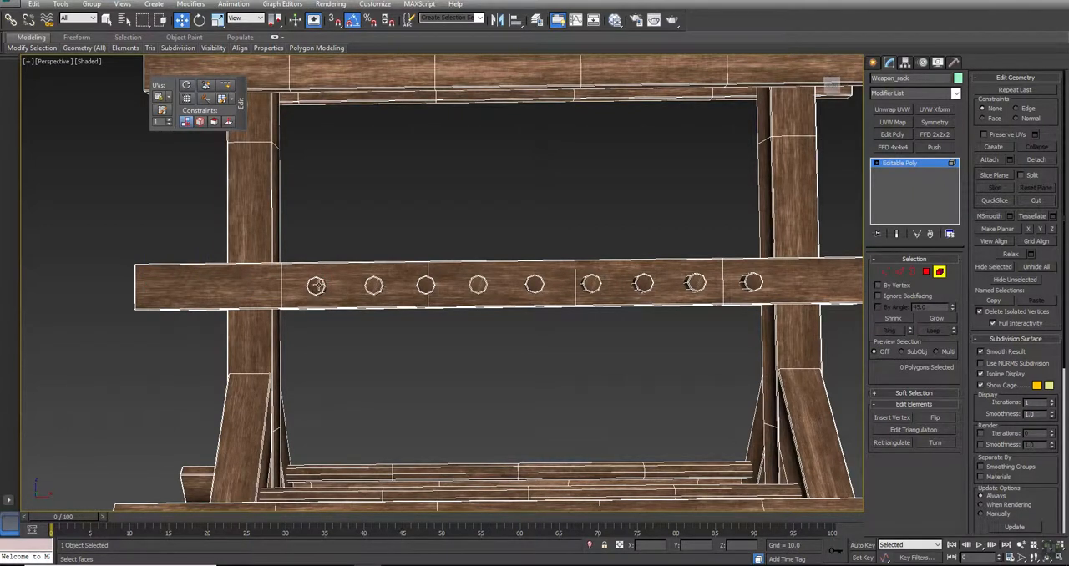
- Rotate several pegs individually about their long axes by differing angles, such as 65 and -65 degrees, to vary the row
{"action": "key", "text": "F4"}
{"action": "middle_click_drag", "start_coordinate": [474, 336], "coordinate": [469, 330], "text": "alt"}
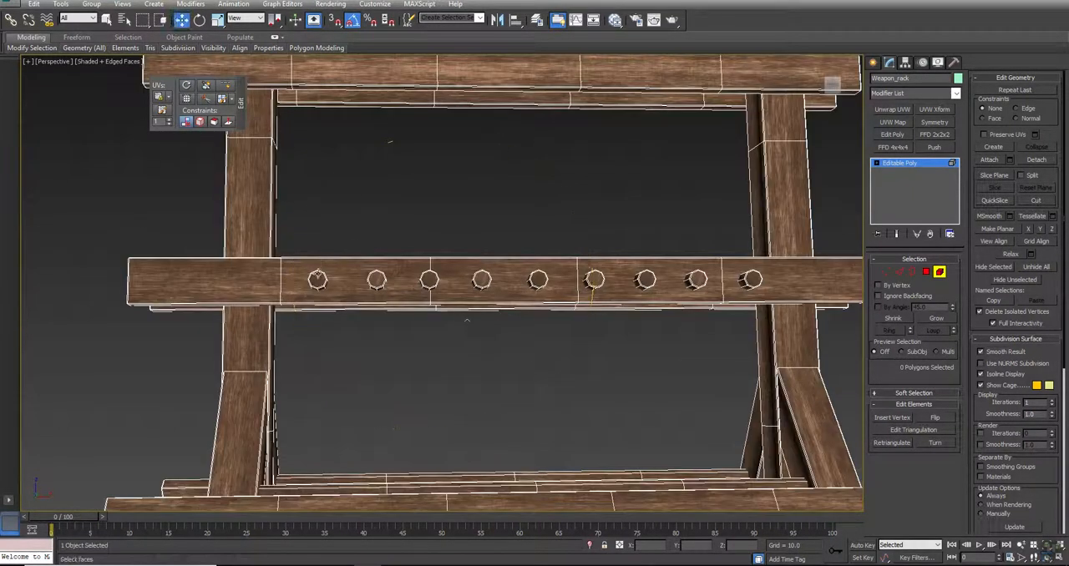
{"action": "scroll", "coordinate": [316, 270], "scroll_direction": "up", "scroll_amount": 3}
{"action": "left_click", "coordinate": [320, 287]}
{"action": "key", "text": "F4"}
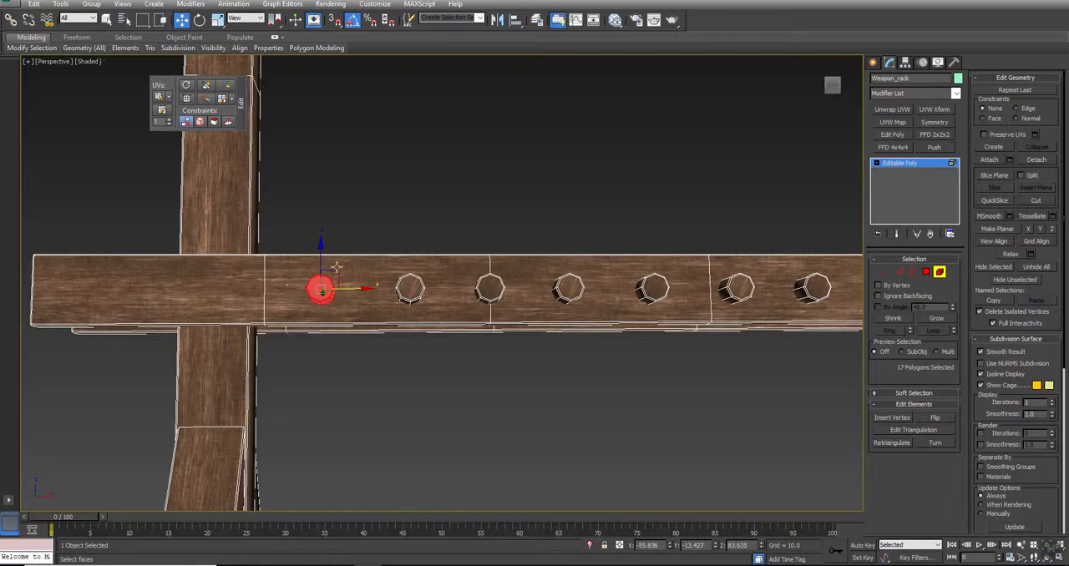
{"action": "key", "text": "e"}
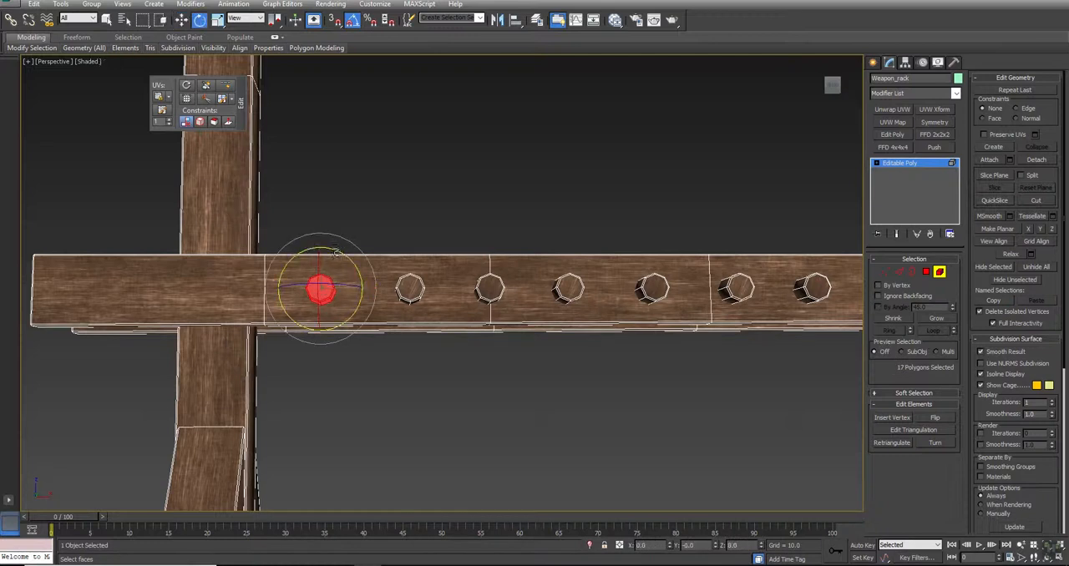
{"action": "left_click", "coordinate": [499, 284]}
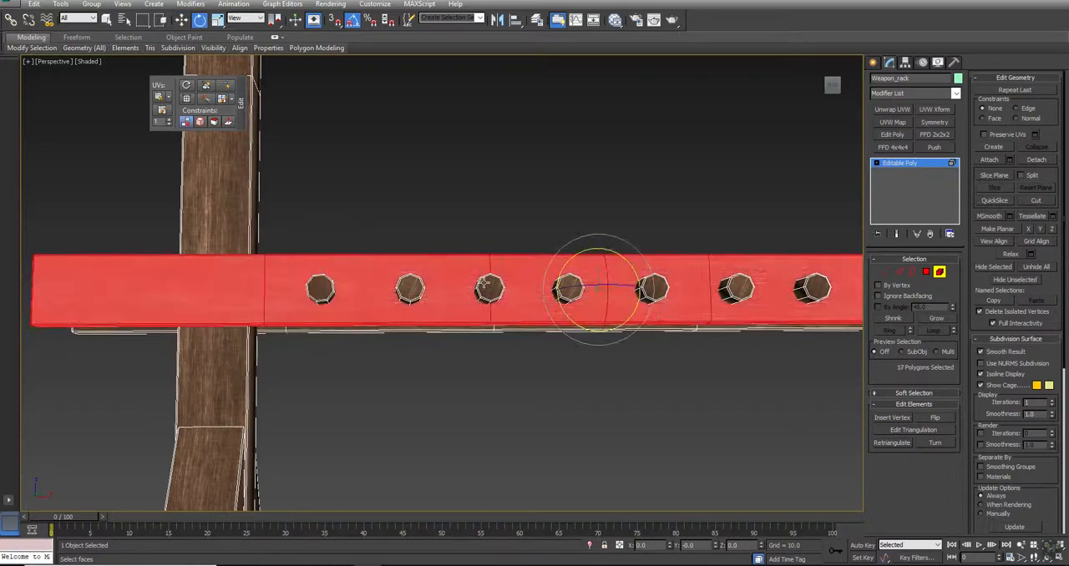
{"action": "left_click", "coordinate": [492, 286]}
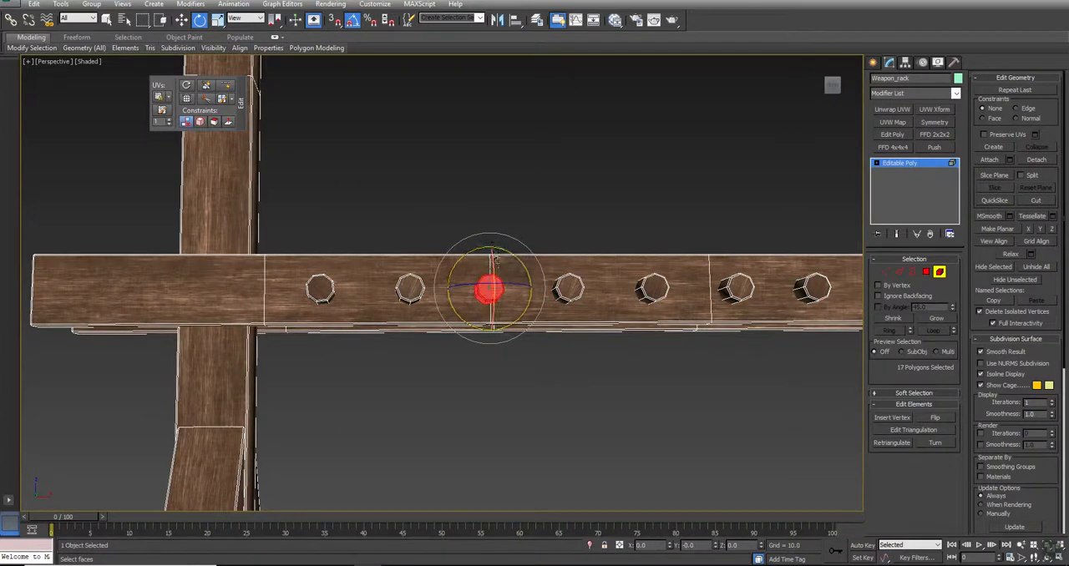
{"action": "left_click", "coordinate": [653, 288]}
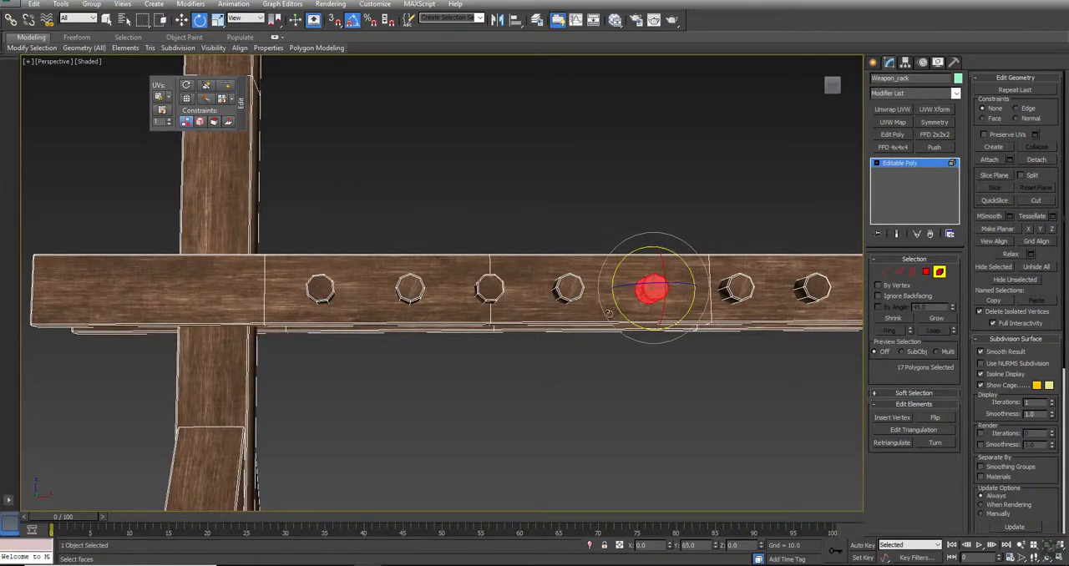
{"action": "left_click", "coordinate": [733, 290]}
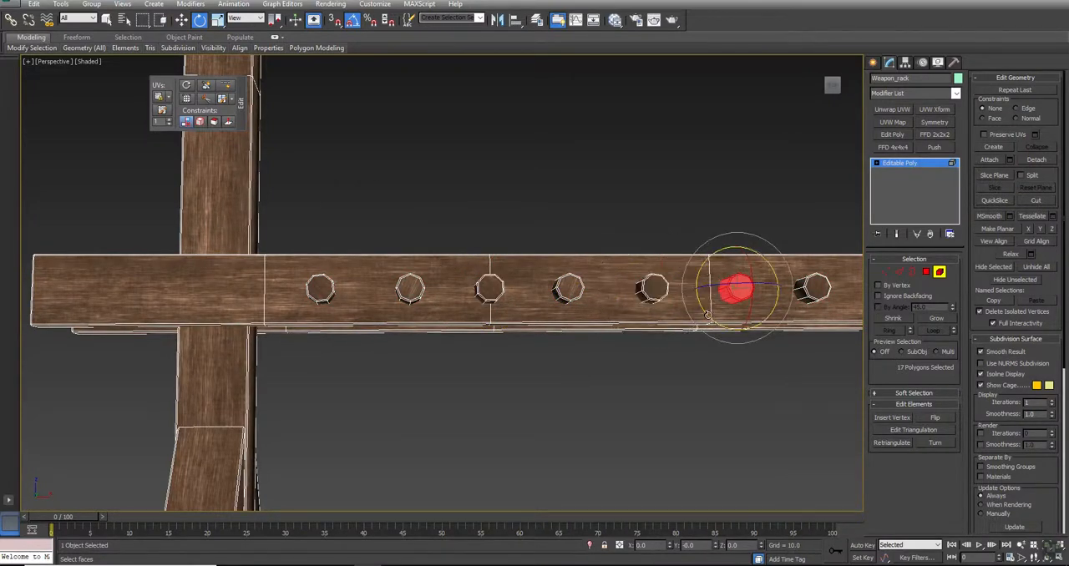
{"action": "middle_click_drag", "start_coordinate": [800, 393], "coordinate": [555, 401]}
{"action": "left_click", "coordinate": [646, 293]}
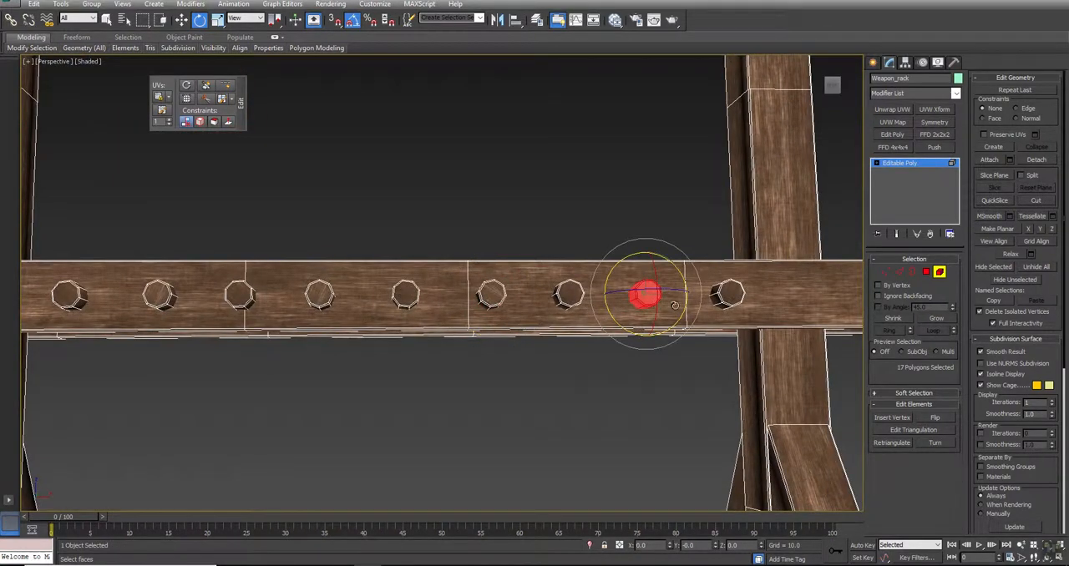
{"action": "left_click", "coordinate": [726, 295]}
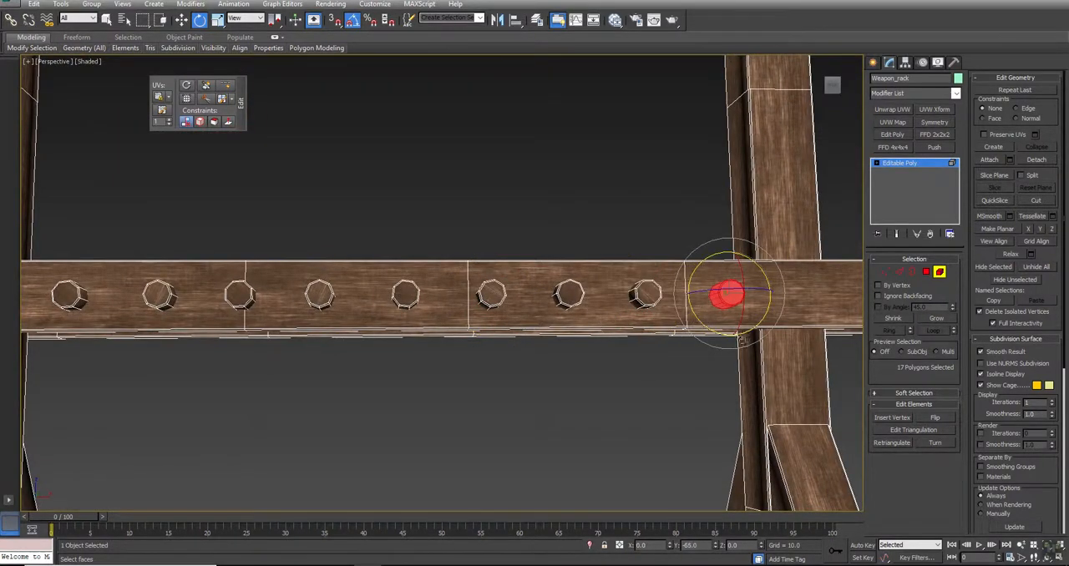
- Select all nine pegs on the middle plank and clone them straight up as elements onto the front upper plank
{"action": "scroll", "coordinate": [527, 425], "scroll_direction": "down", "scroll_amount": 3}
{"action": "left_click_drag", "start_coordinate": [234, 289], "coordinate": [693, 392]}
{"action": "left_click_drag", "start_coordinate": [801, 269], "coordinate": [721, 361]}
{"action": "middle_click_drag", "start_coordinate": [428, 380], "coordinate": [425, 374], "text": "alt"}
{"action": "key", "text": "w"}
{"action": "left_click_drag", "start_coordinate": [525, 318], "coordinate": [516, 104]}
{"action": "left_click", "coordinate": [589, 283]}
- Deselect the rack and examine both peg rows from several angles, with edged faces on and off
{"action": "left_click", "coordinate": [821, 263]}
{"action": "key", "text": "z"}
{"action": "middle_click_drag", "start_coordinate": [472, 270], "coordinate": [510, 321], "text": "alt"}
{"action": "key", "text": "w"}
{"action": "key", "text": "F4"}
{"action": "right_click", "coordinate": [702, 290]}
{"action": "left_click", "coordinate": [669, 267]}
{"action": "right_click", "coordinate": [665, 284]}
{"action": "left_click", "coordinate": [653, 271]}
{"action": "left_click", "coordinate": [682, 278]}
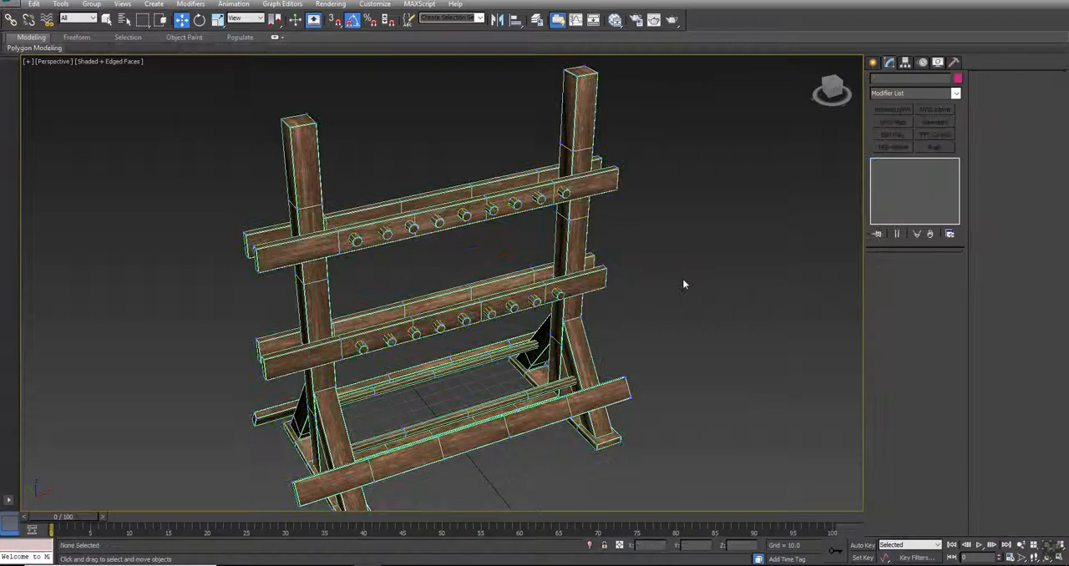
{"action": "key", "text": "F4"}
{"action": "middle_click_drag", "start_coordinate": [466, 320], "coordinate": [480, 298], "text": "alt"}
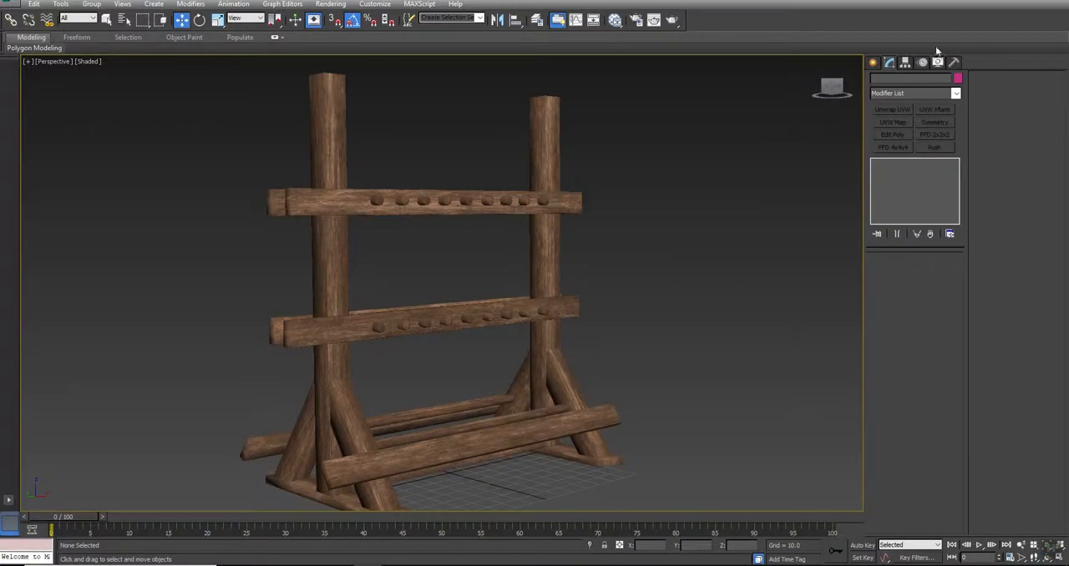
- Select the Weapon_rack mesh and display its Editable Poly settings
{"action": "left_click", "coordinate": [955, 63]}
{"action": "left_click", "coordinate": [296, 314]}
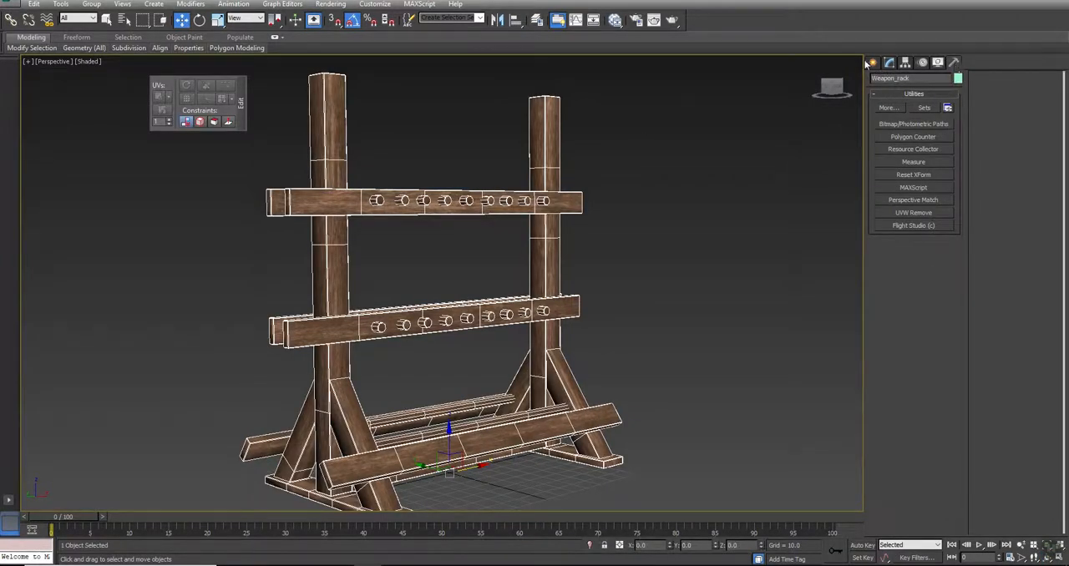
{"action": "left_click", "coordinate": [891, 65]}
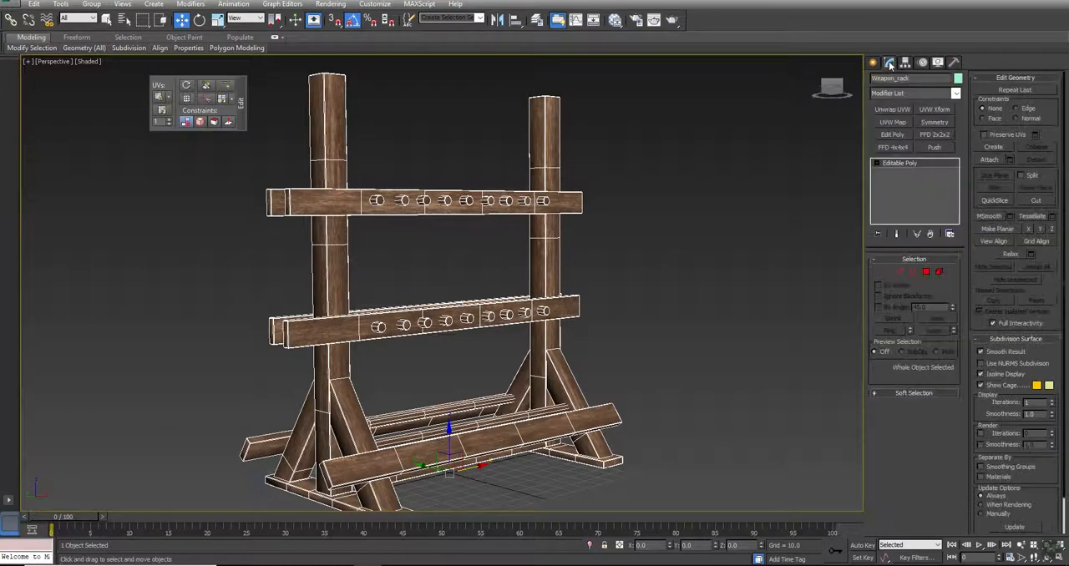
- Check the Weapon_rack's triangle count with the Polygon Counter utility, then close the count window
{"action": "left_click", "coordinate": [957, 64]}
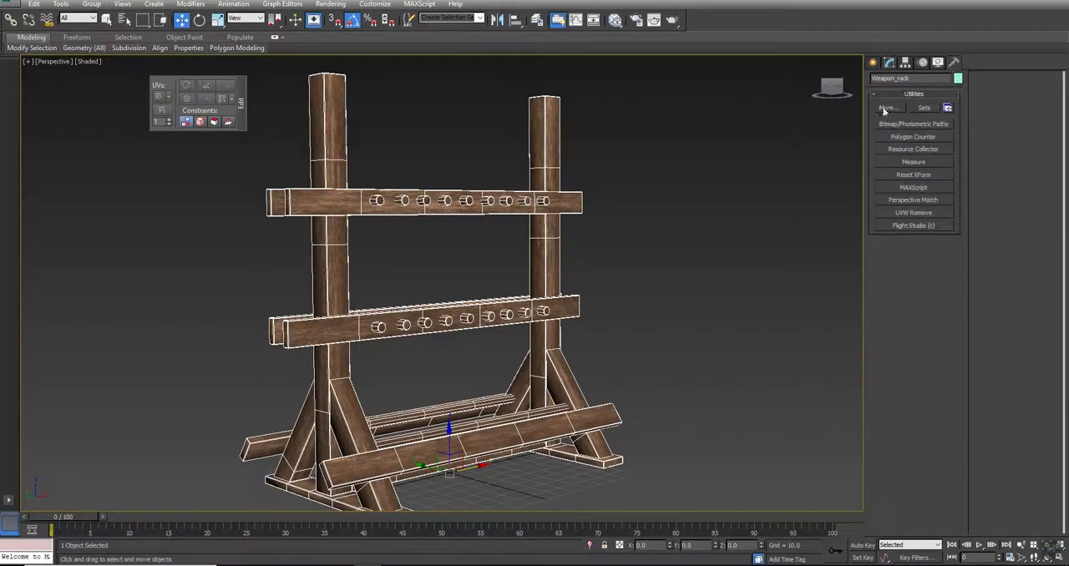
{"action": "left_click", "coordinate": [888, 107]}
{"action": "left_click", "coordinate": [598, 153]}
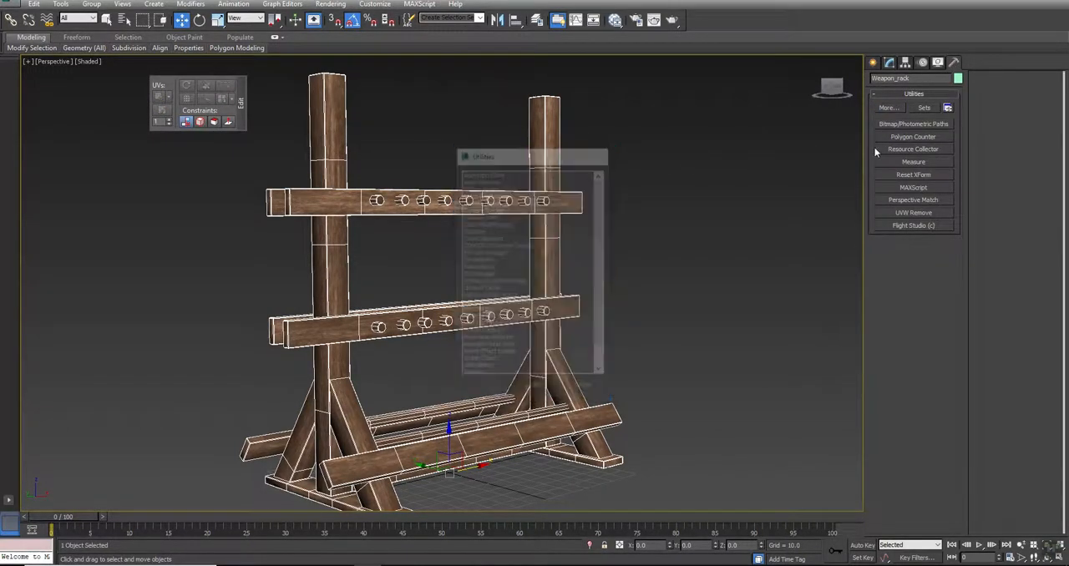
{"action": "left_click", "coordinate": [914, 136]}
{"action": "left_click_drag", "start_coordinate": [573, 227], "coordinate": [148, 181]}
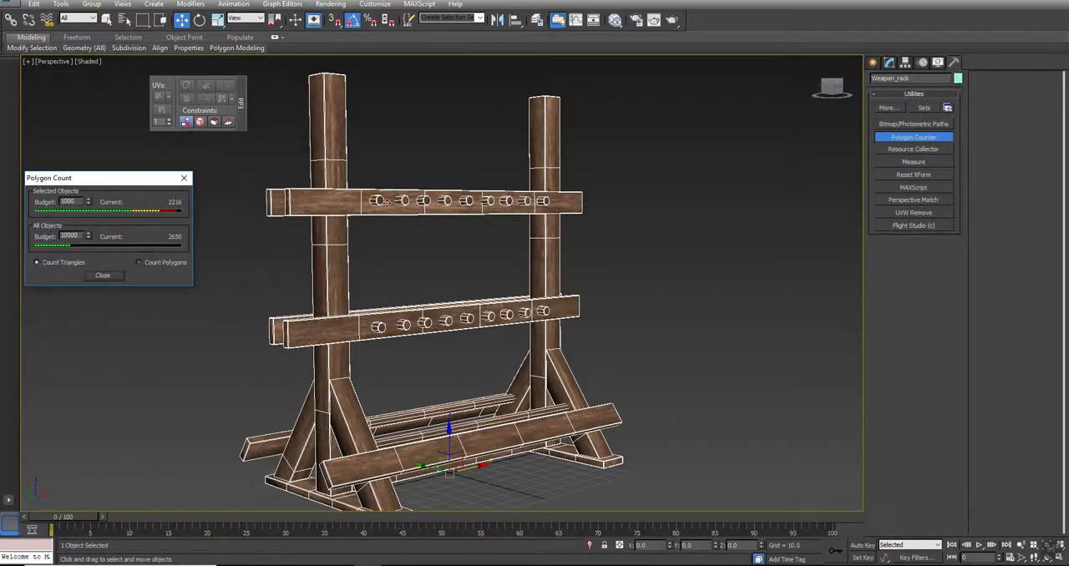
{"action": "middle_click_drag", "start_coordinate": [471, 220], "coordinate": [552, 229]}
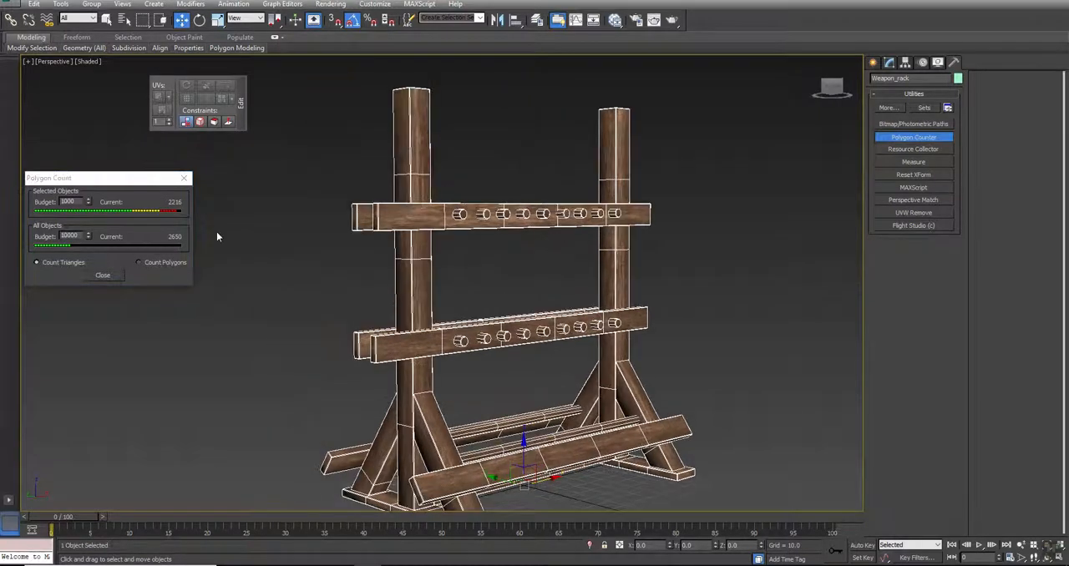
{"action": "left_click", "coordinate": [95, 276]}
- Examine the beveled peg ends on the upper plank up close, then deselect the rack and inspect it as a whole
{"action": "scroll", "coordinate": [482, 242], "scroll_direction": "up", "scroll_amount": 5}
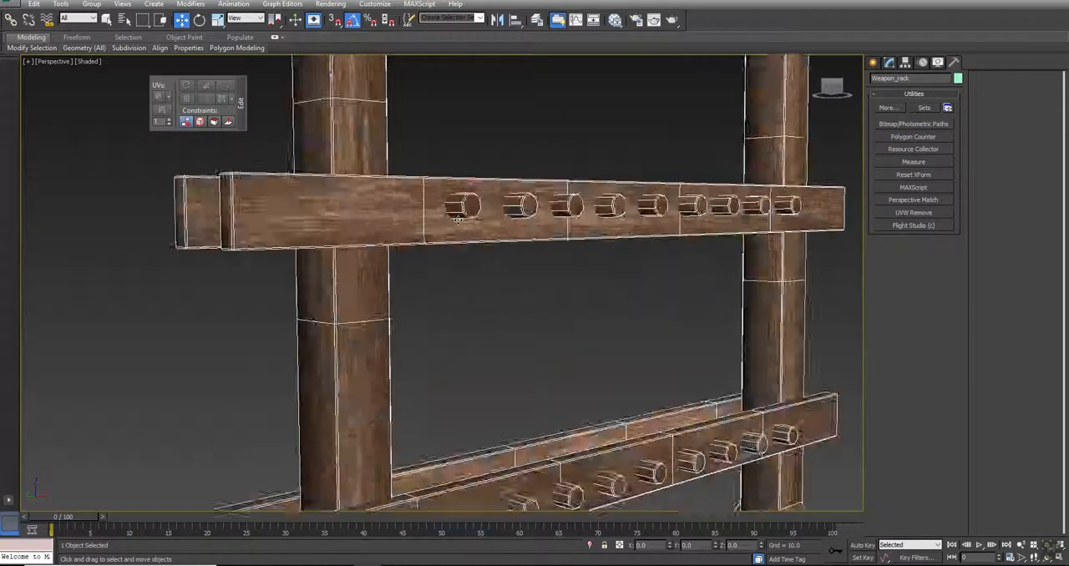
{"action": "scroll", "coordinate": [472, 188], "scroll_direction": "up", "scroll_amount": 8}
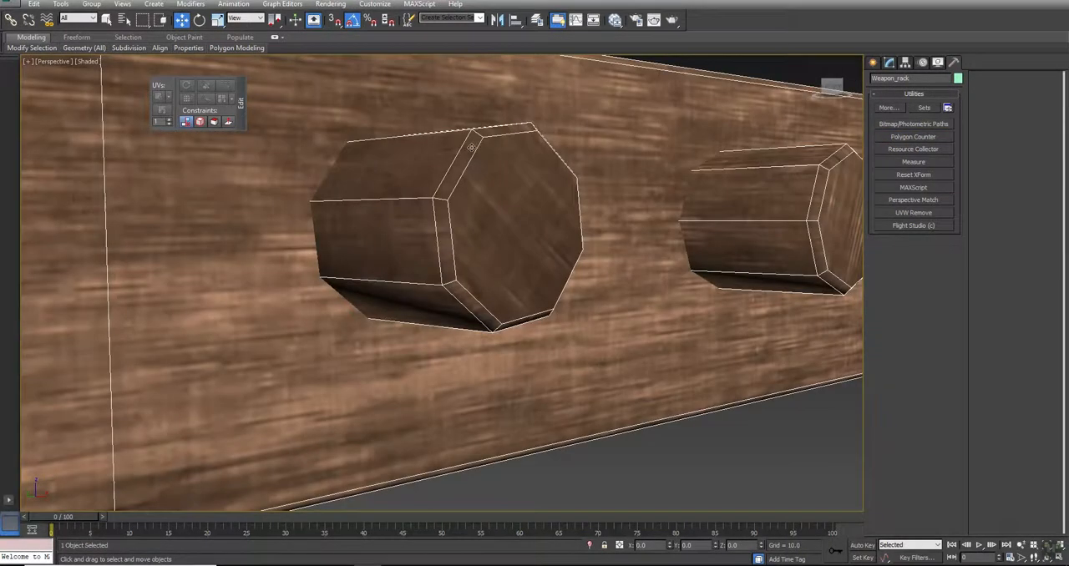
{"action": "scroll", "coordinate": [472, 147], "scroll_direction": "down", "scroll_amount": 10}
{"action": "scroll", "coordinate": [494, 233], "scroll_direction": "down", "scroll_amount": 2}
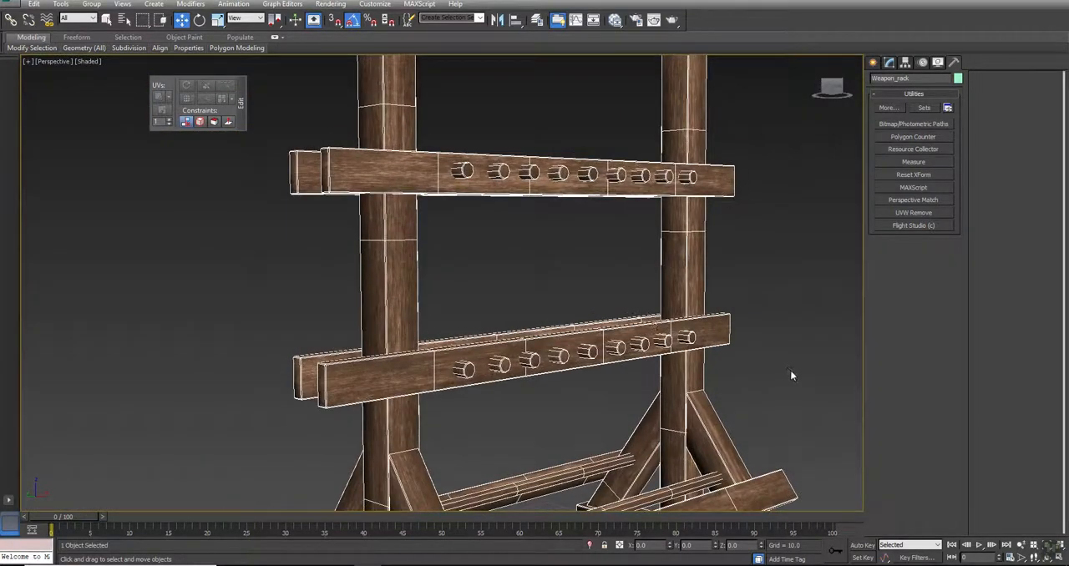
{"action": "left_click", "coordinate": [791, 371]}
{"action": "scroll", "coordinate": [777, 368], "scroll_direction": "down", "scroll_amount": 3}
{"action": "middle_click_drag", "start_coordinate": [539, 274], "coordinate": [585, 283], "text": "alt"}
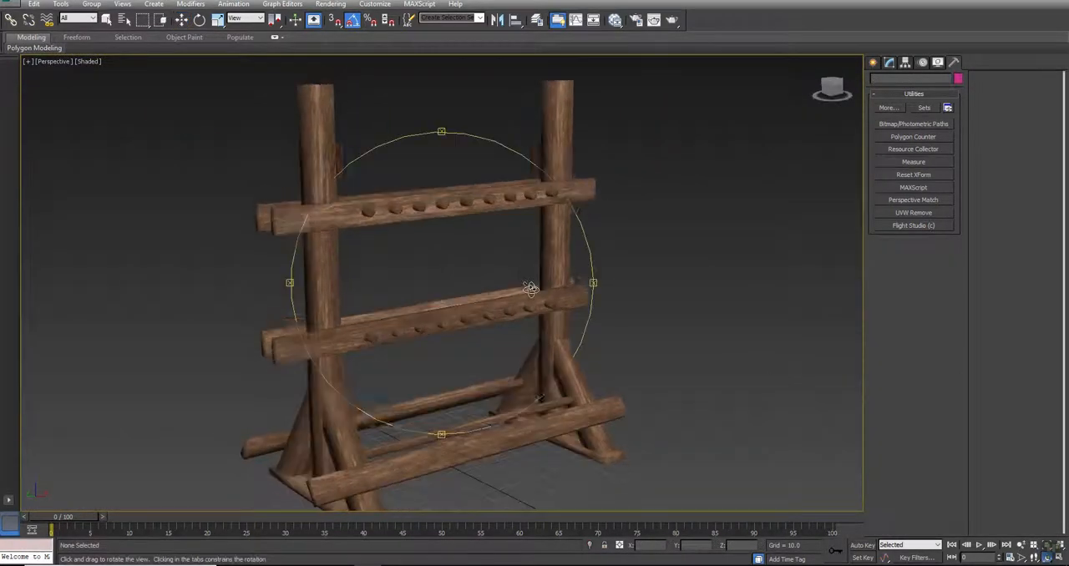
{"action": "middle_click_drag", "start_coordinate": [647, 295], "coordinate": [658, 280]}
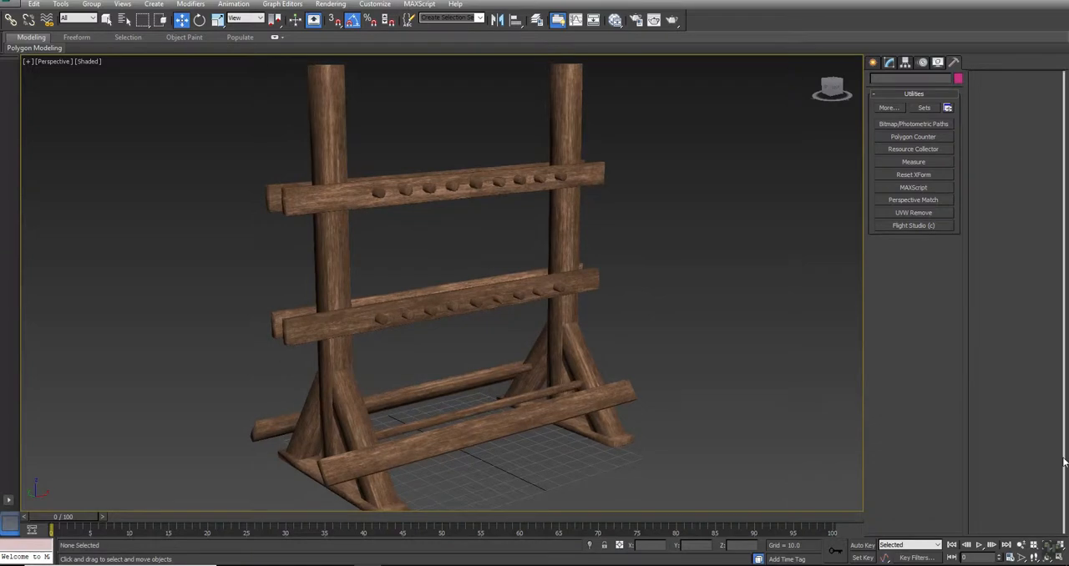